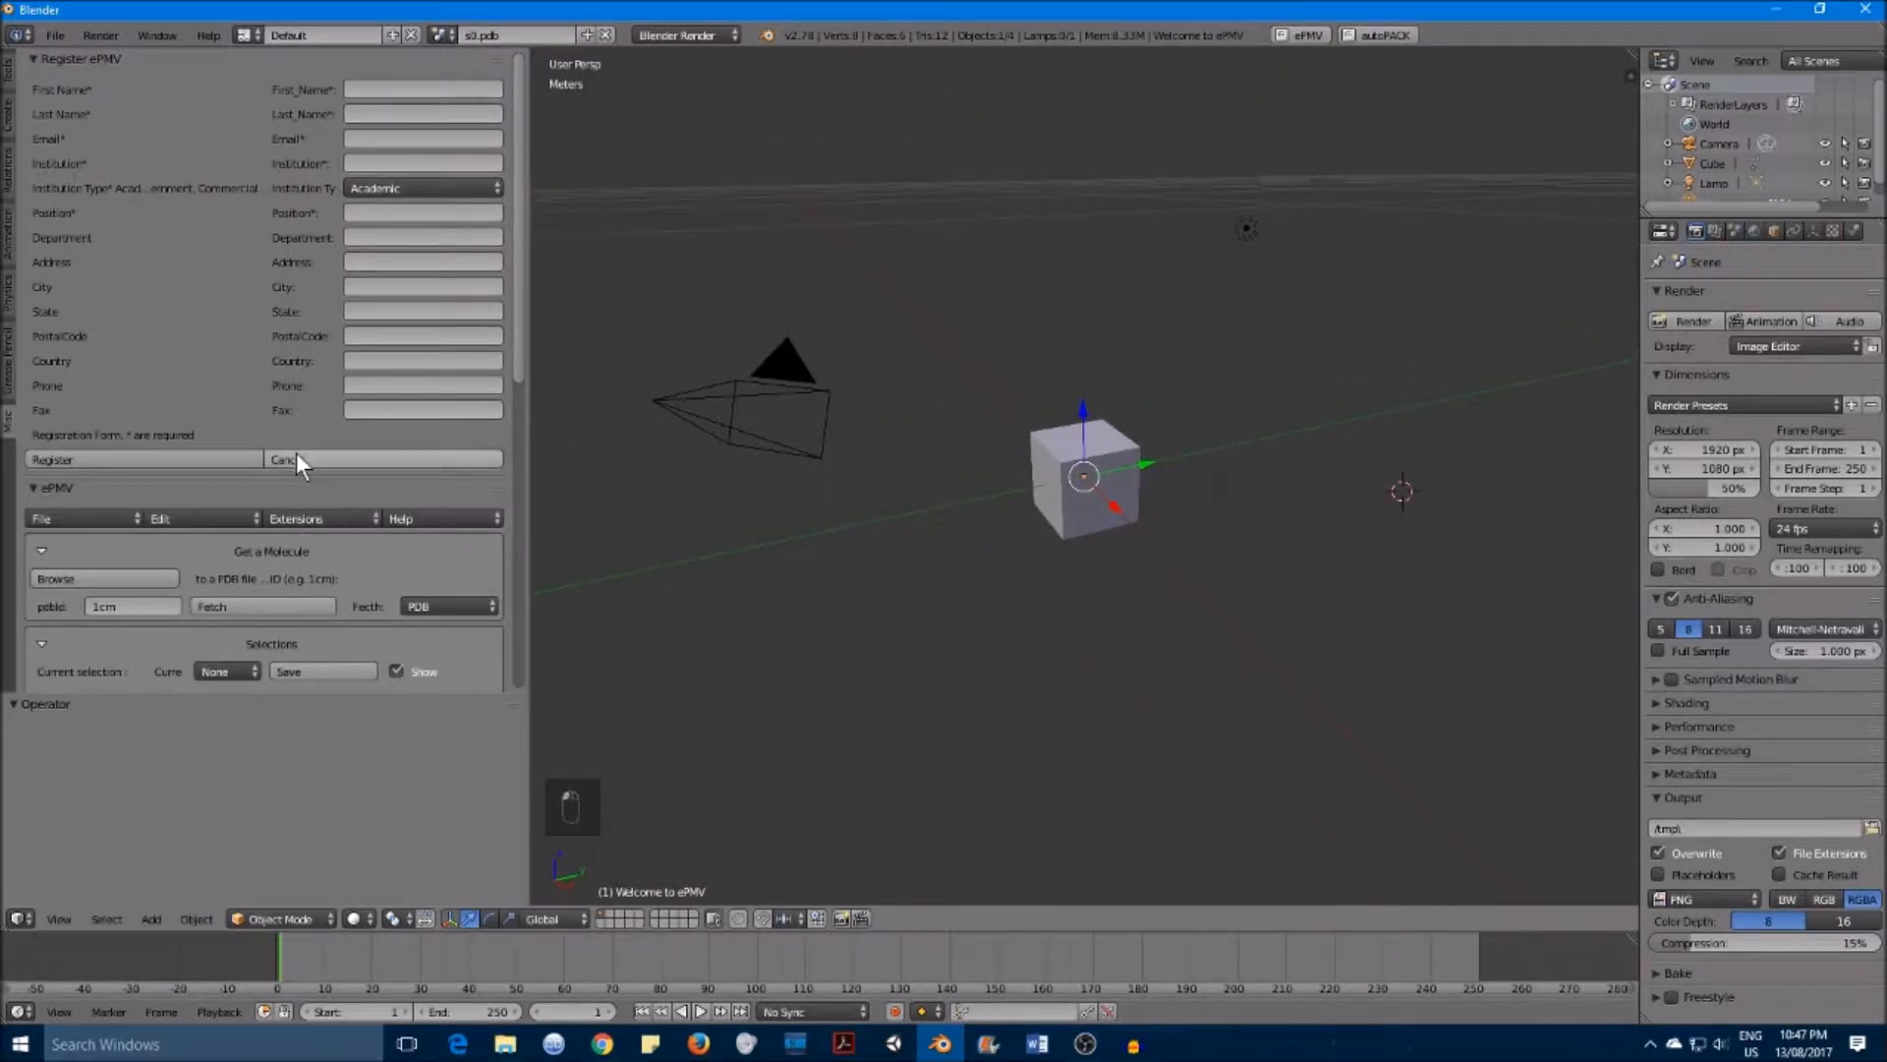
Step: Dismiss the ePMV registration form and delete the default cube from the scene
click(297, 454)
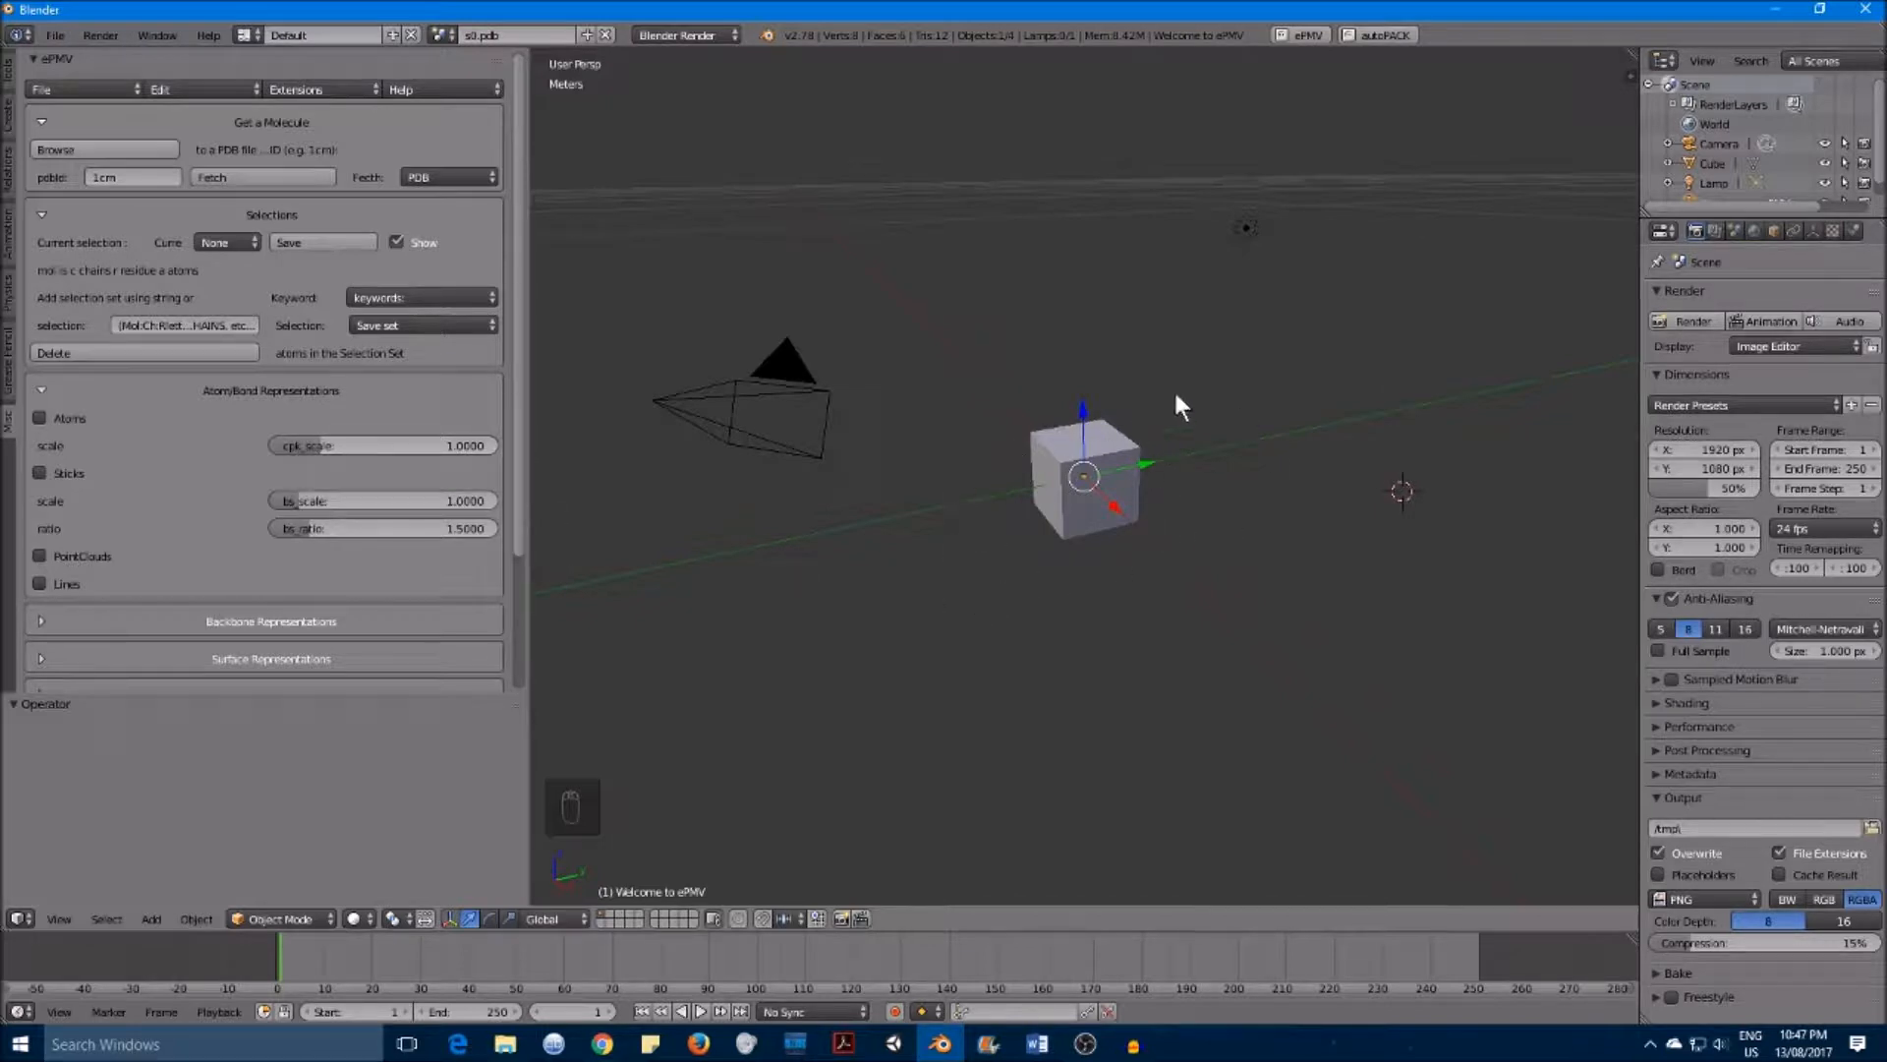
right_click(1111, 433)
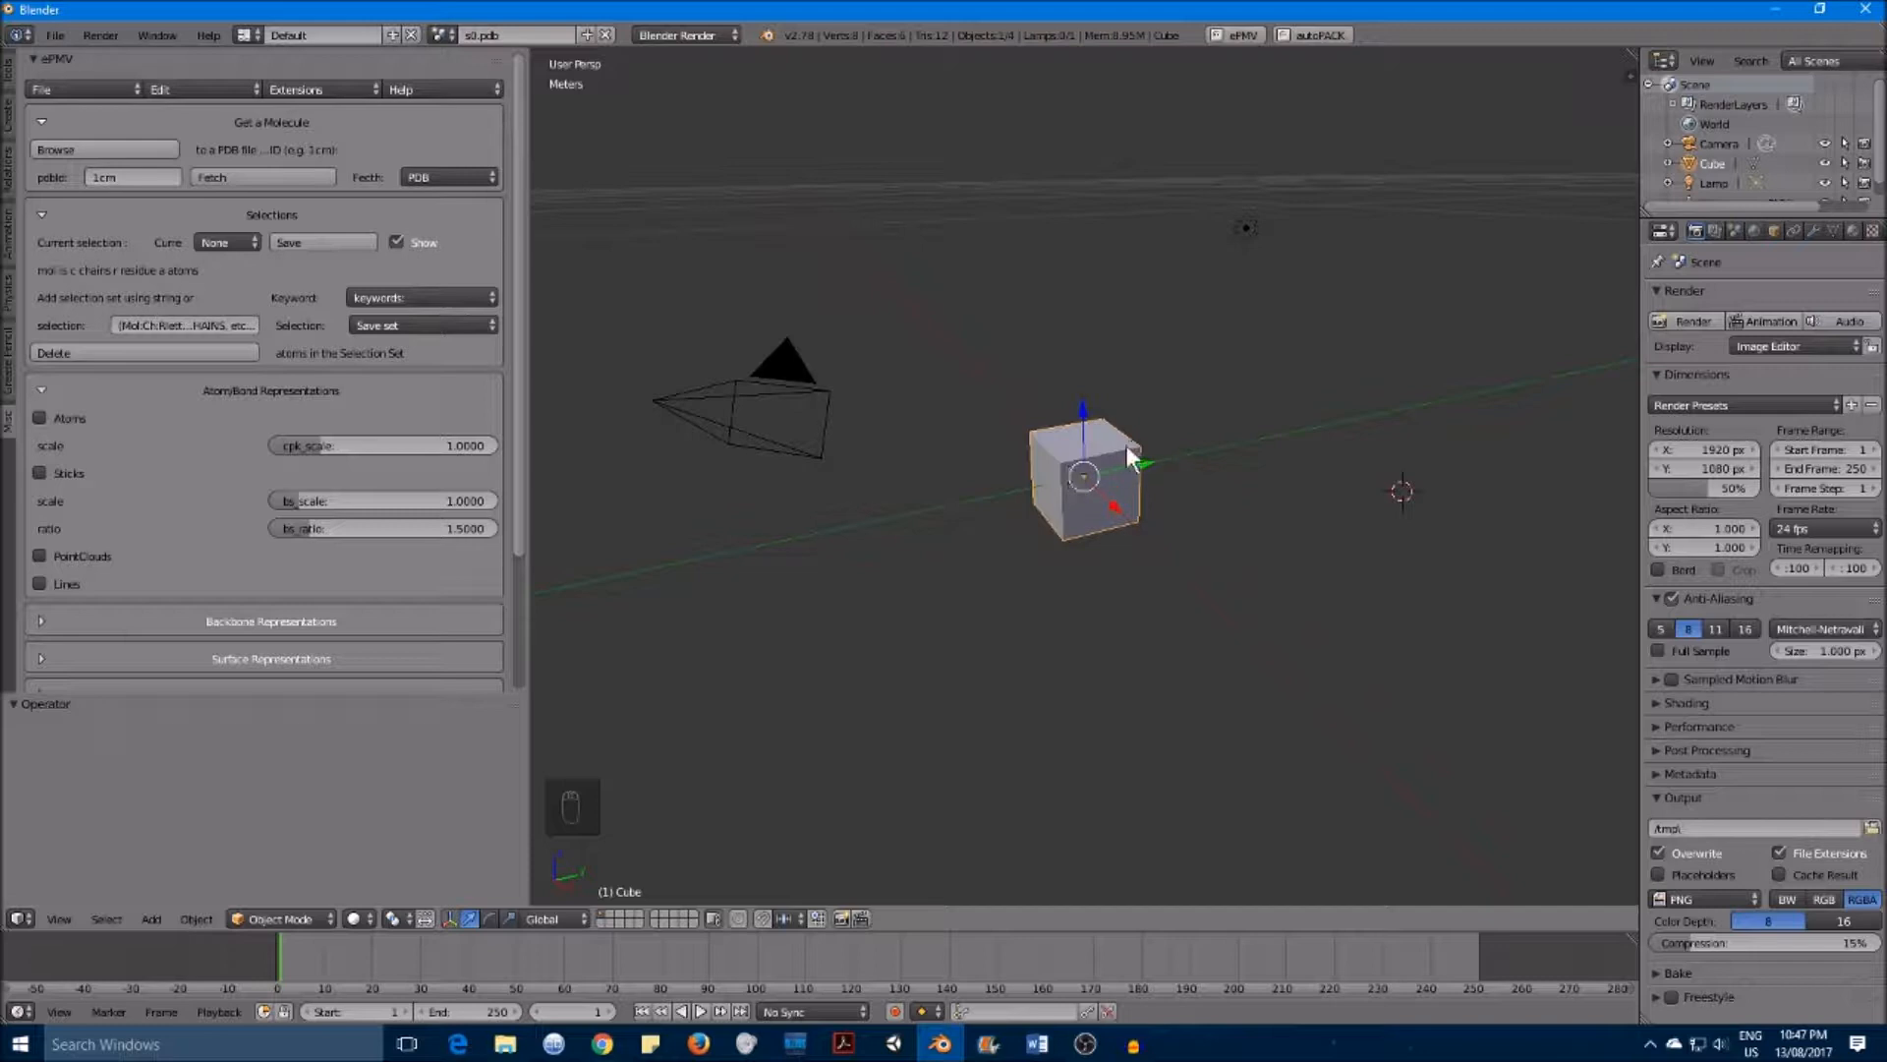
key(x)
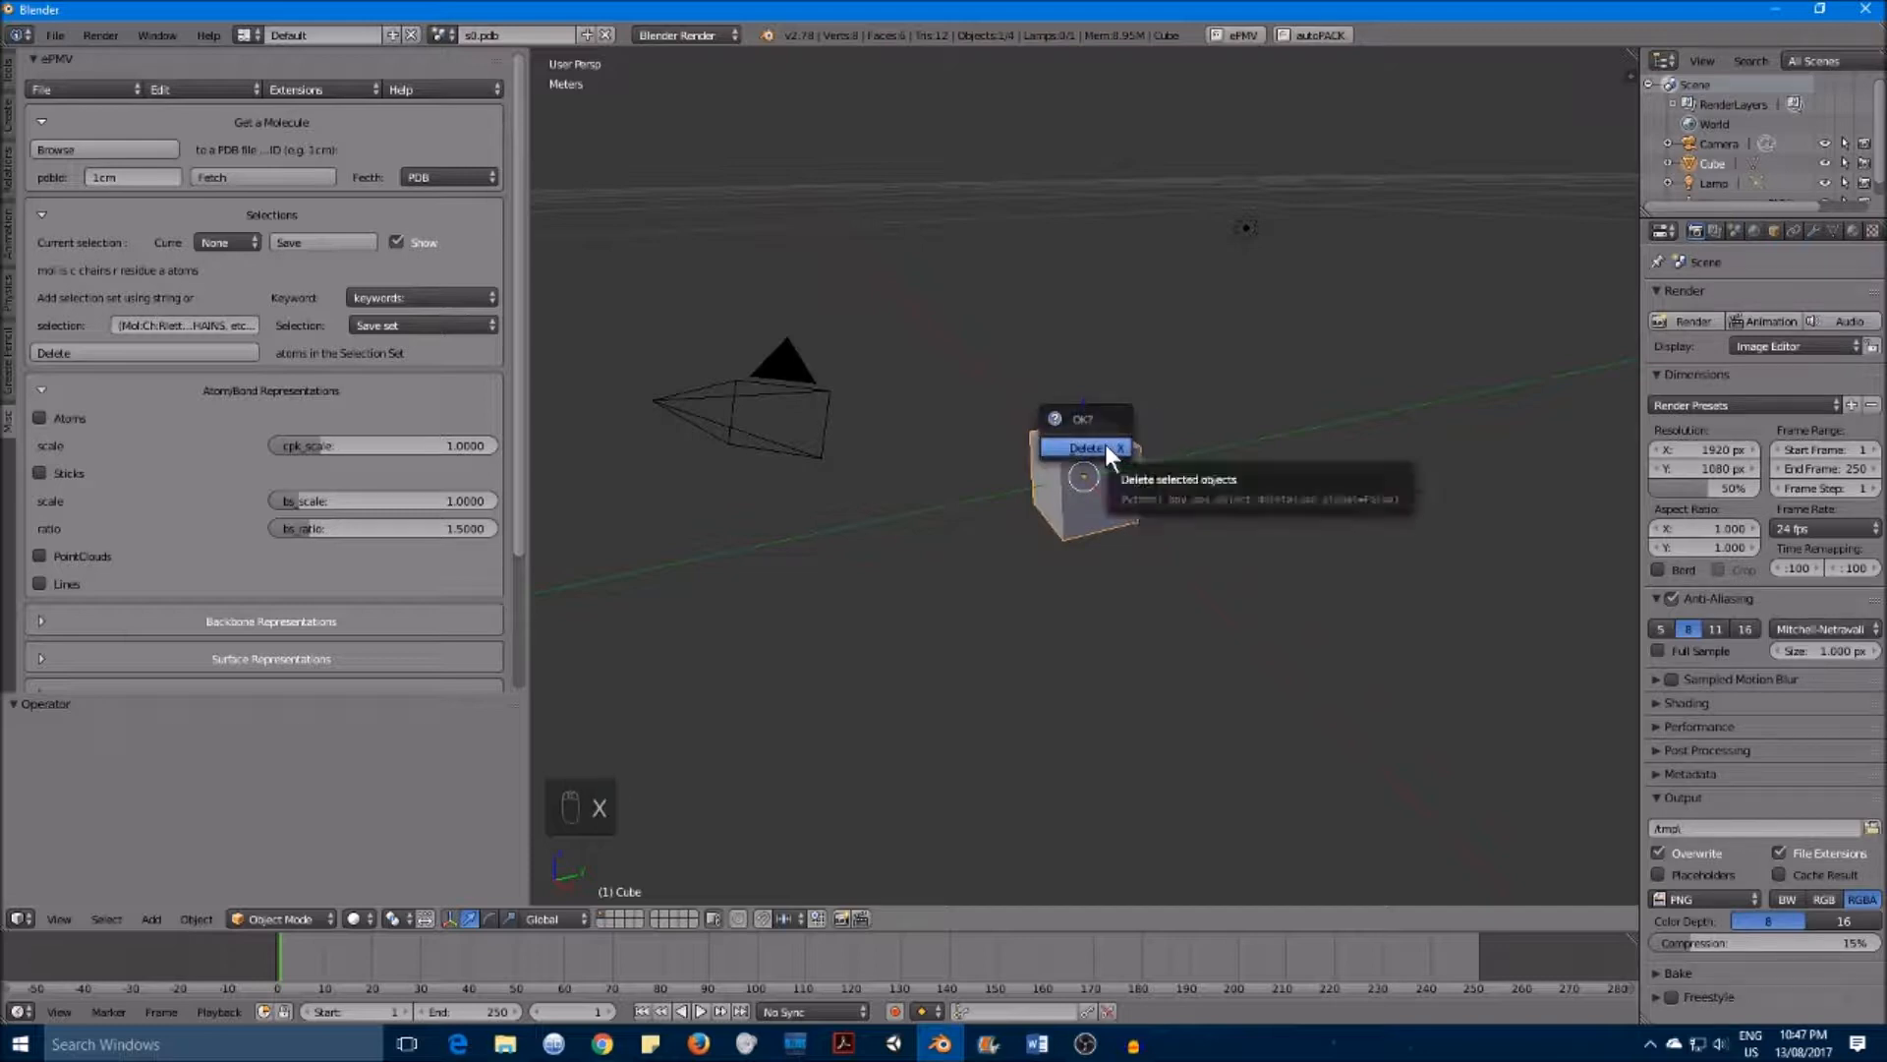
click(1107, 448)
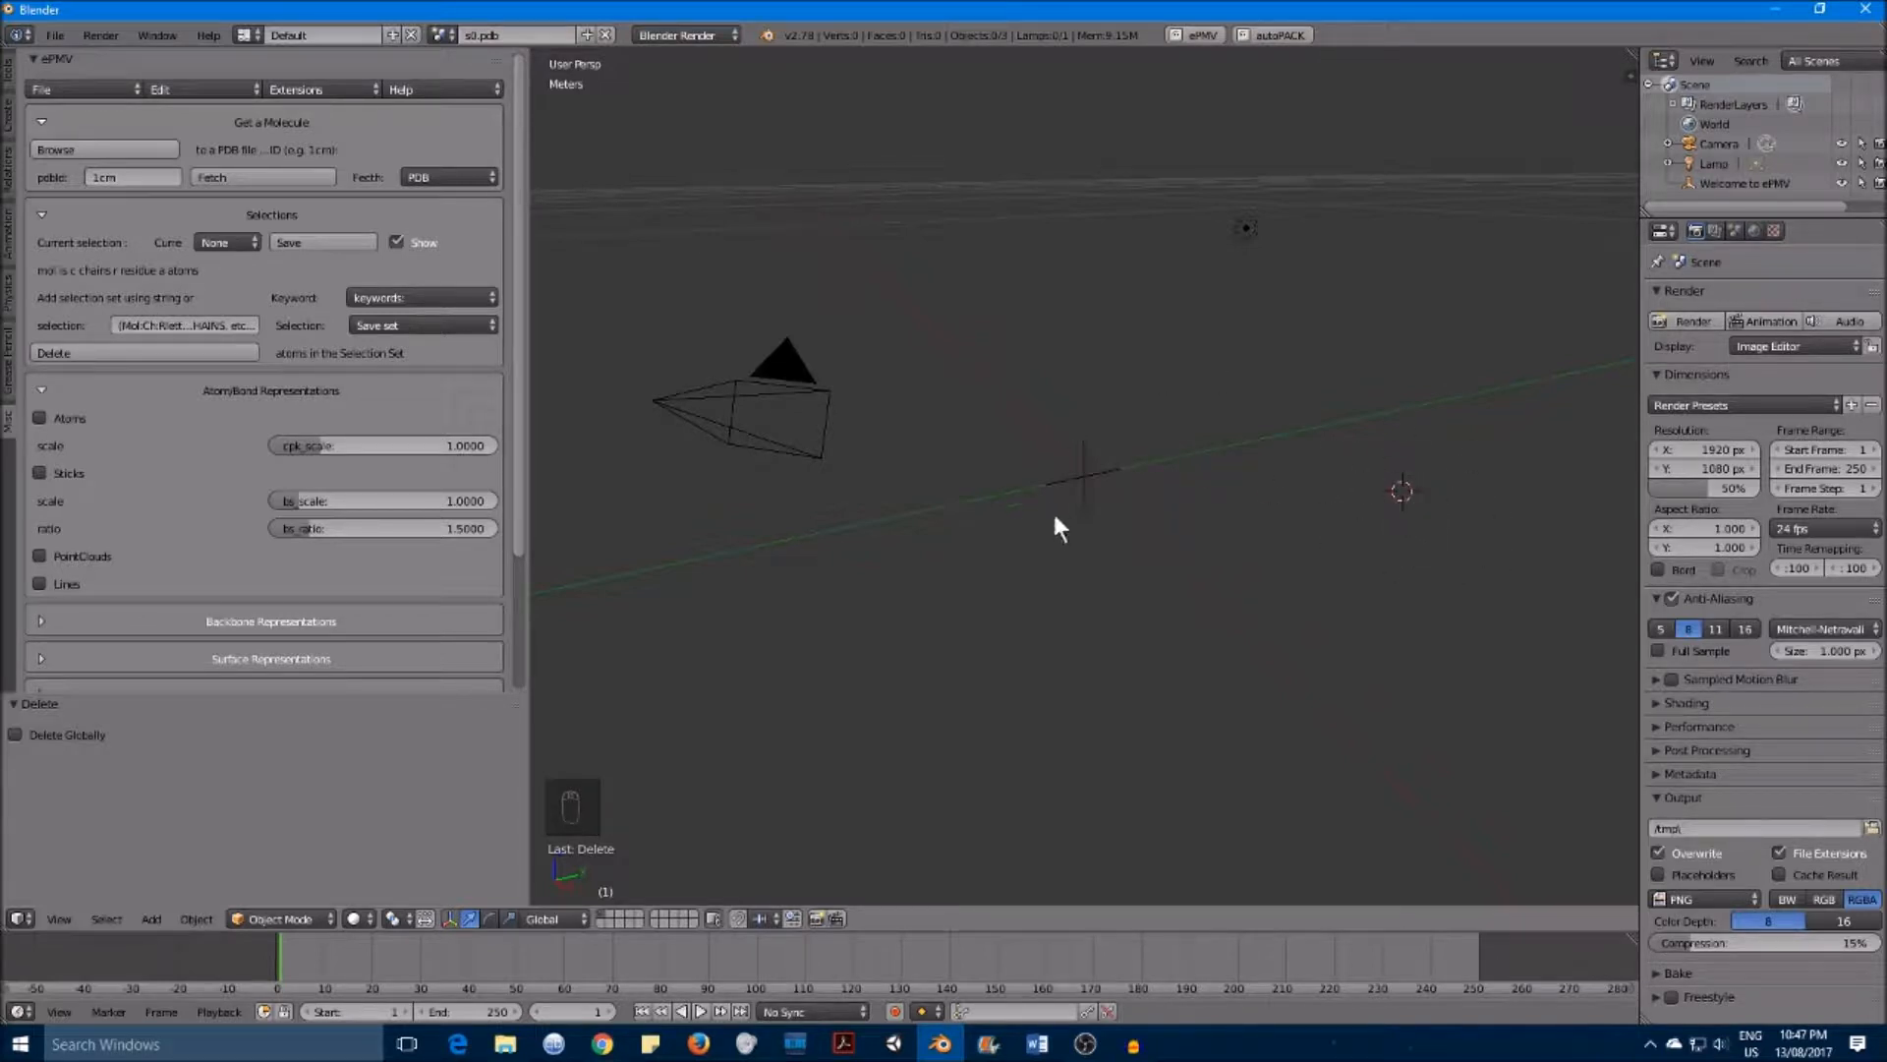
Step: Snap the 3D cursor to the scene center
click(1081, 486)
click(1213, 475)
key(shift+s)
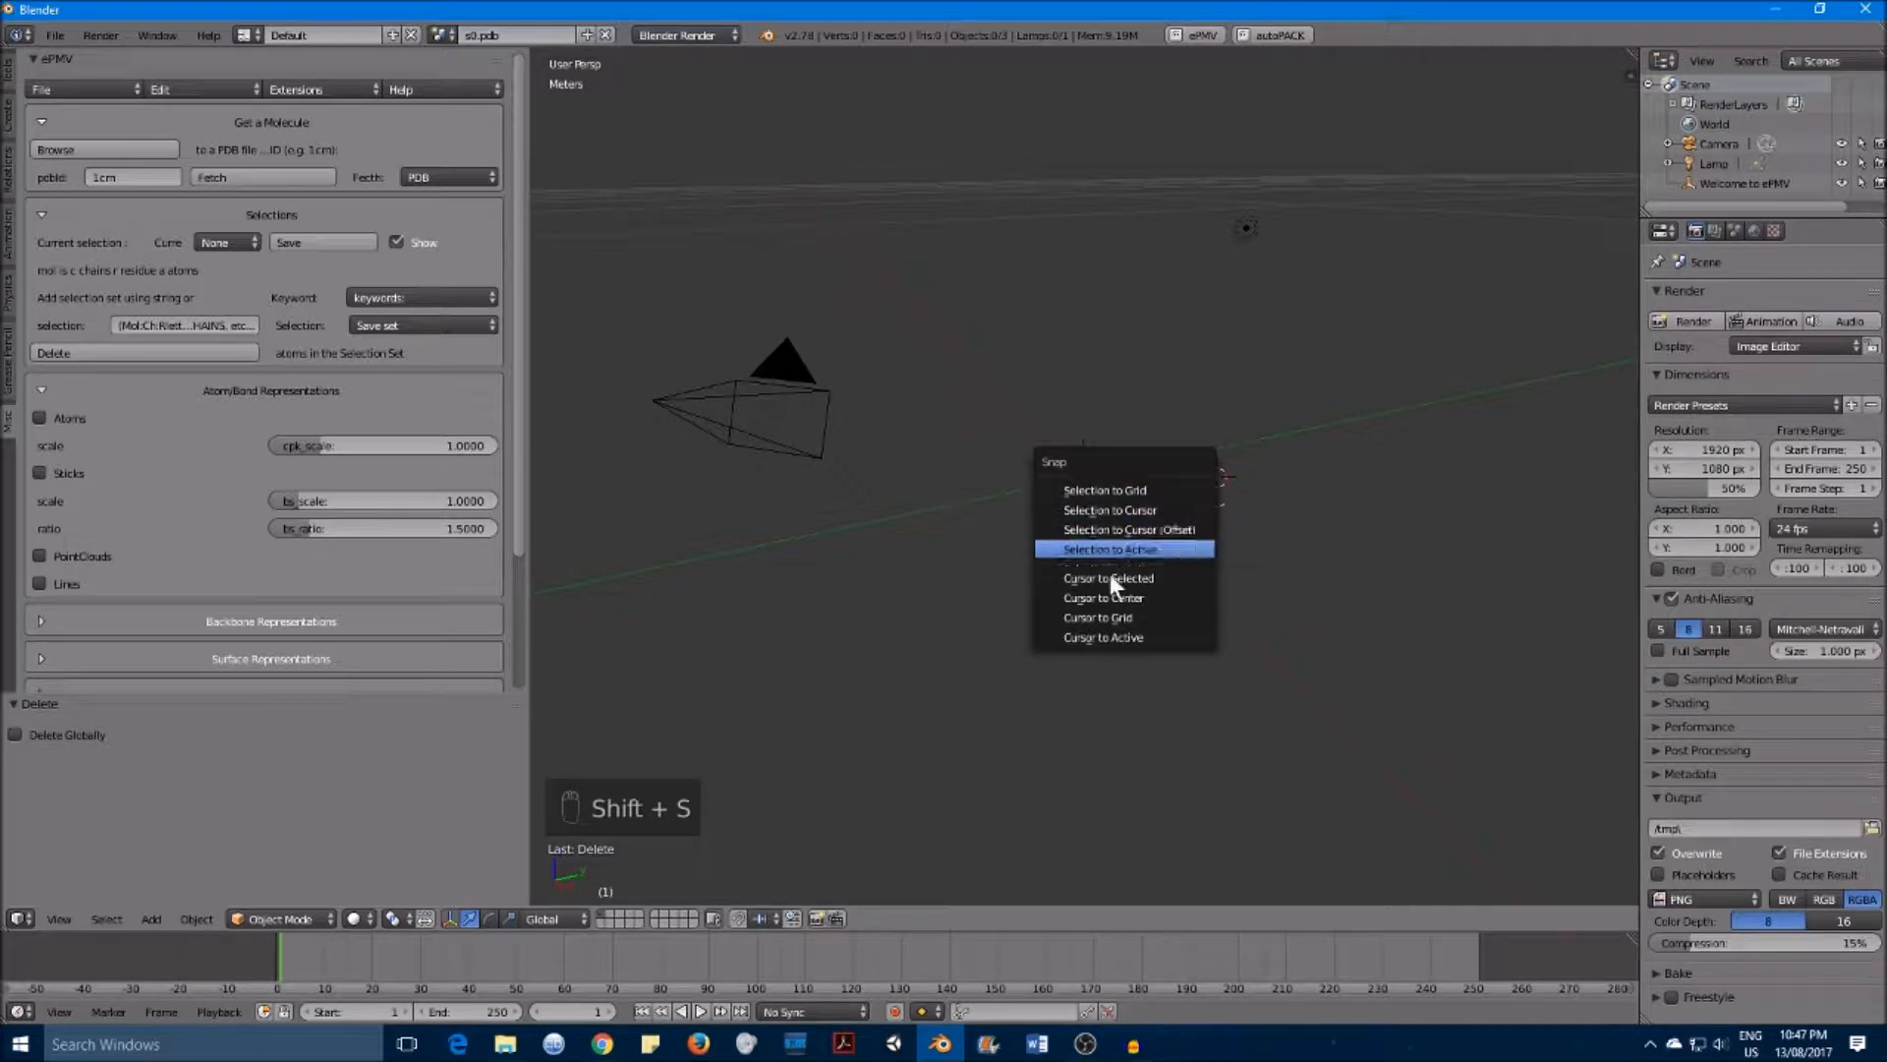
click(1188, 598)
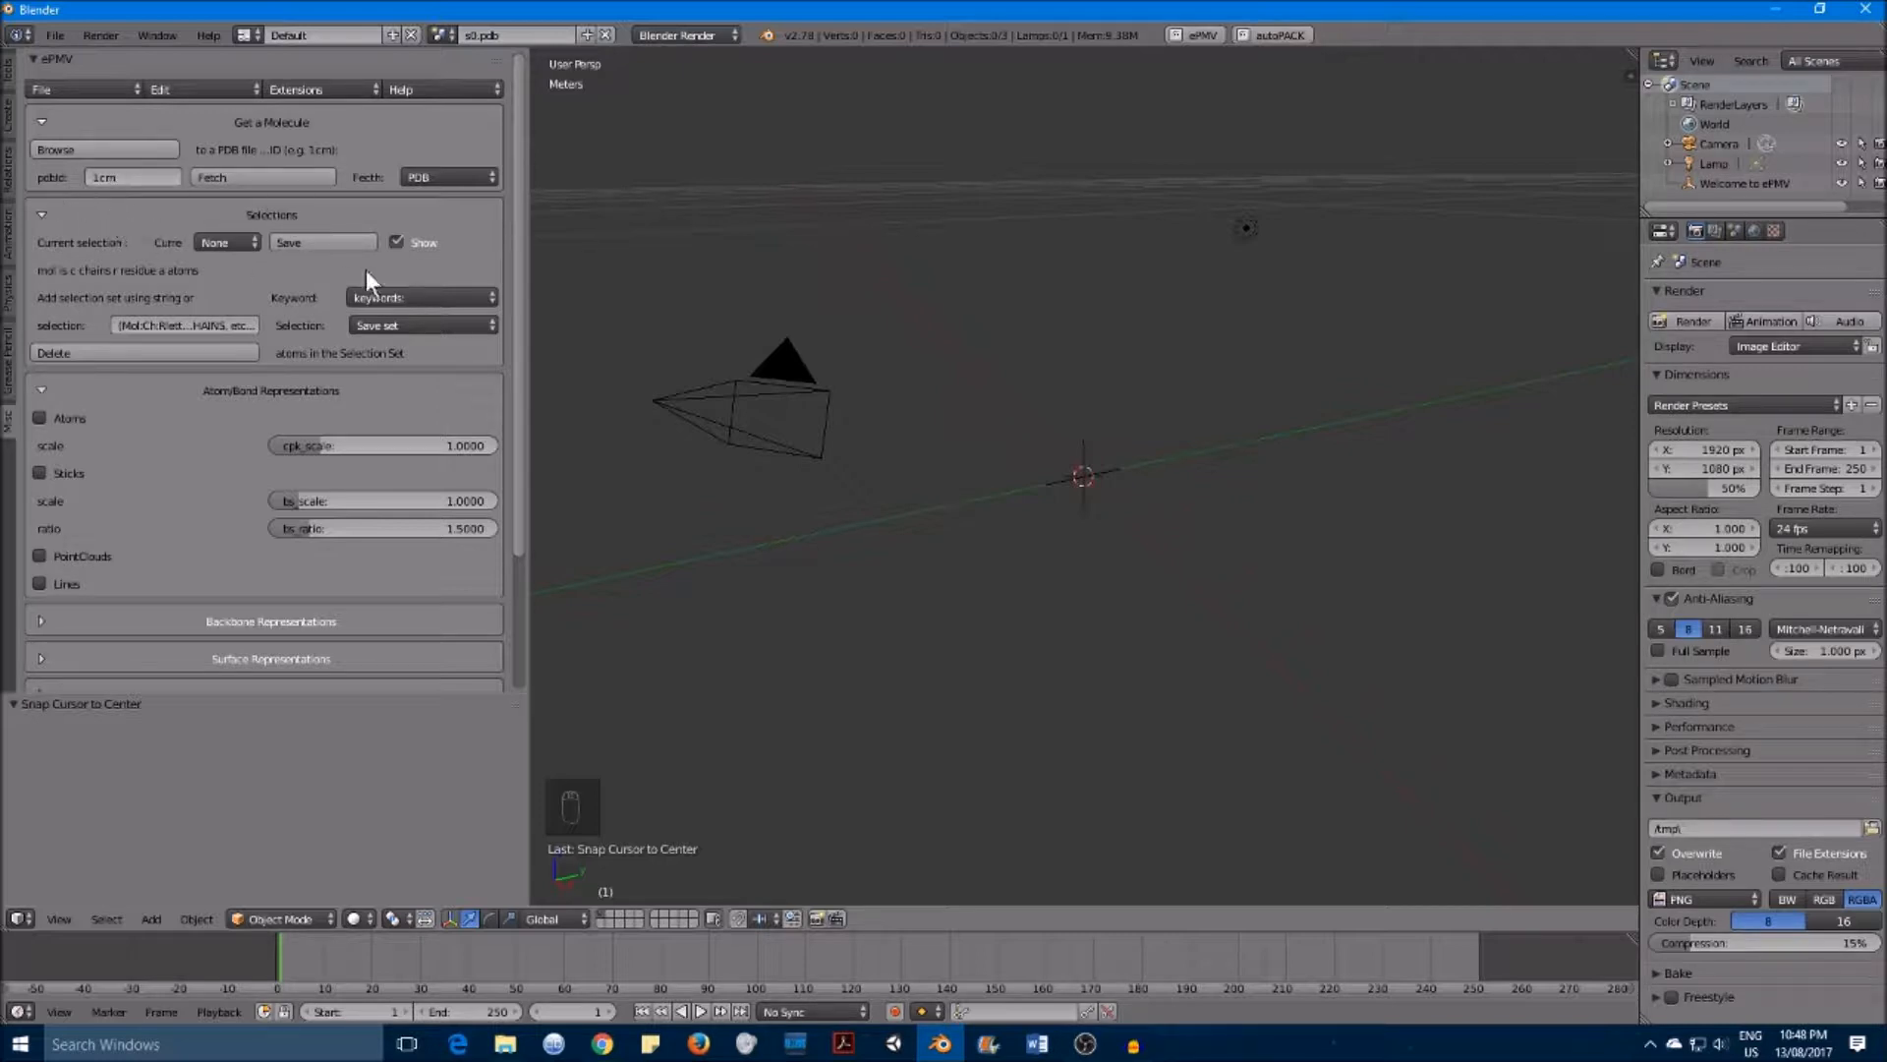
Step: Switch to the browser, open the RCSB PDB website and browse its home page before returning
key(alt+Tab)
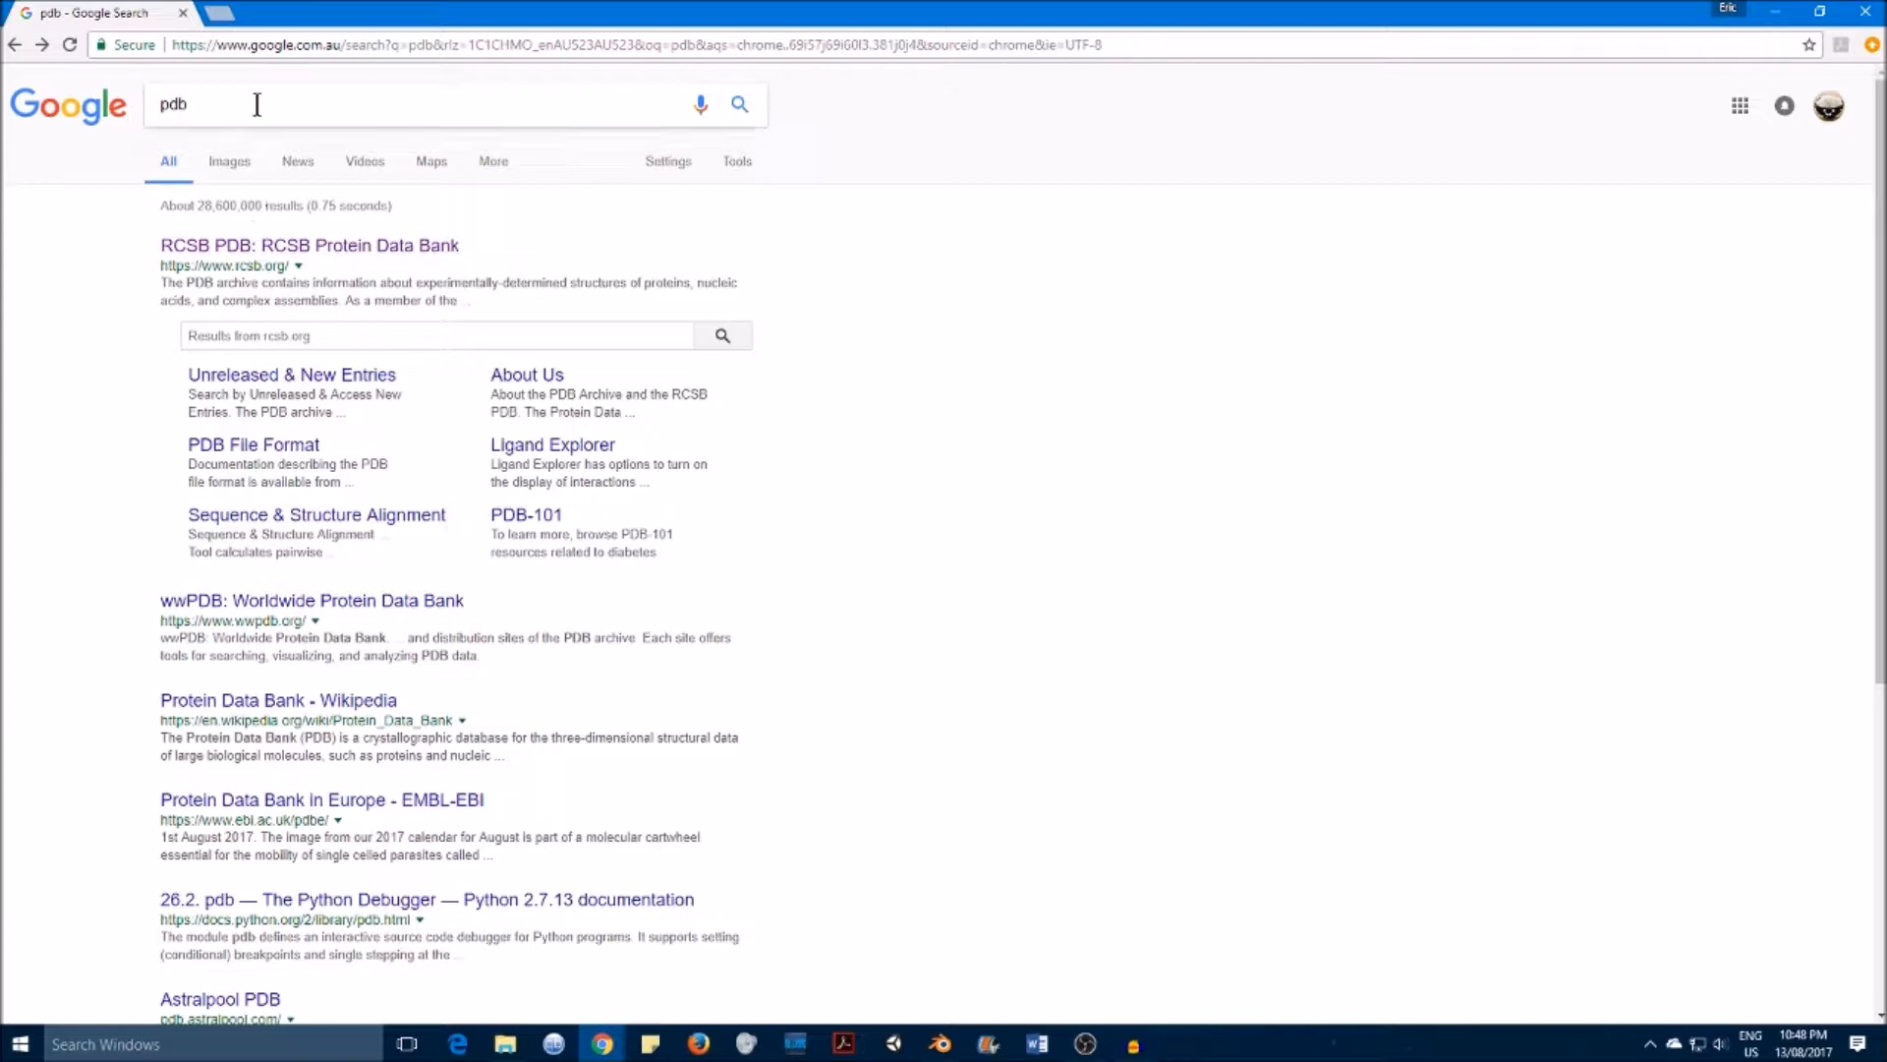
click(235, 248)
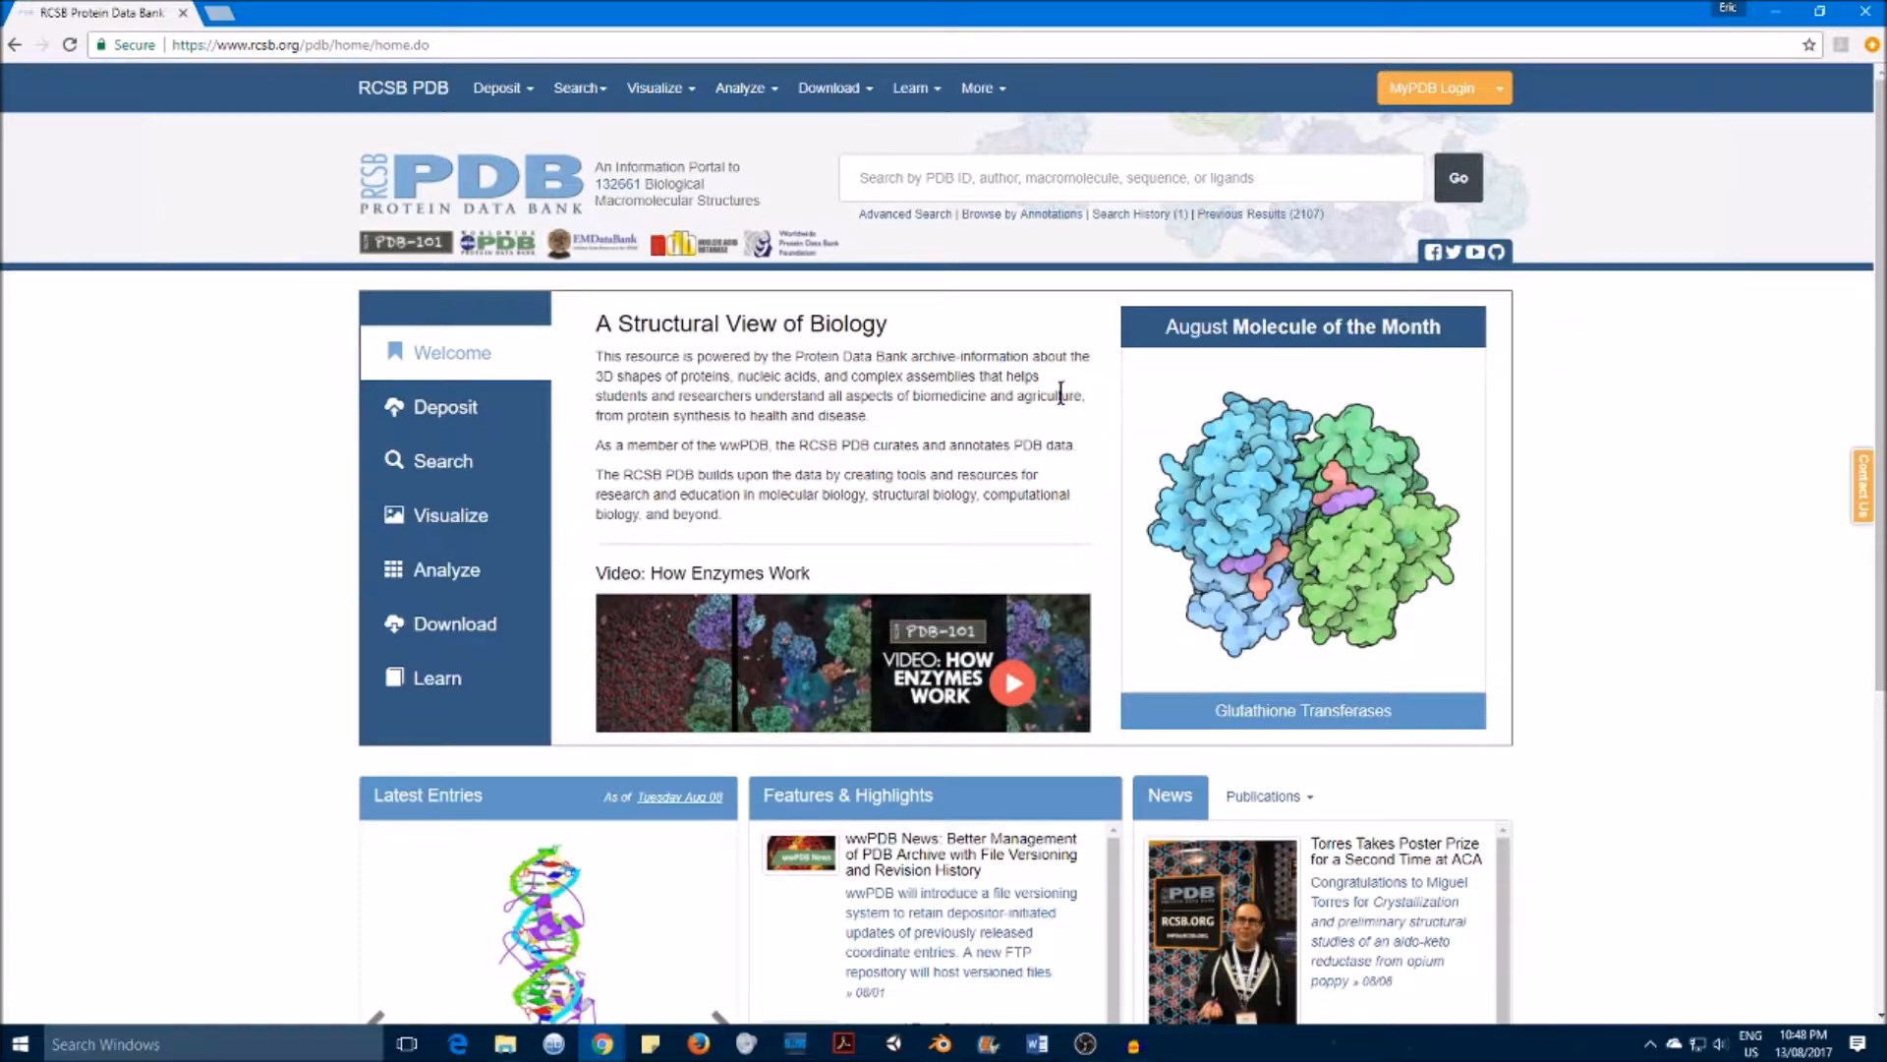
scroll(1037, 362, down, 4)
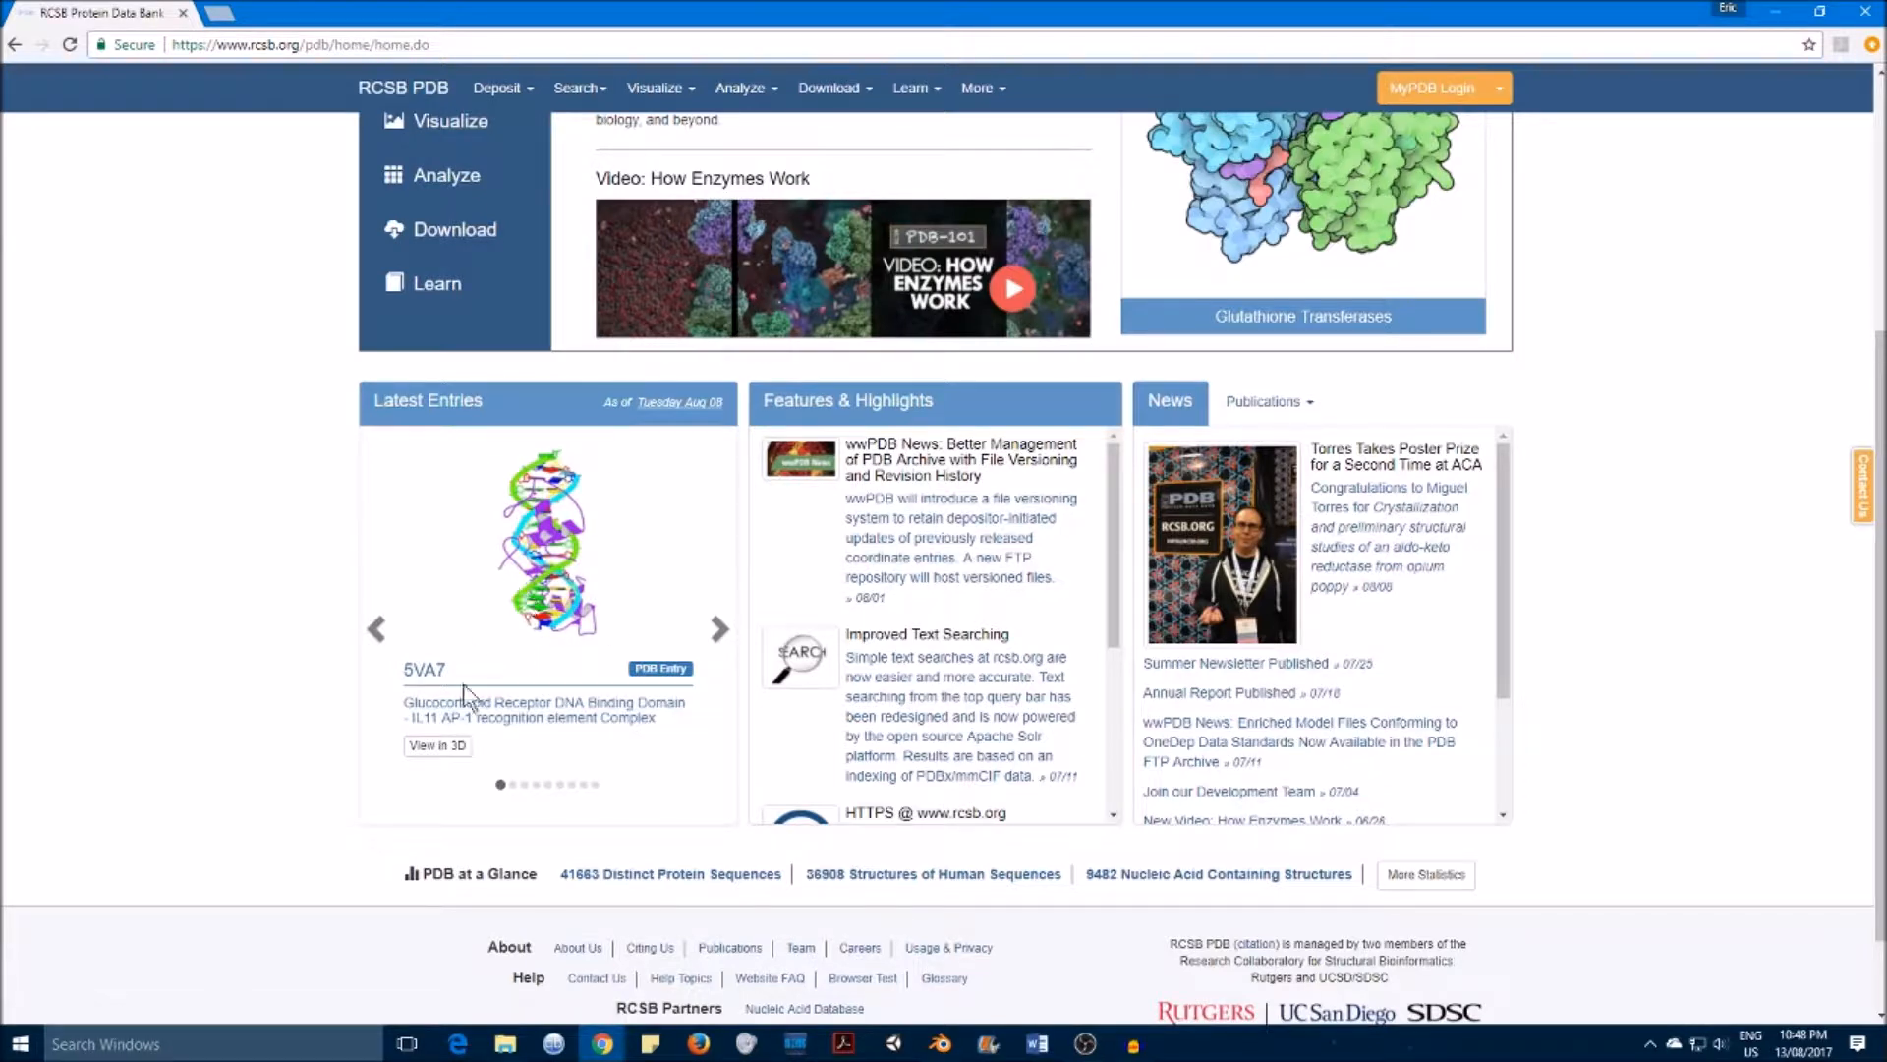
click(941, 1044)
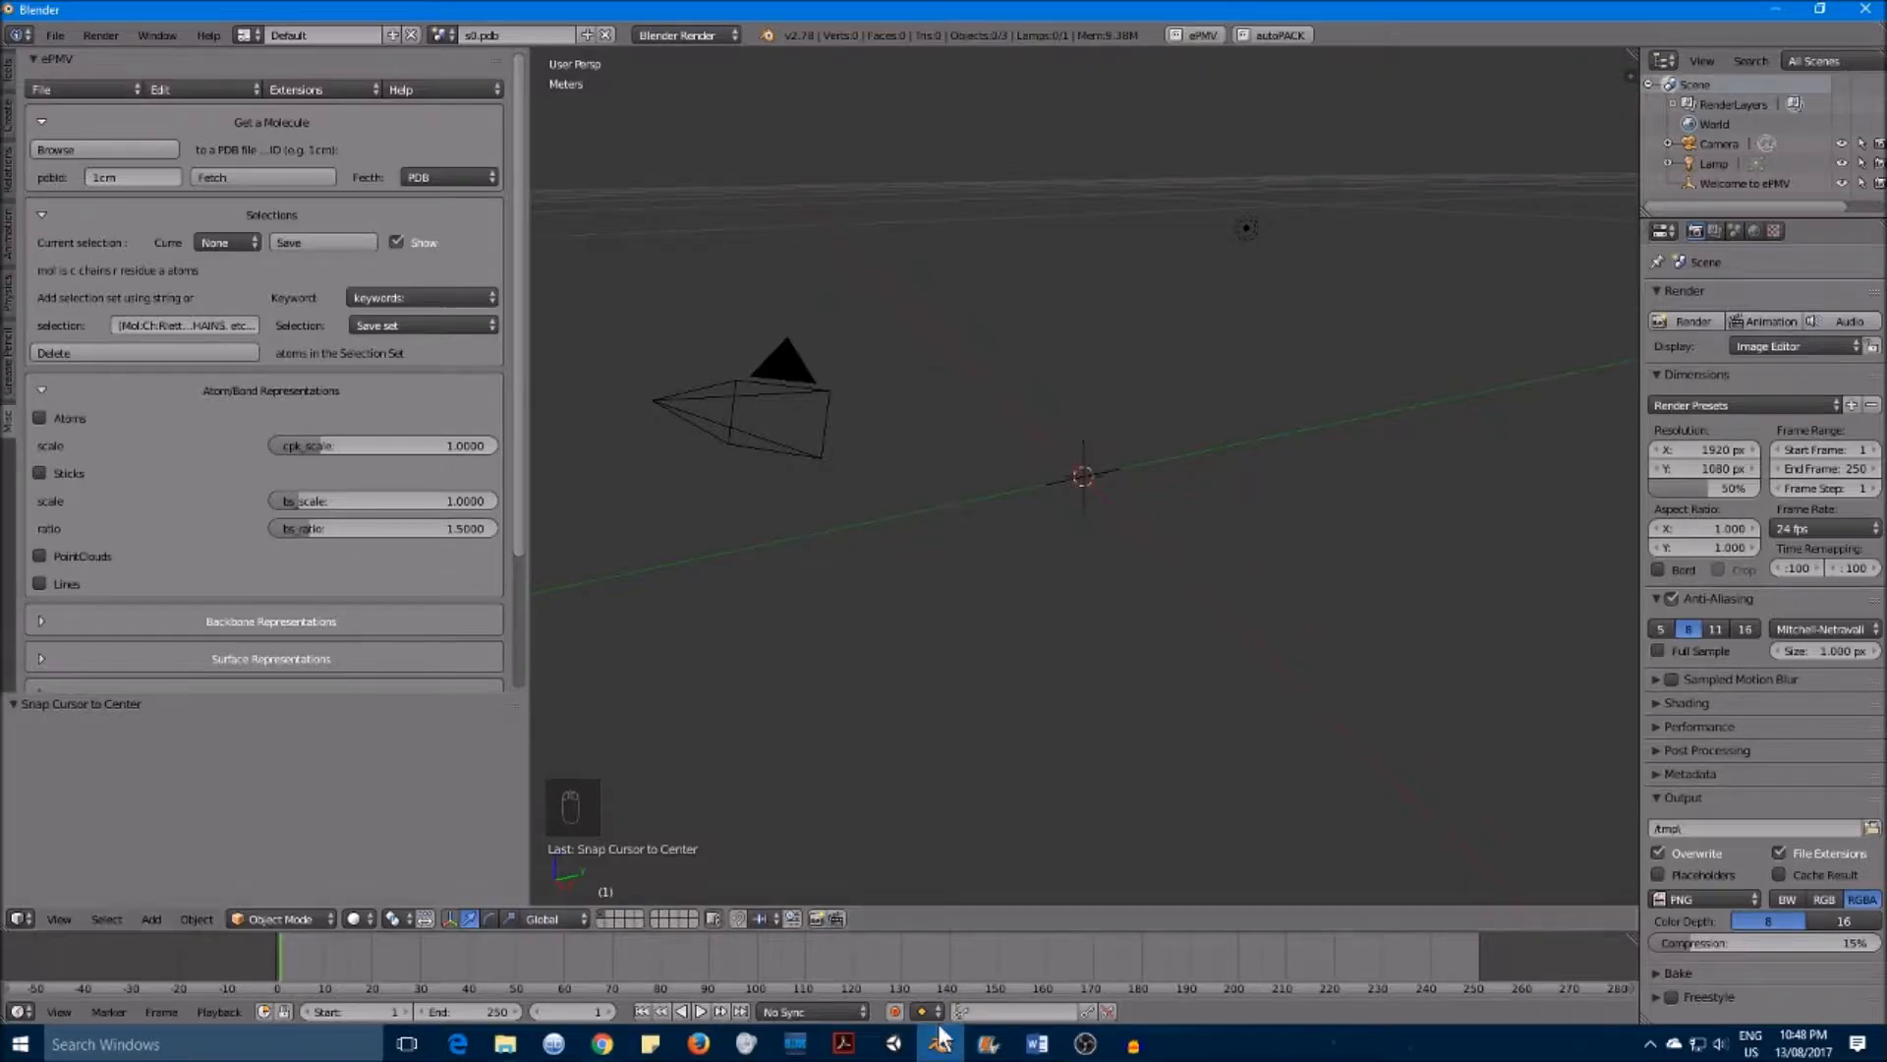
Step: Browse to the StructureFiles_2017 folder and load S1.pdb as the molecule
click(113, 179)
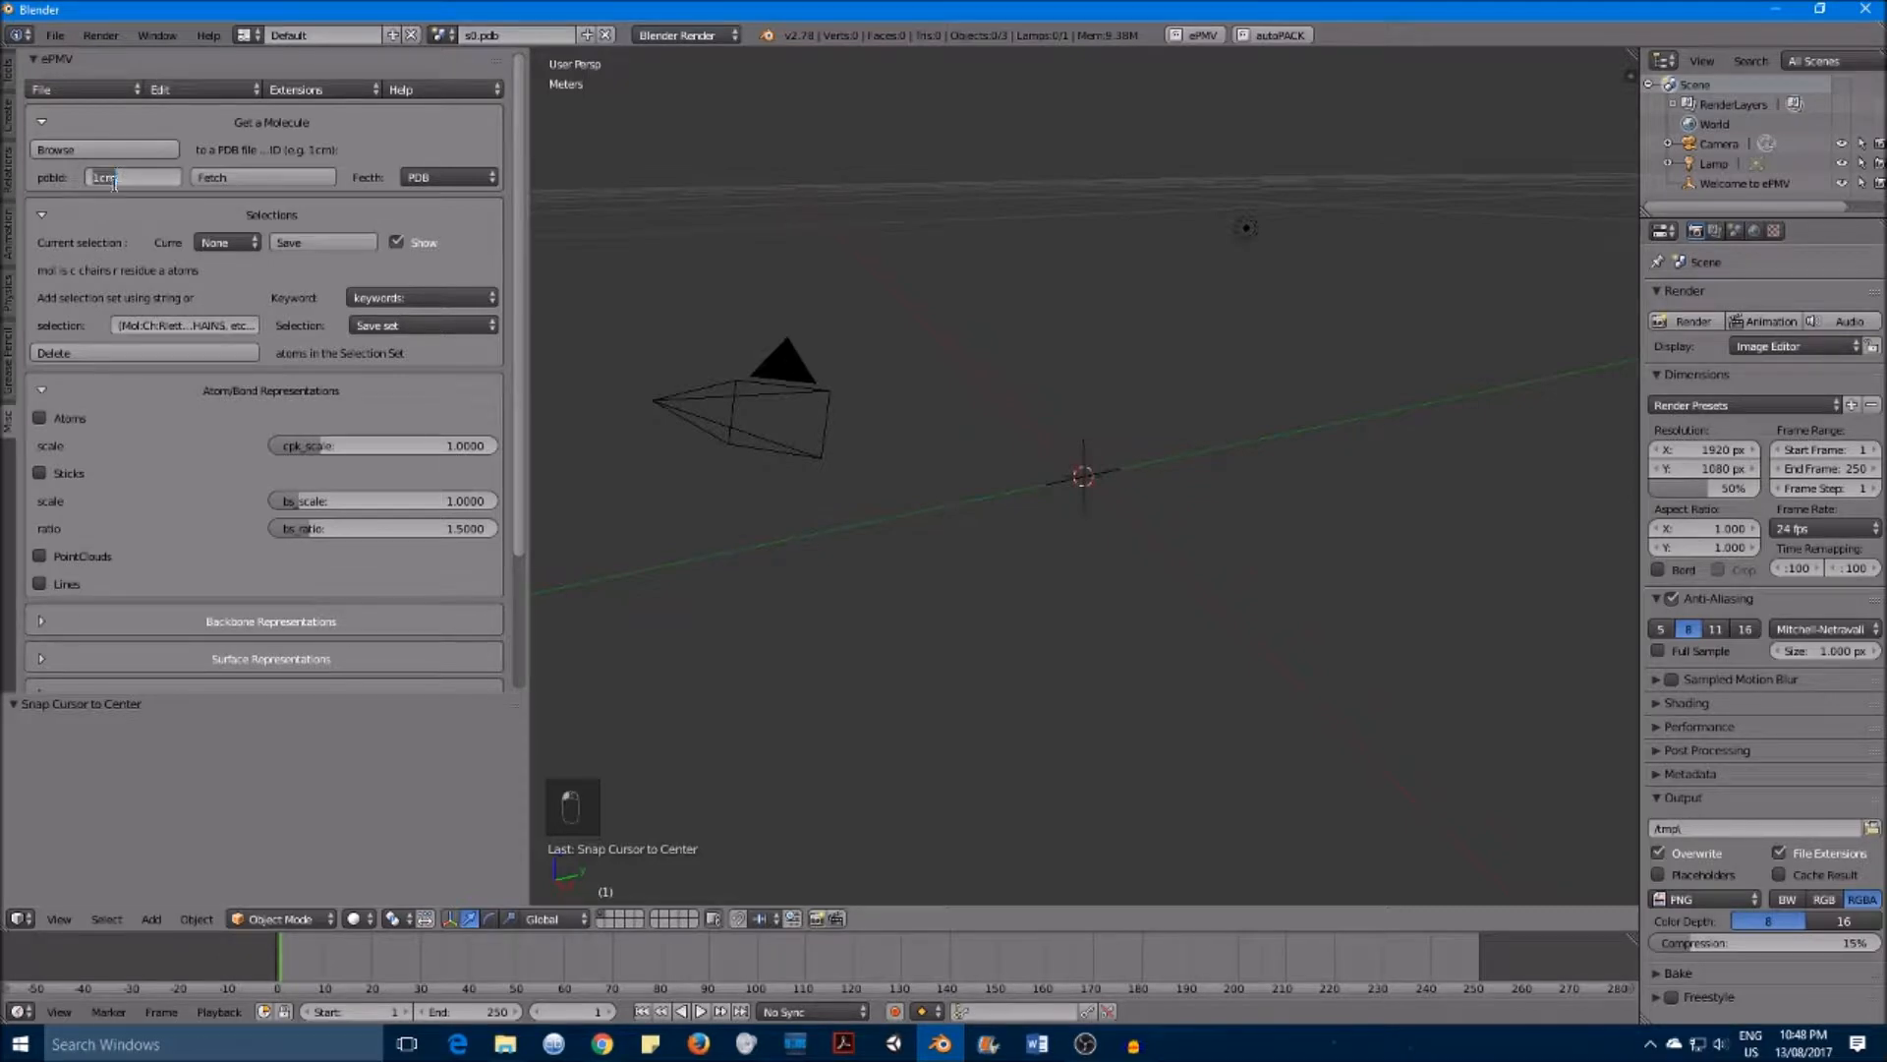
click(275, 174)
click(61, 152)
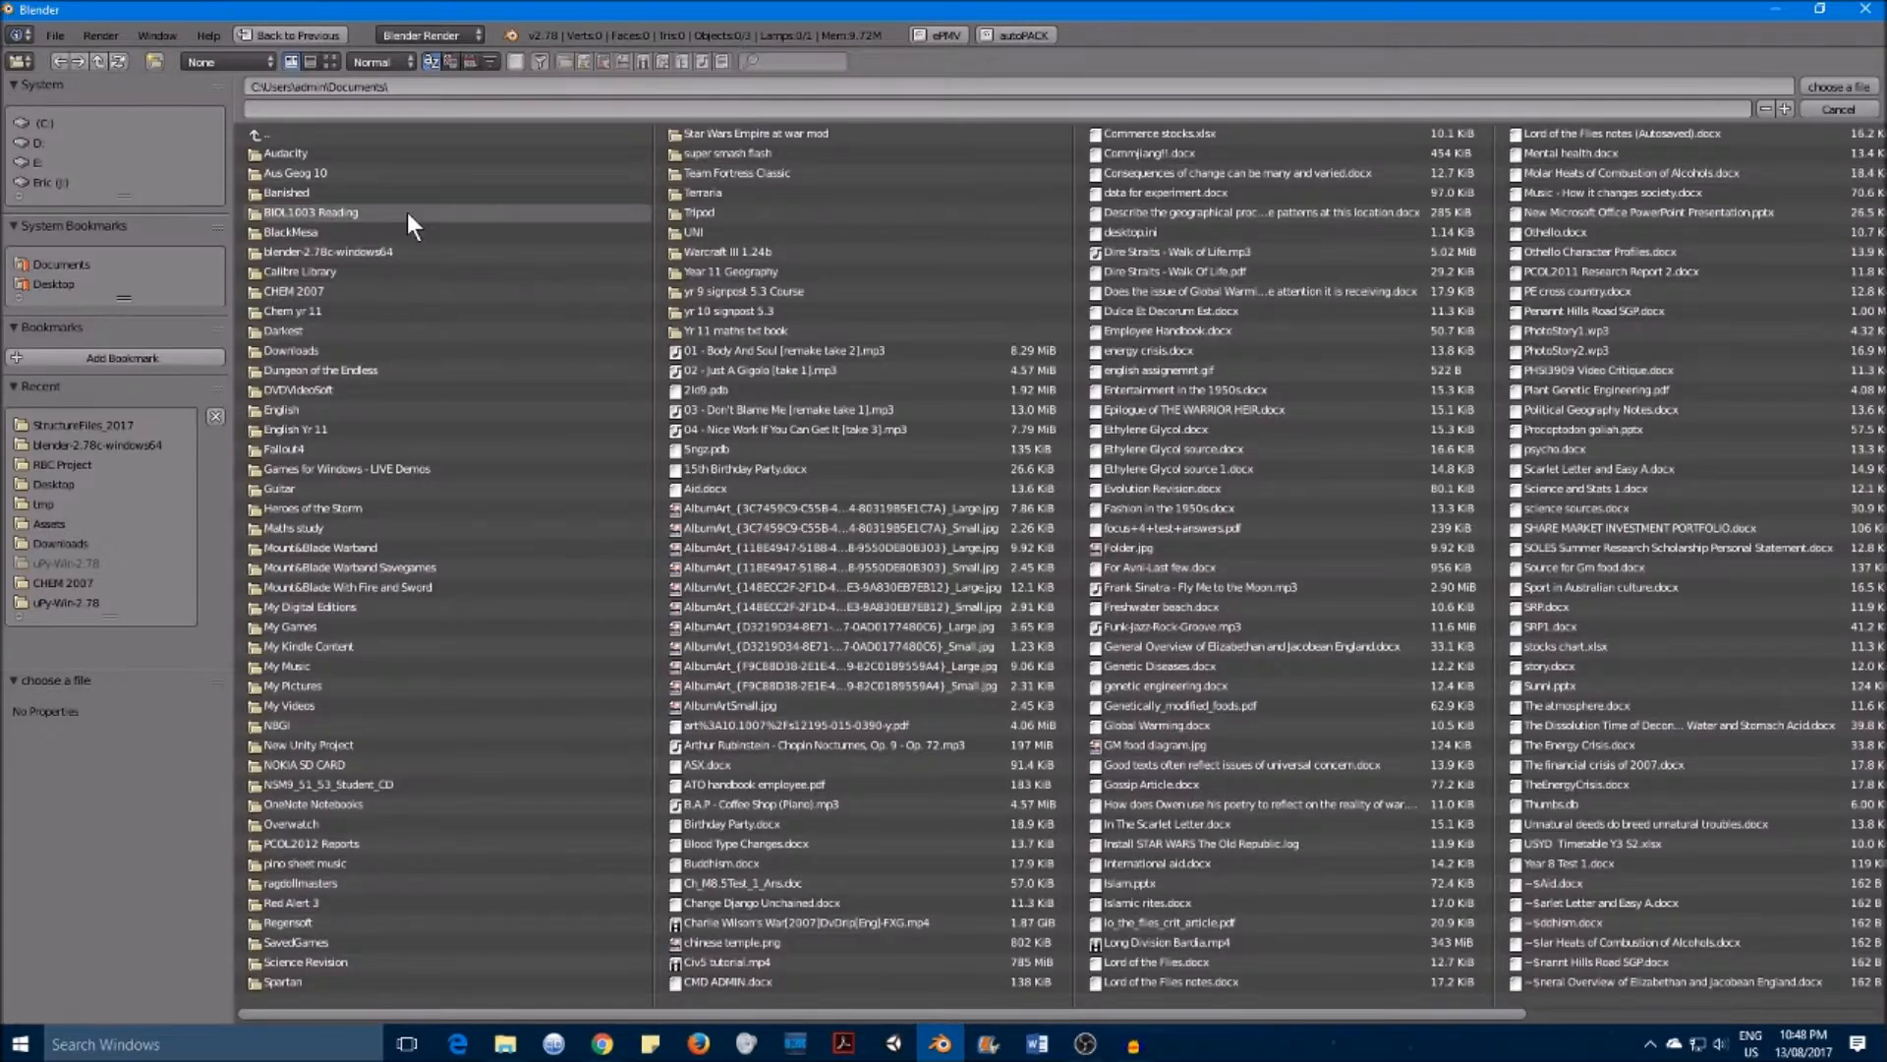
click(327, 251)
click(323, 171)
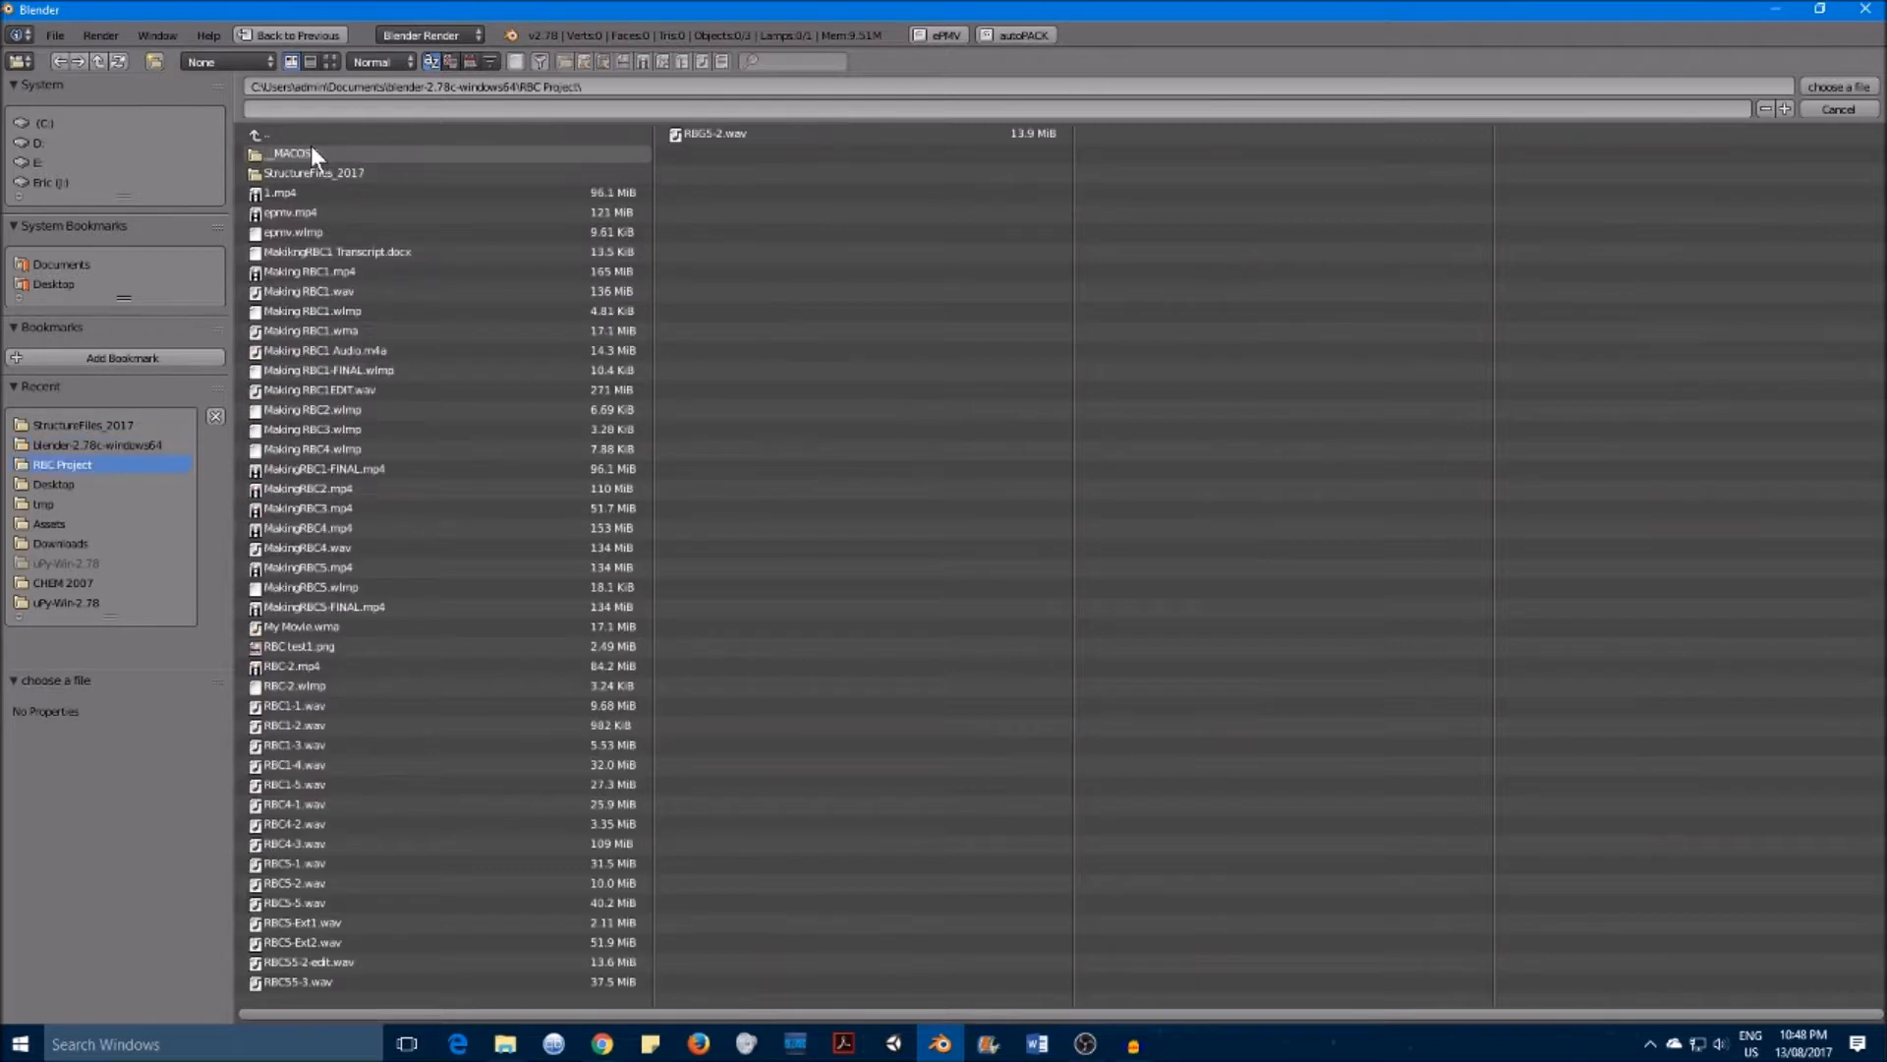
click(340, 173)
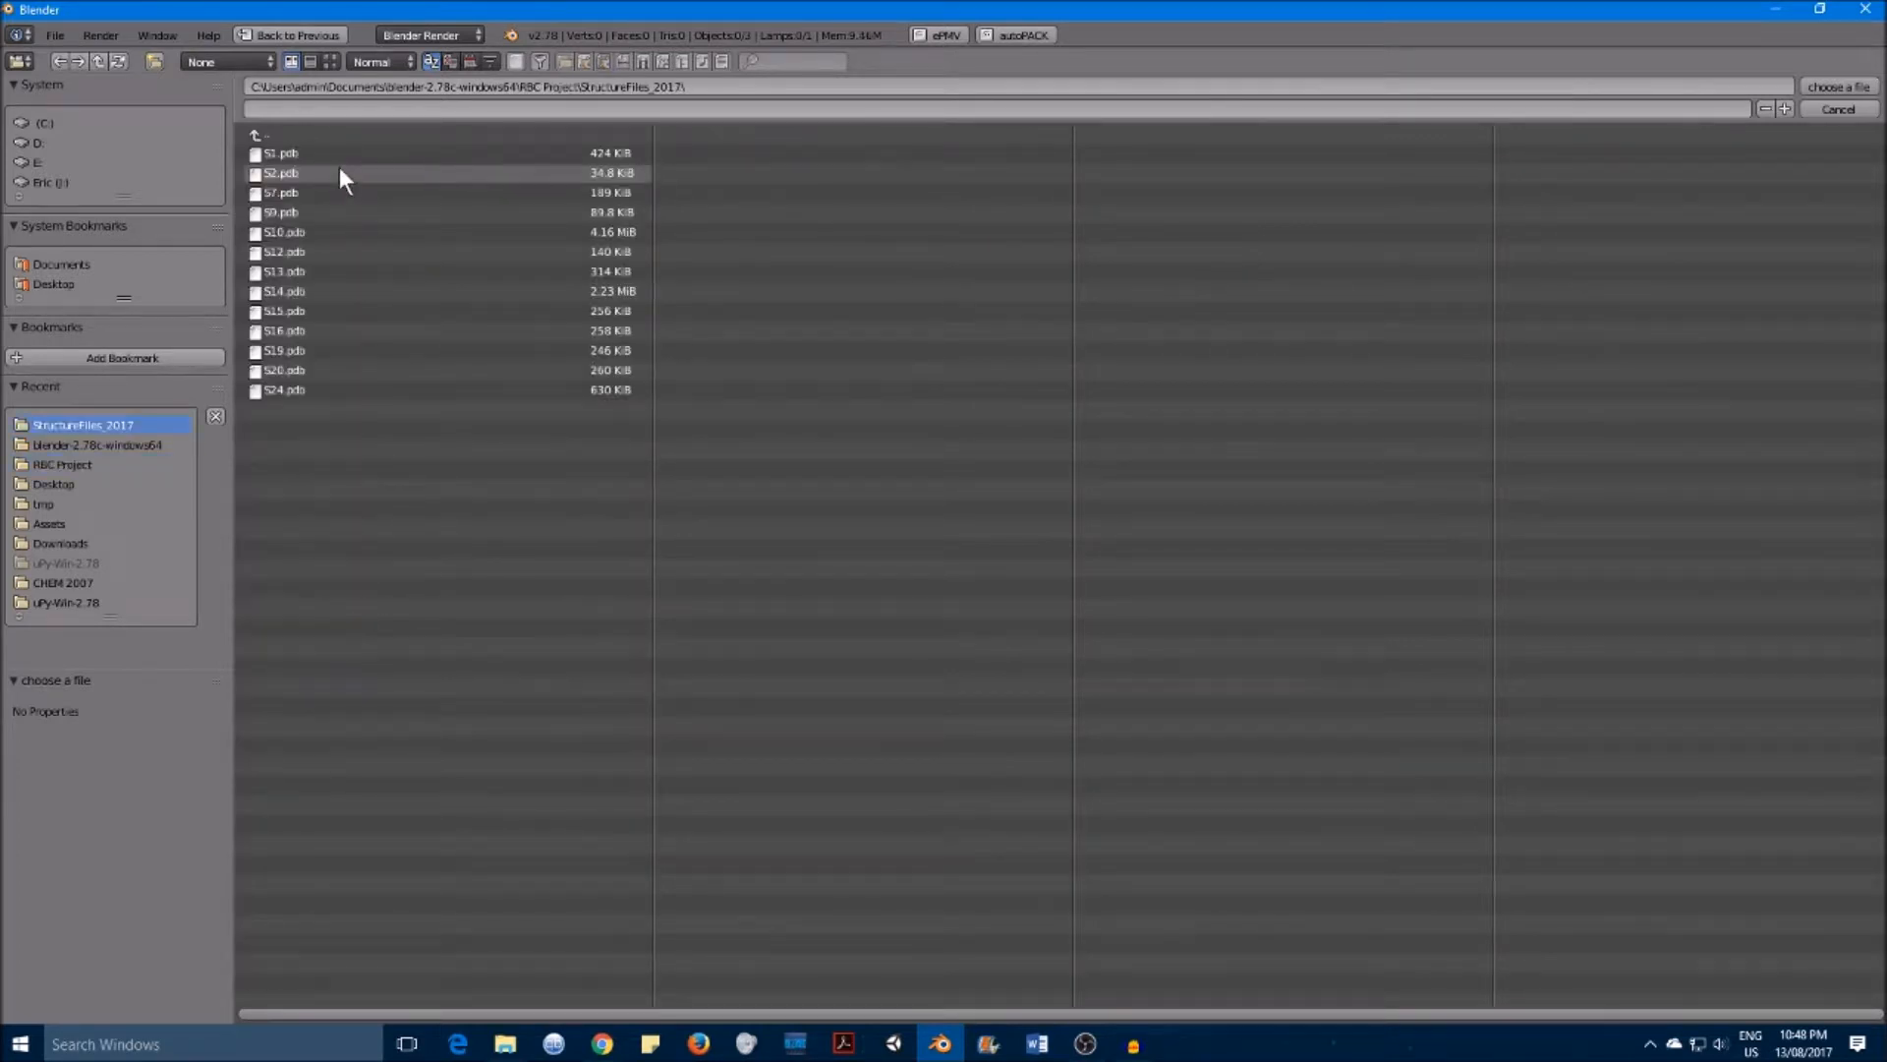
click(308, 155)
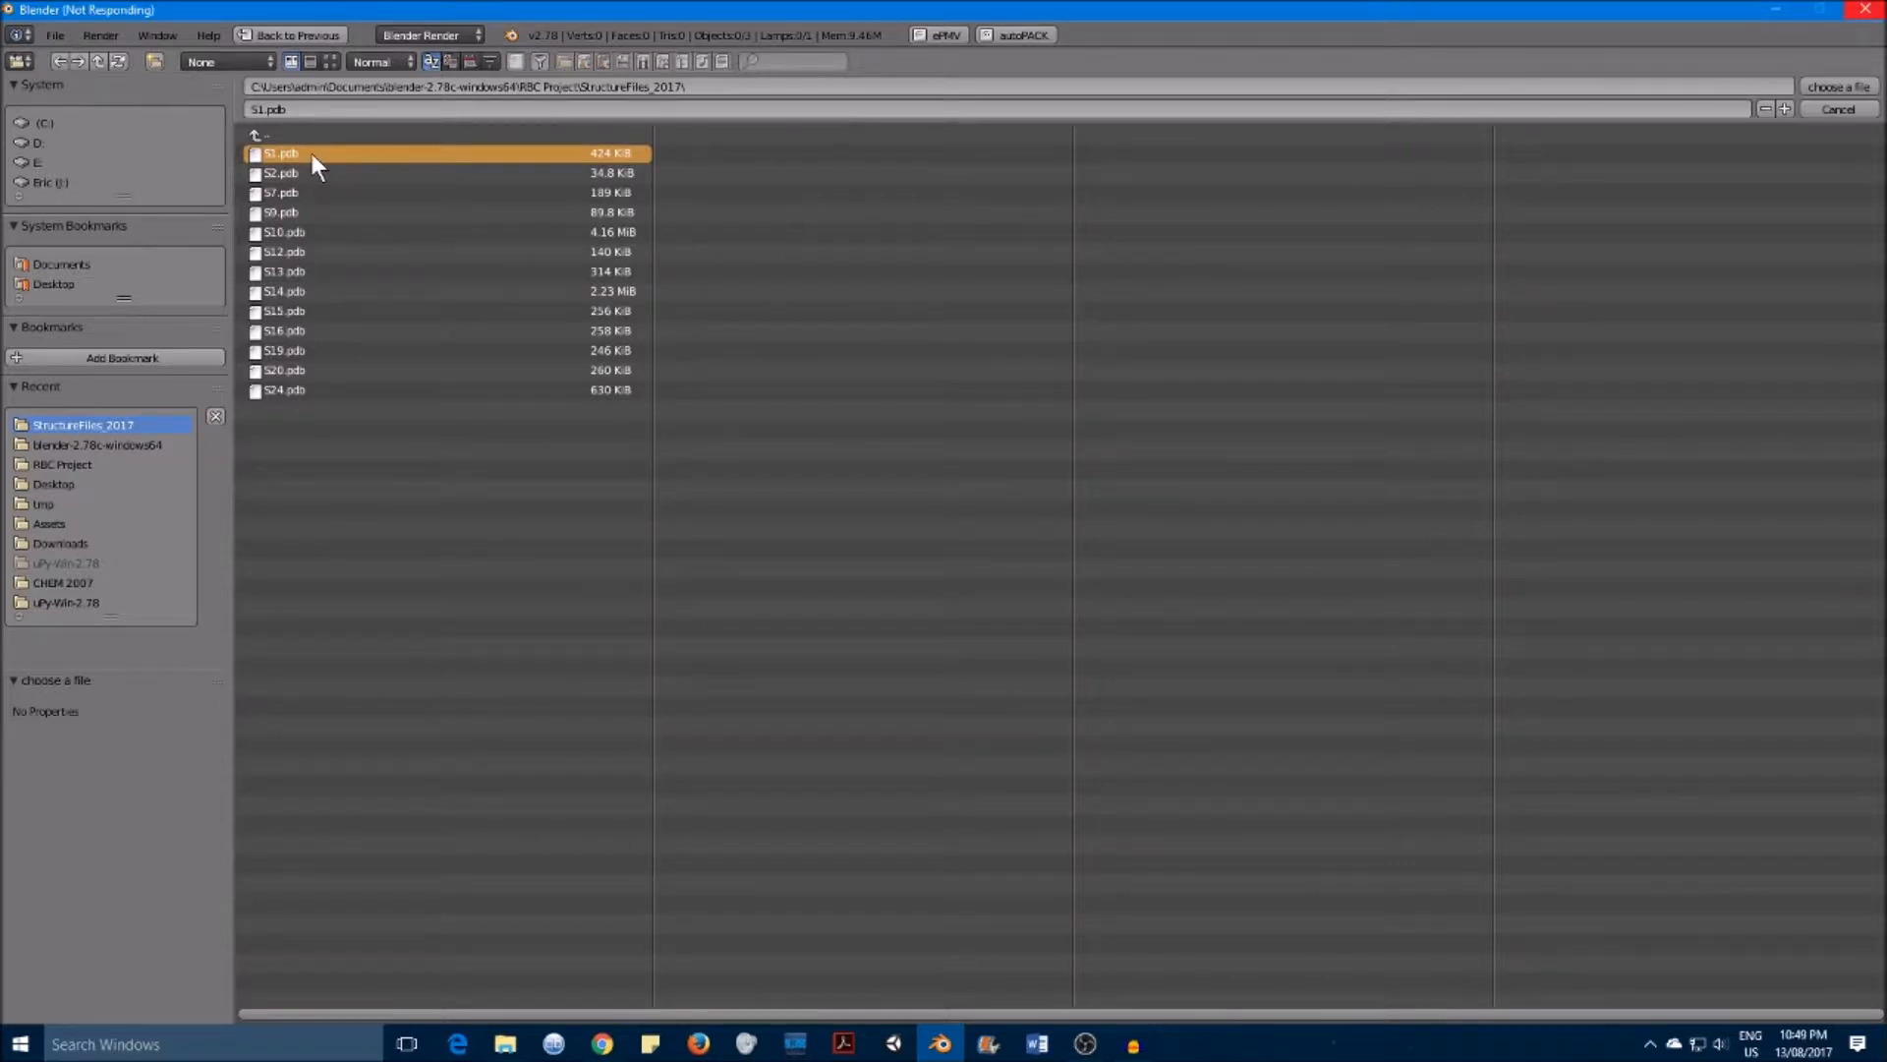
Step: Zoom around the loaded molecule and select its atom cloud to inspect the structure
scroll(1178, 362, down, 7)
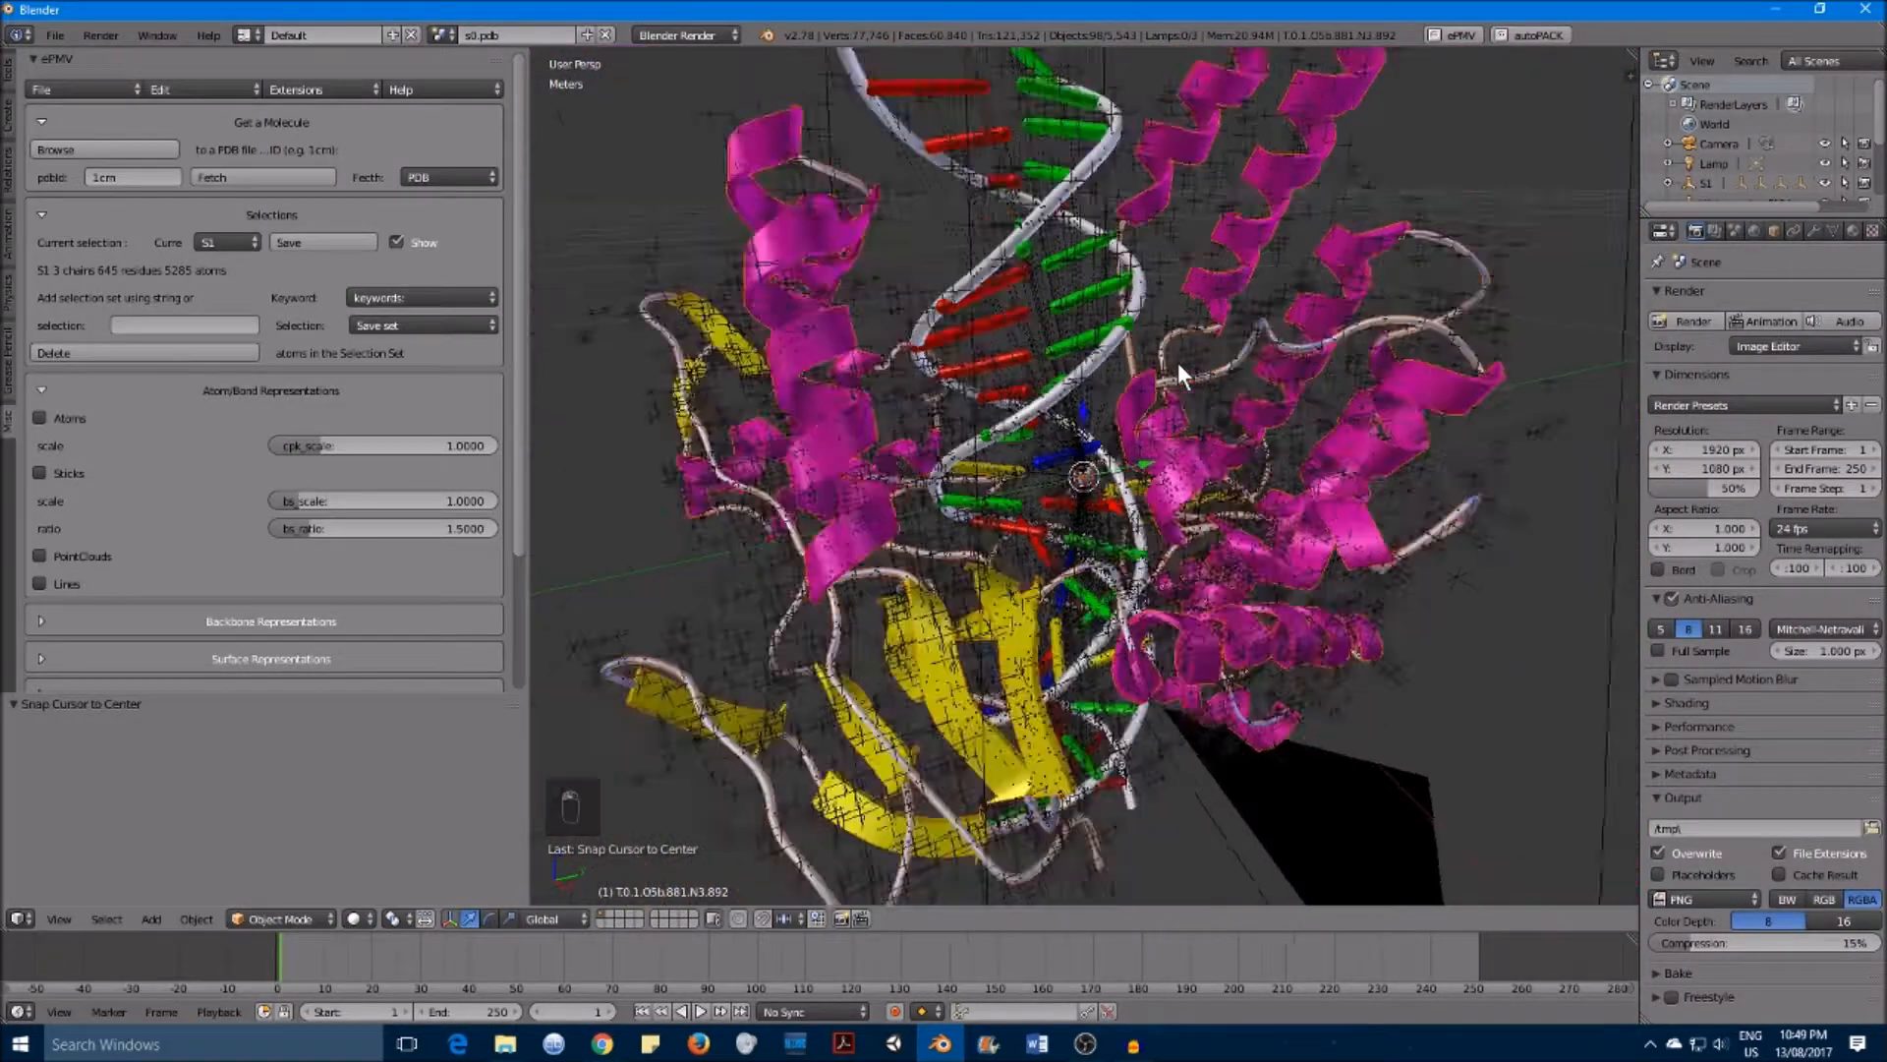
scroll(1177, 363, down, 3)
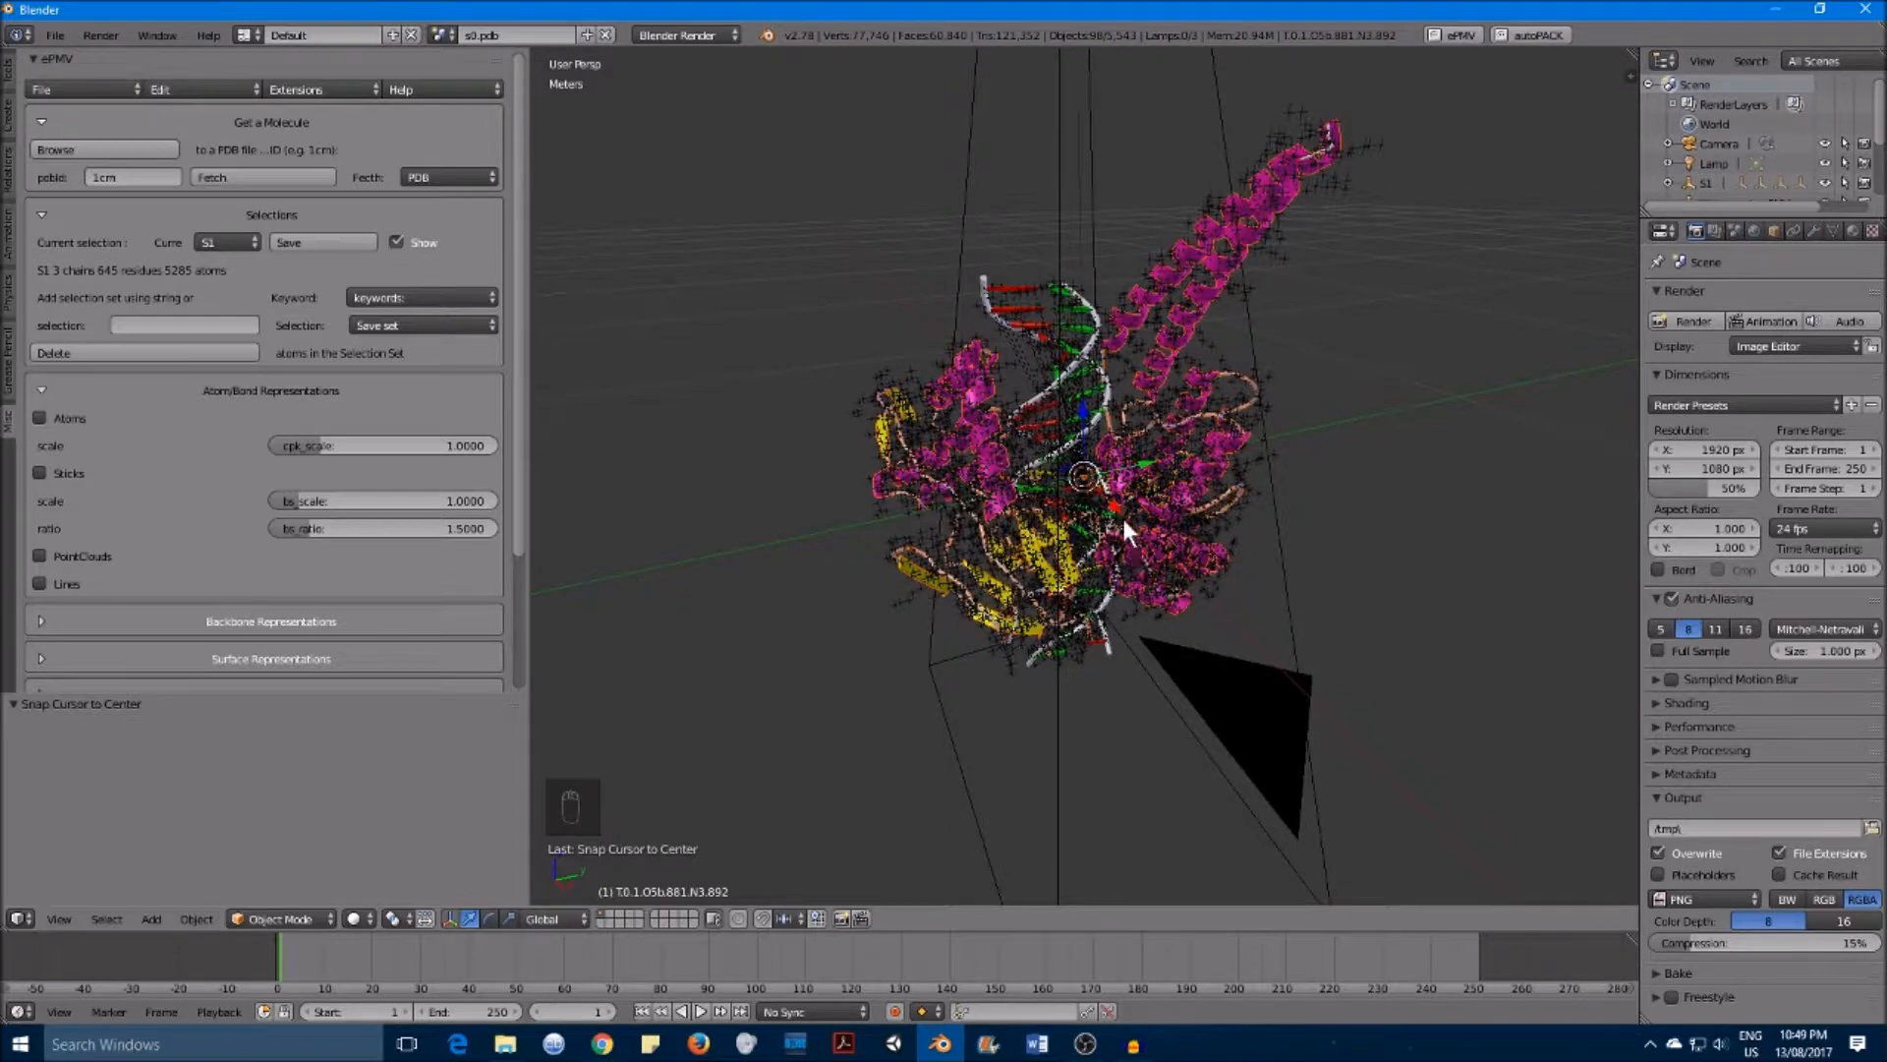
scroll(1122, 517, up, 5)
scroll(1099, 377, down, 4)
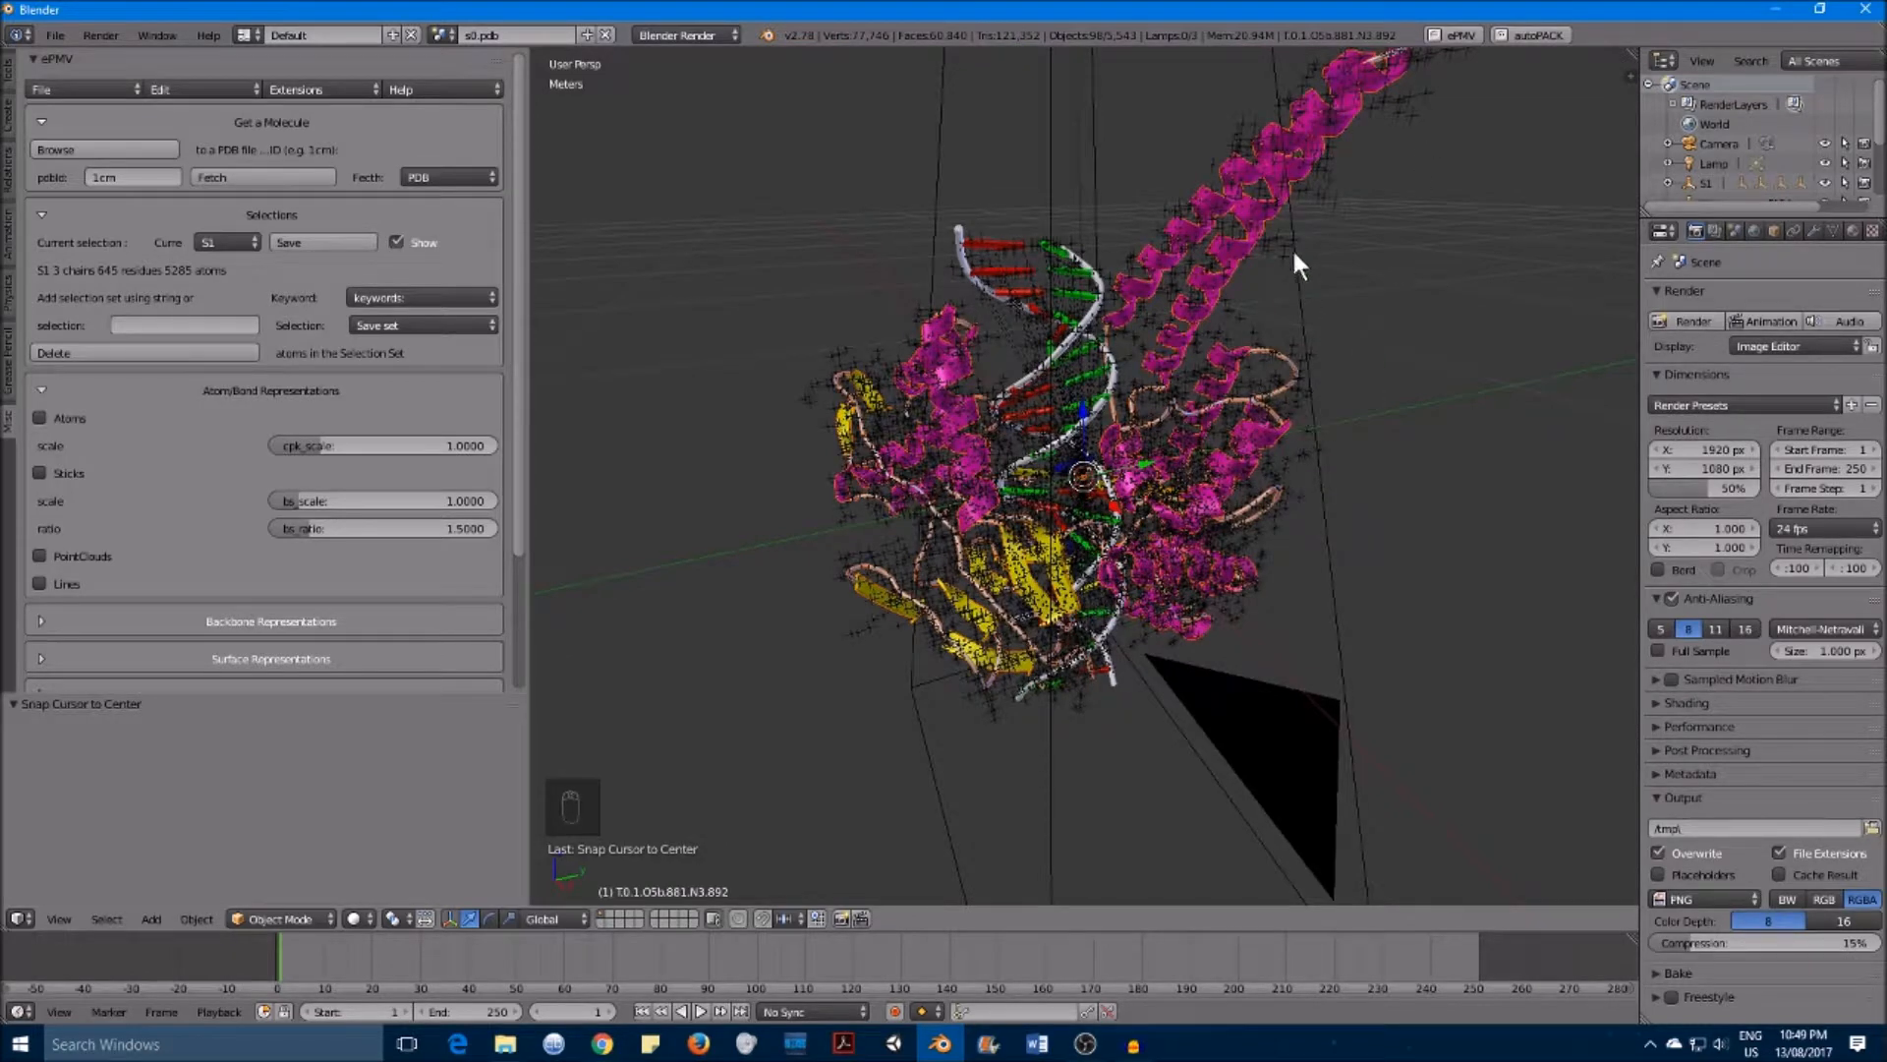
right_click(984, 293)
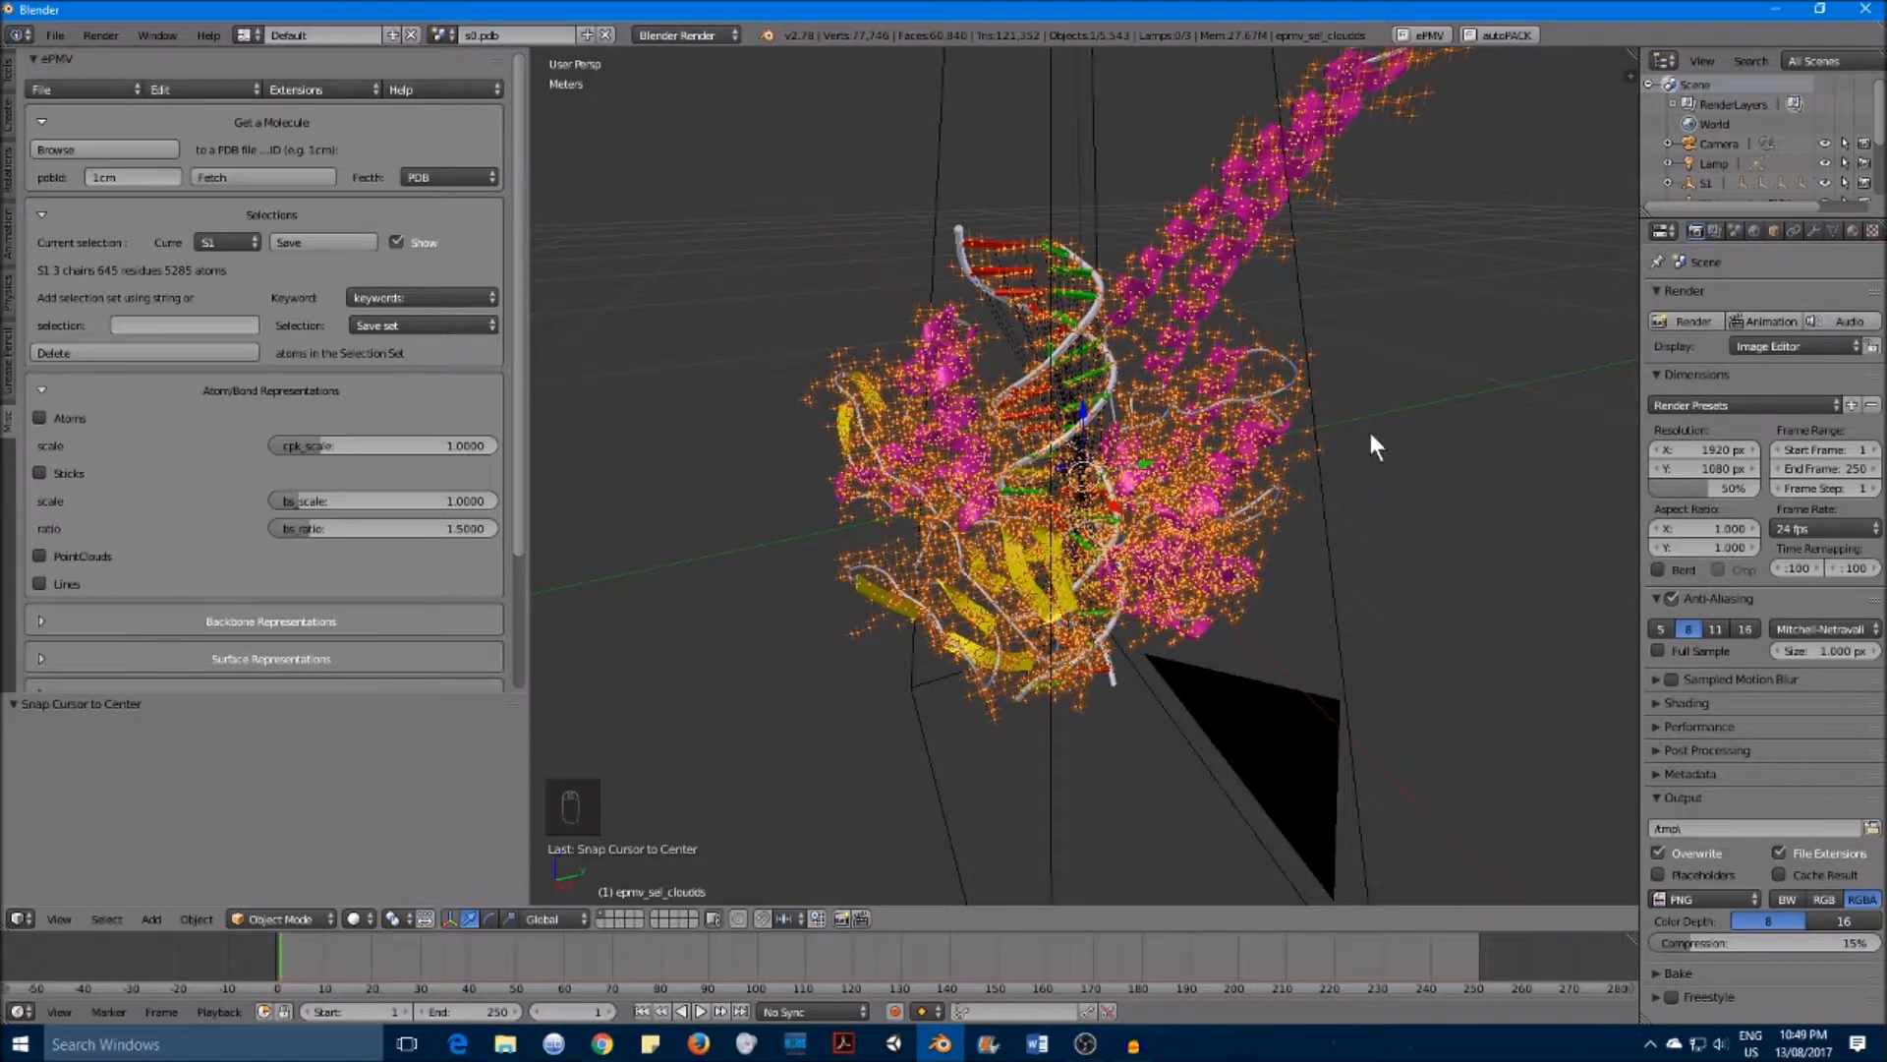
scroll(1369, 425, down, 3)
scroll(1357, 418, up, 2)
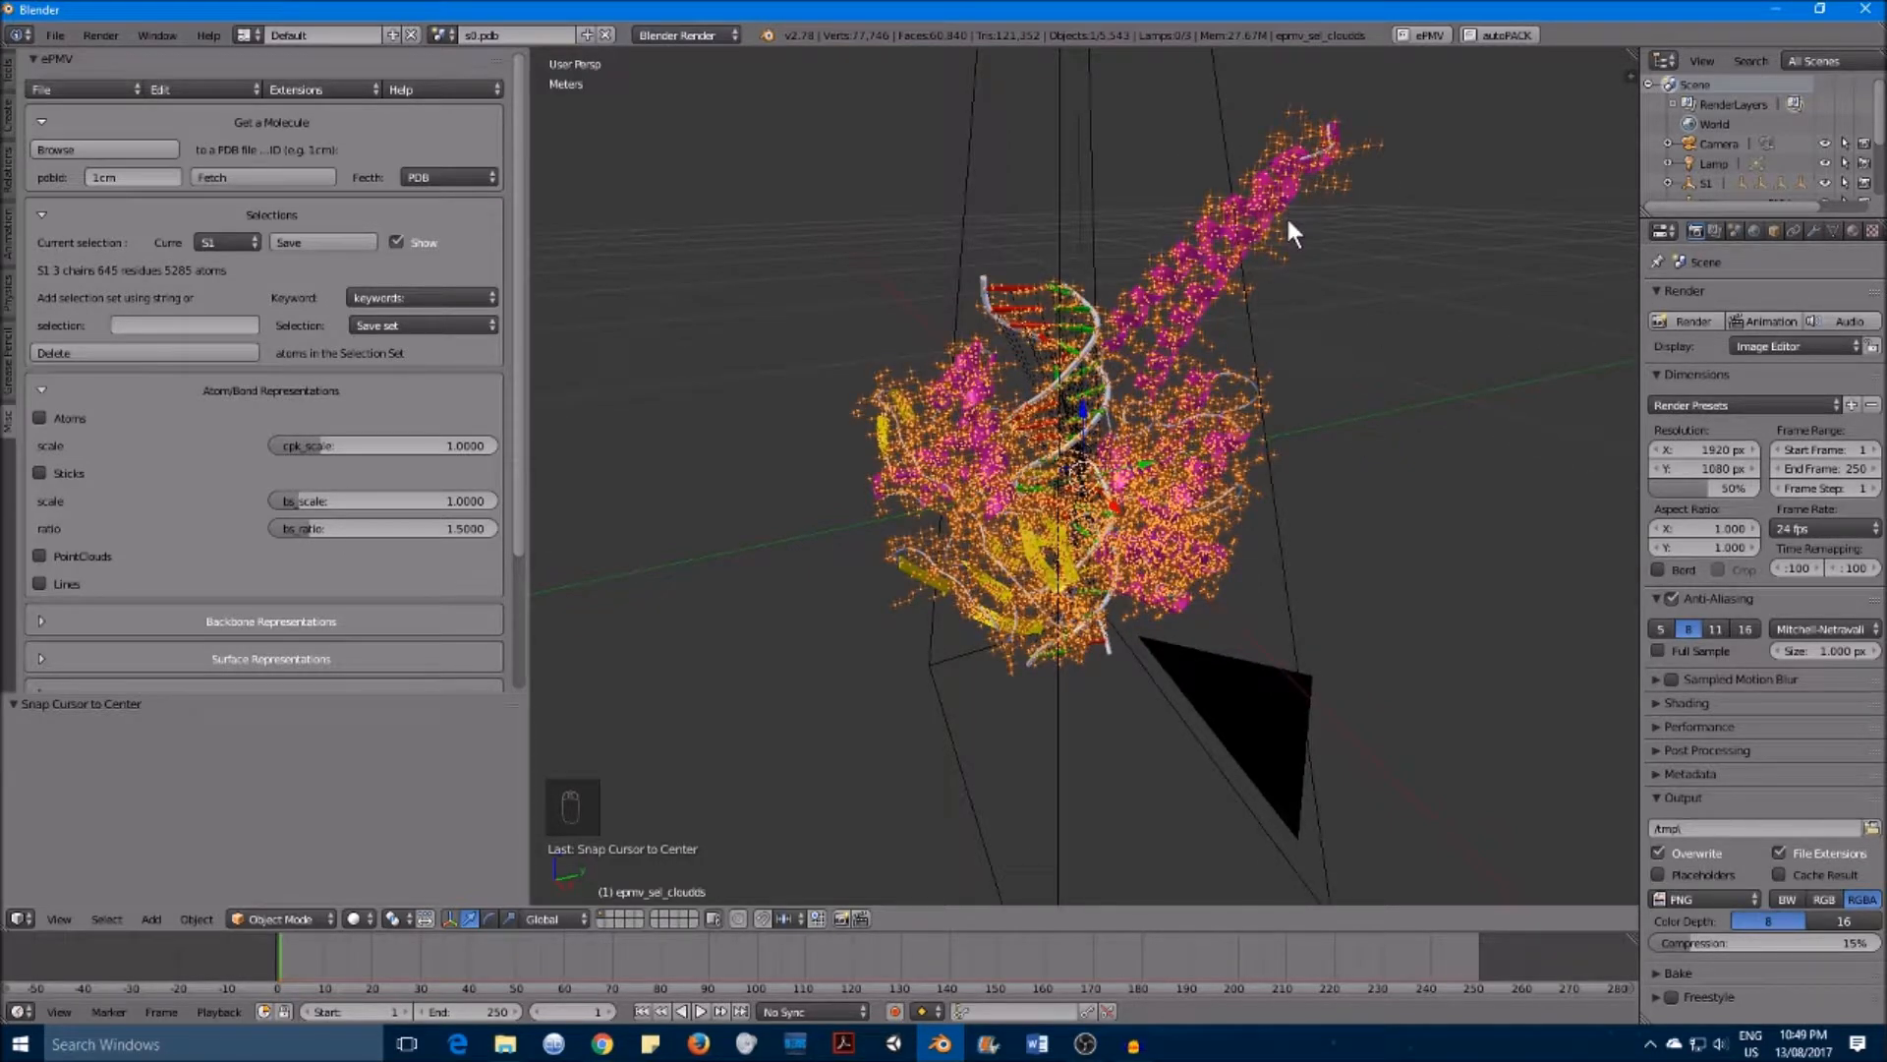
scroll(466, 373, down, 5)
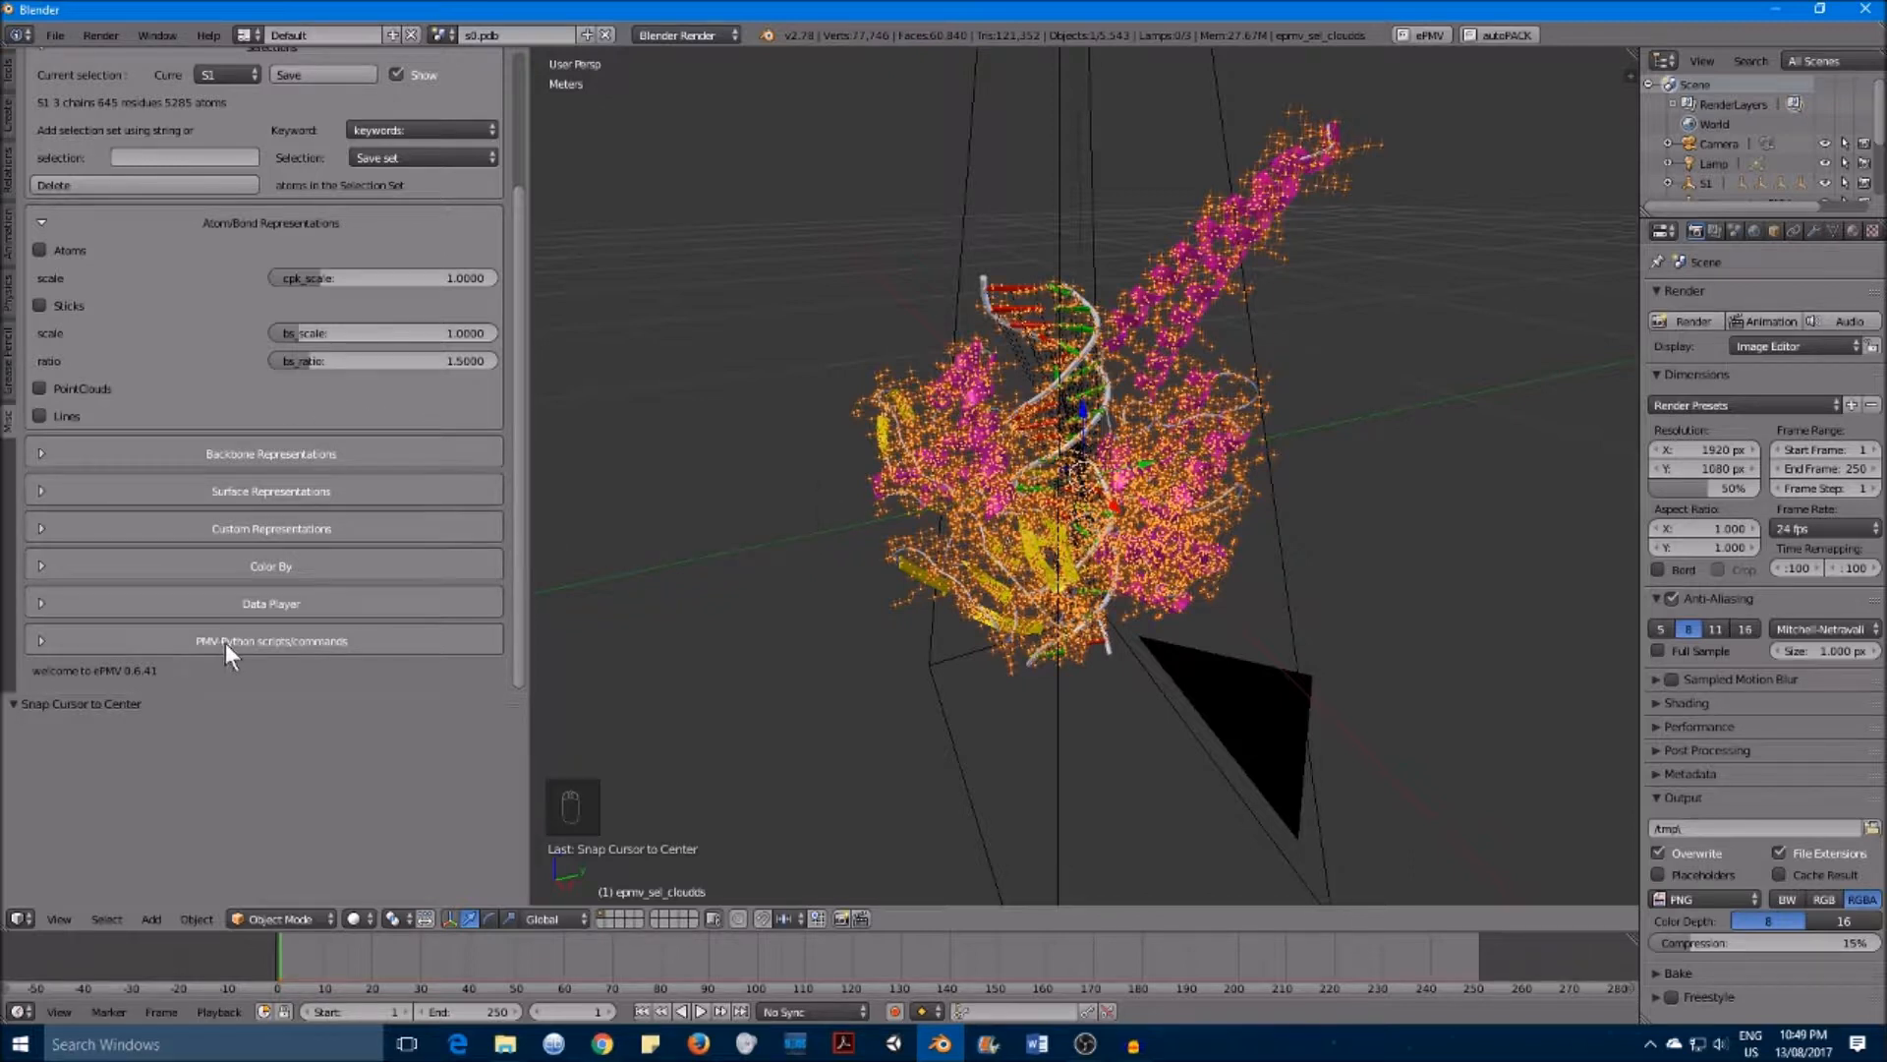
Step: Run the surface_per_chain script from the PMV Python scripts section to build a surface for each chain
click(372, 640)
scroll(422, 546, down, 2)
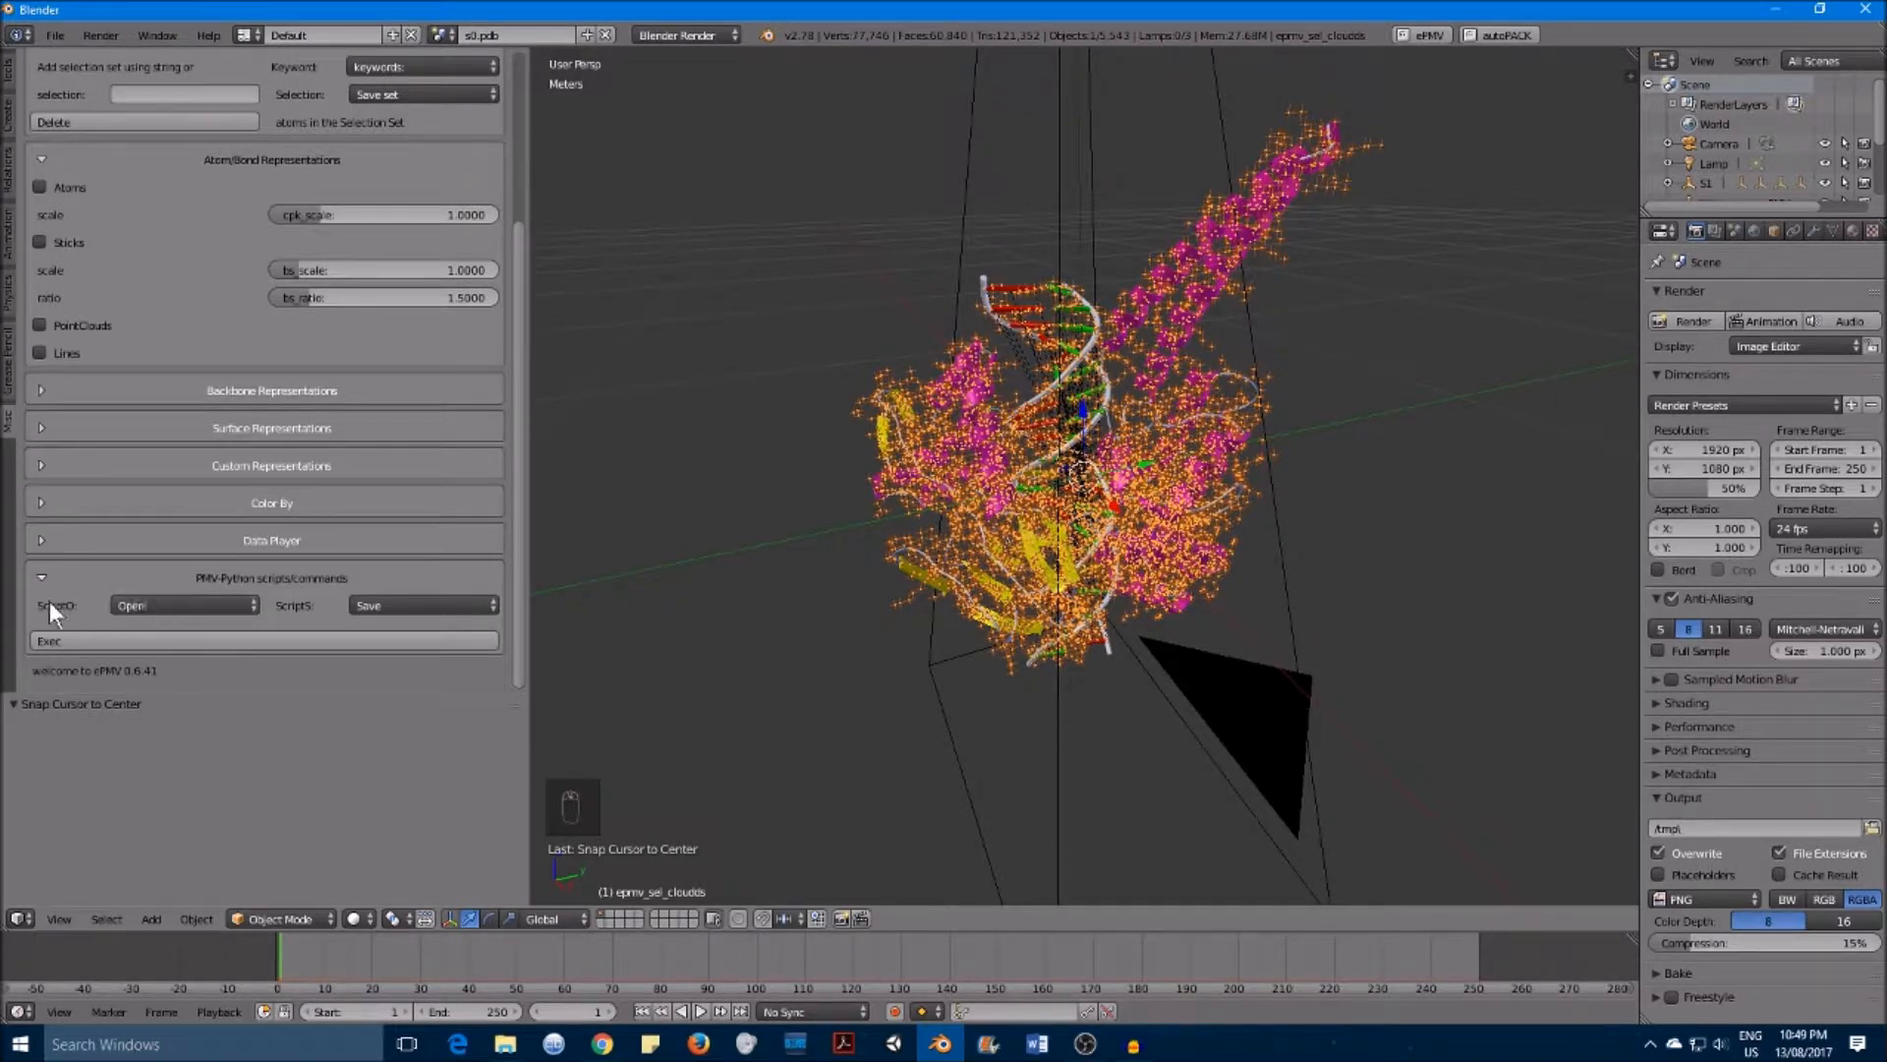
click(175, 605)
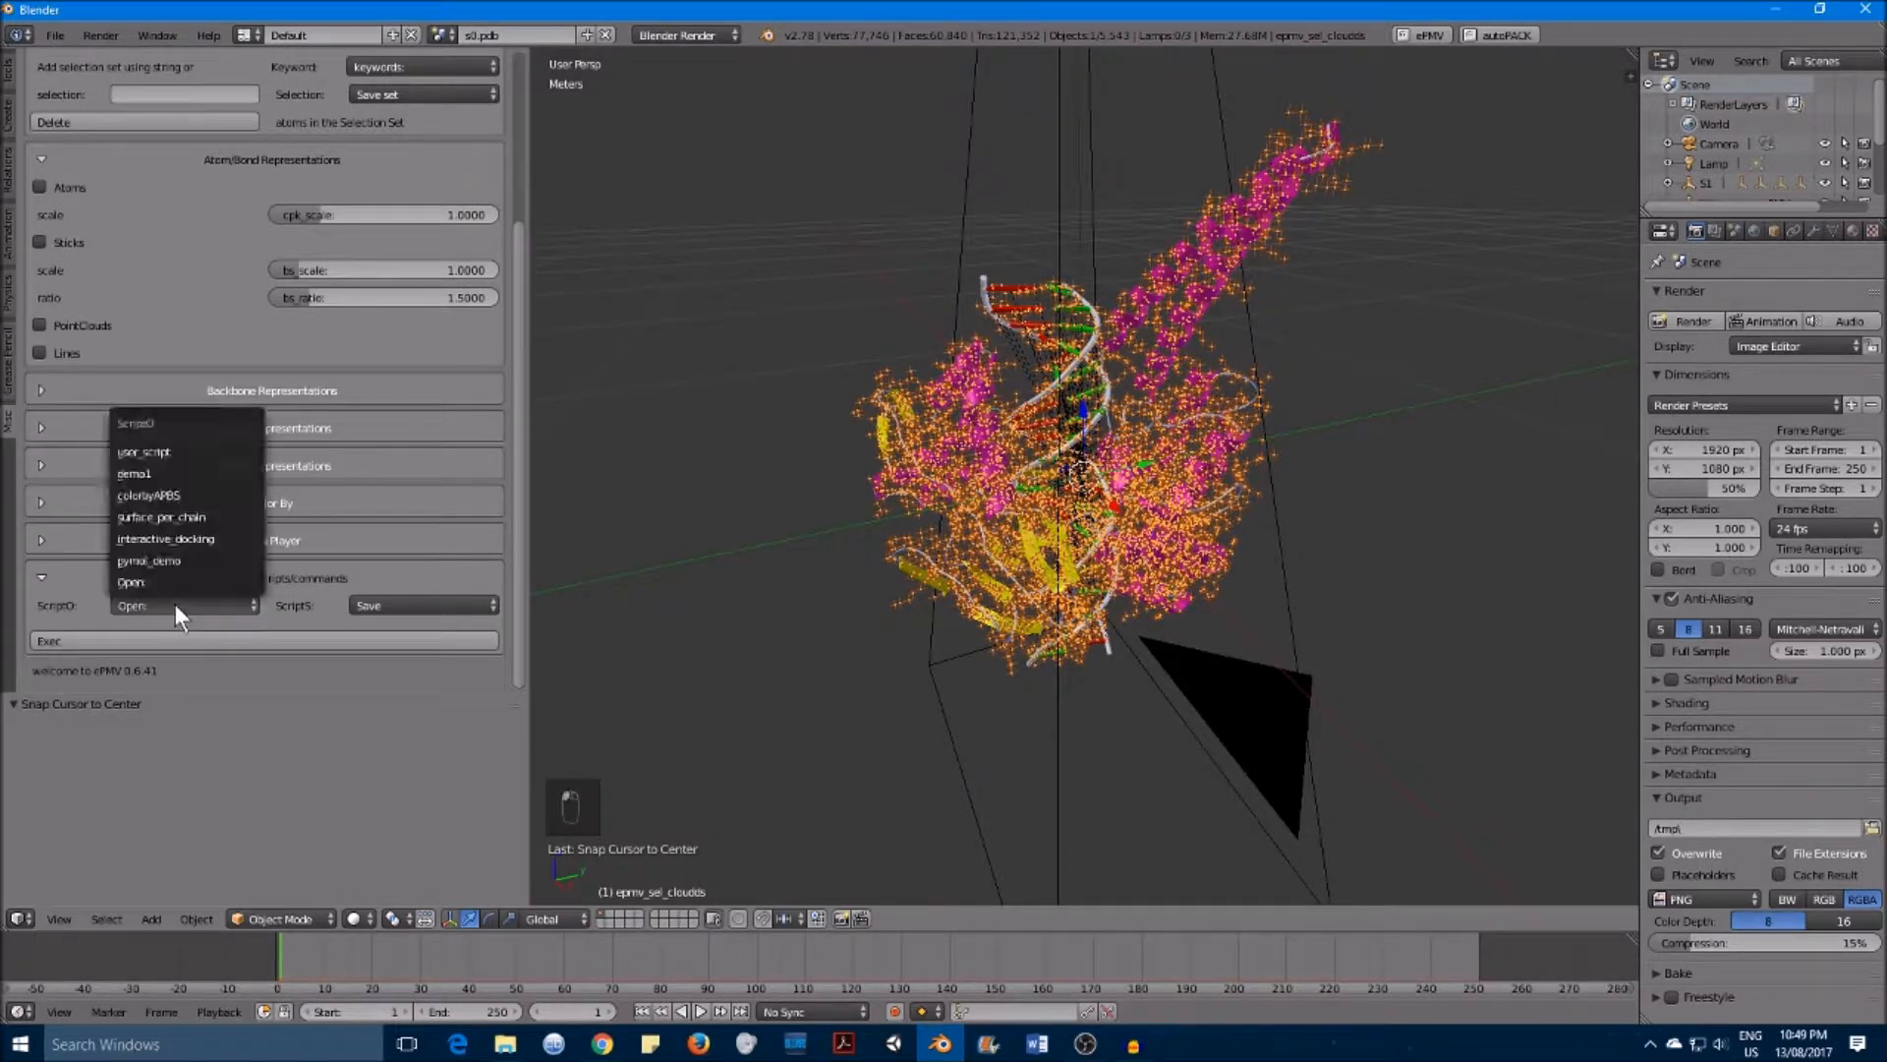
click(196, 517)
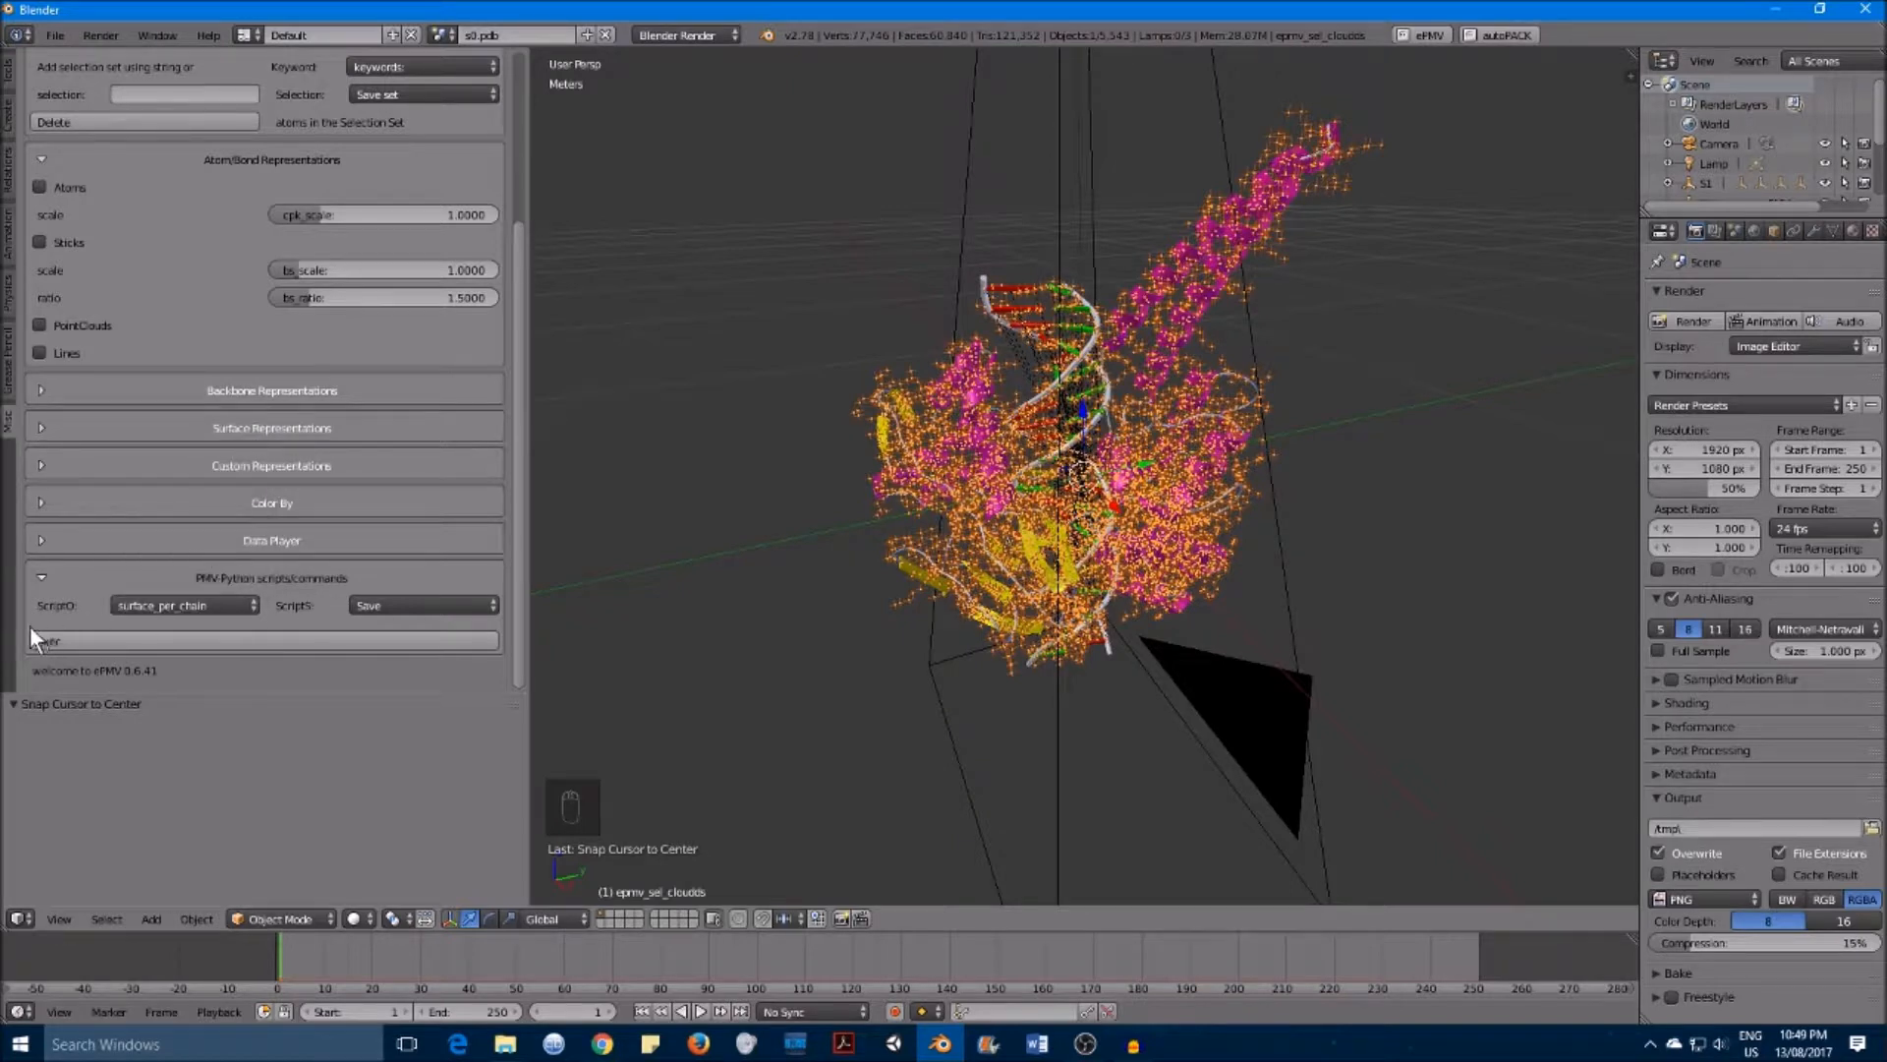
click(64, 639)
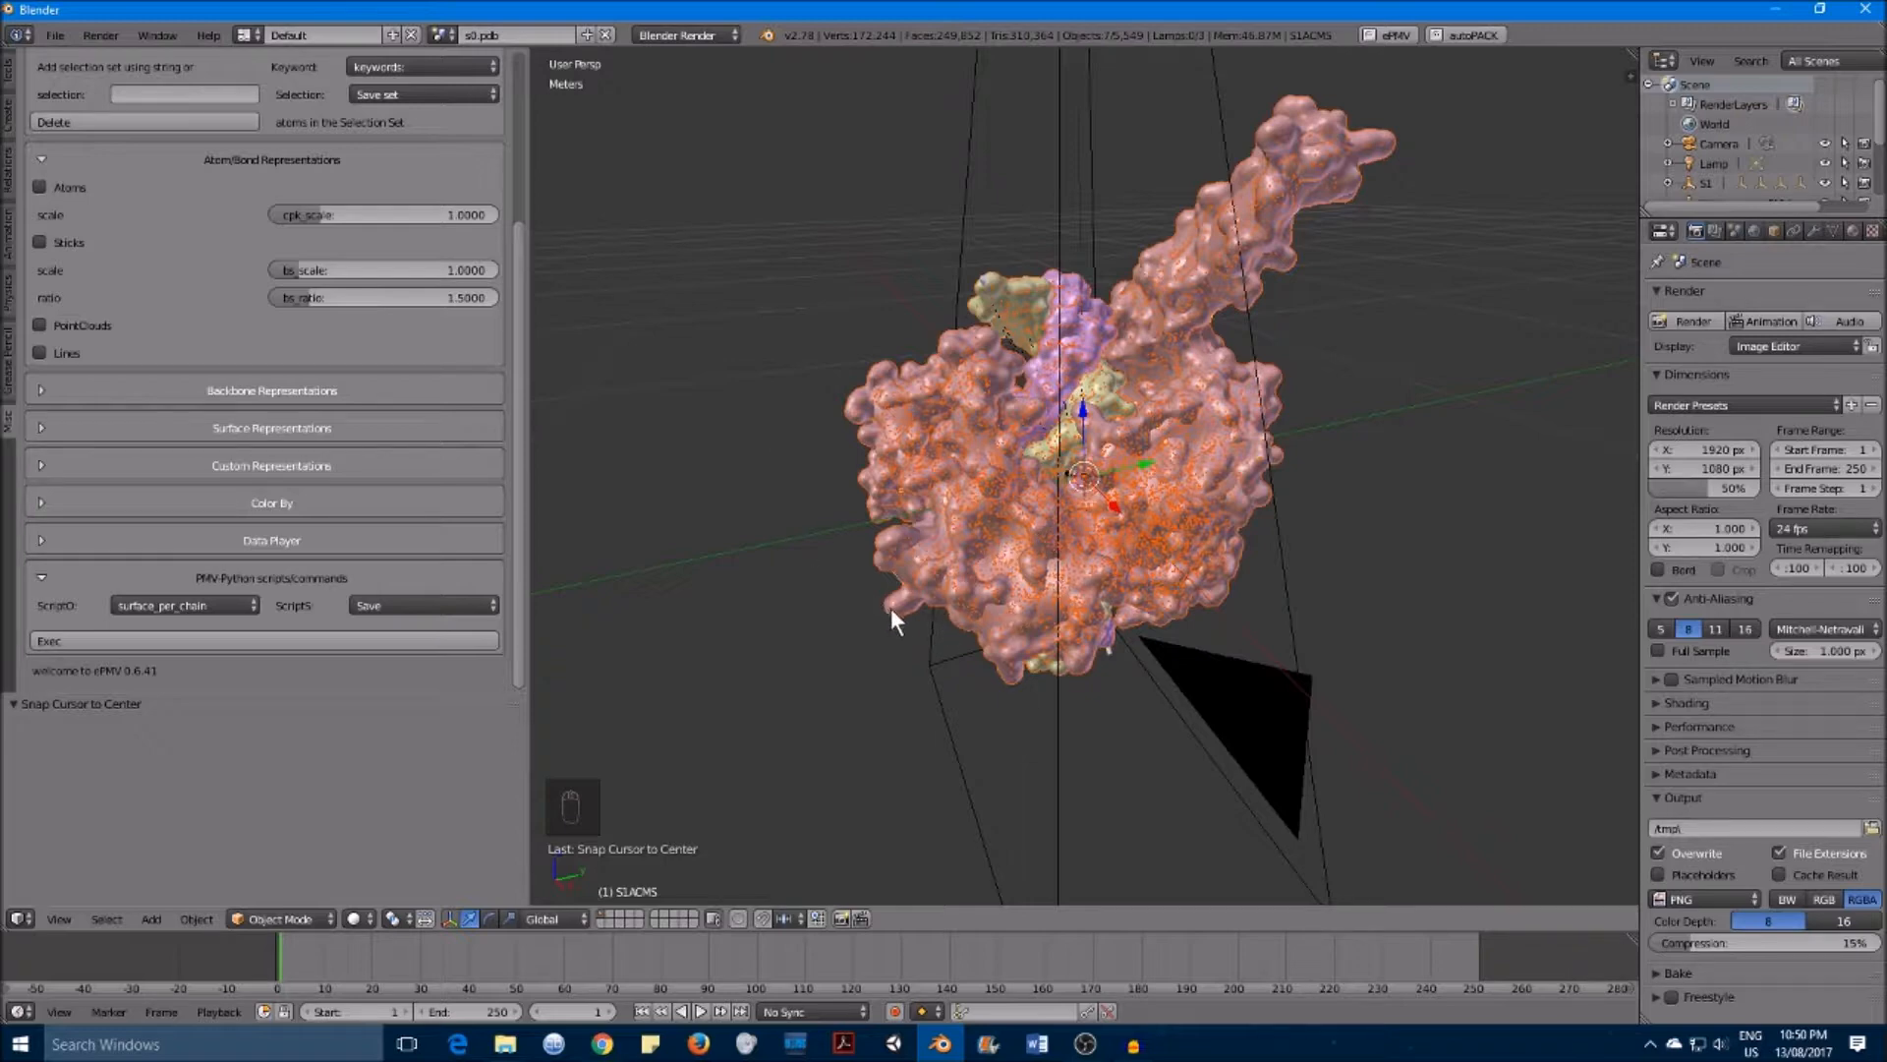
Step: Select the individual chain surfaces in turn and adjust the view to examine them
right_click(956, 650)
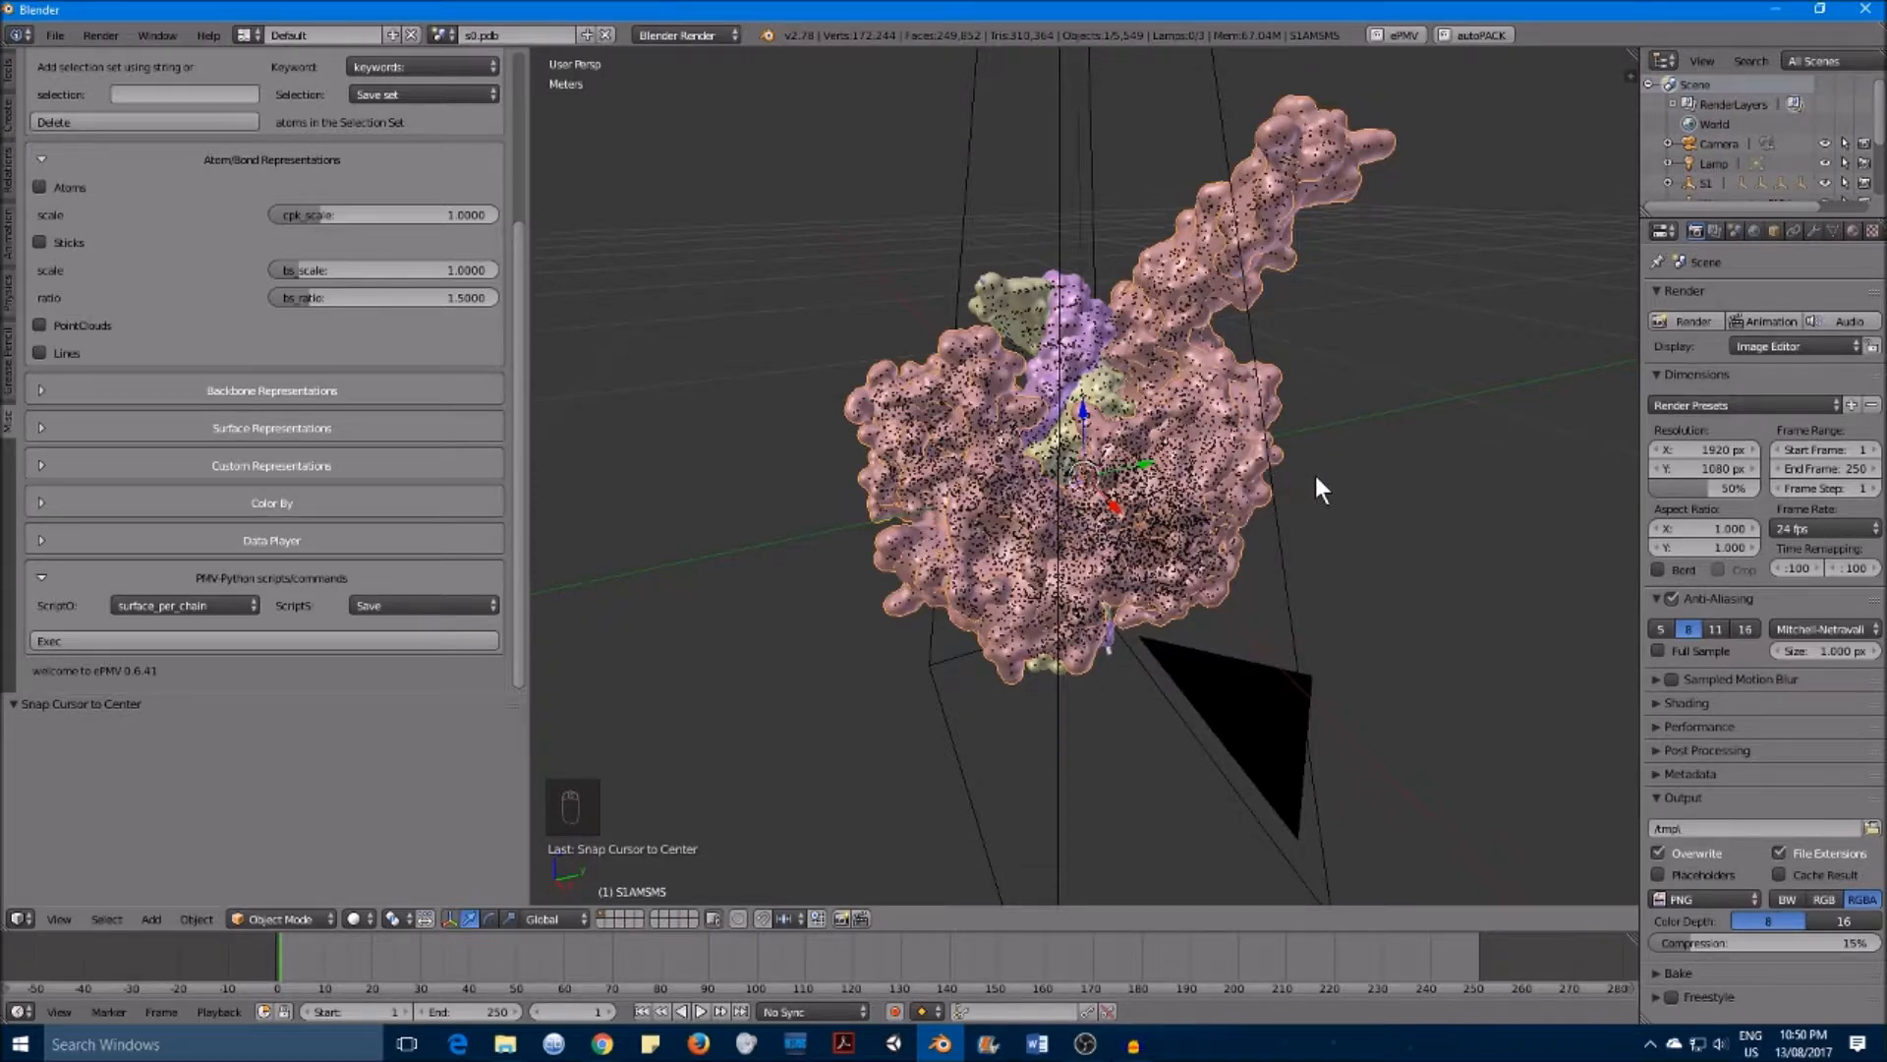
scroll(1315, 476, down, 1)
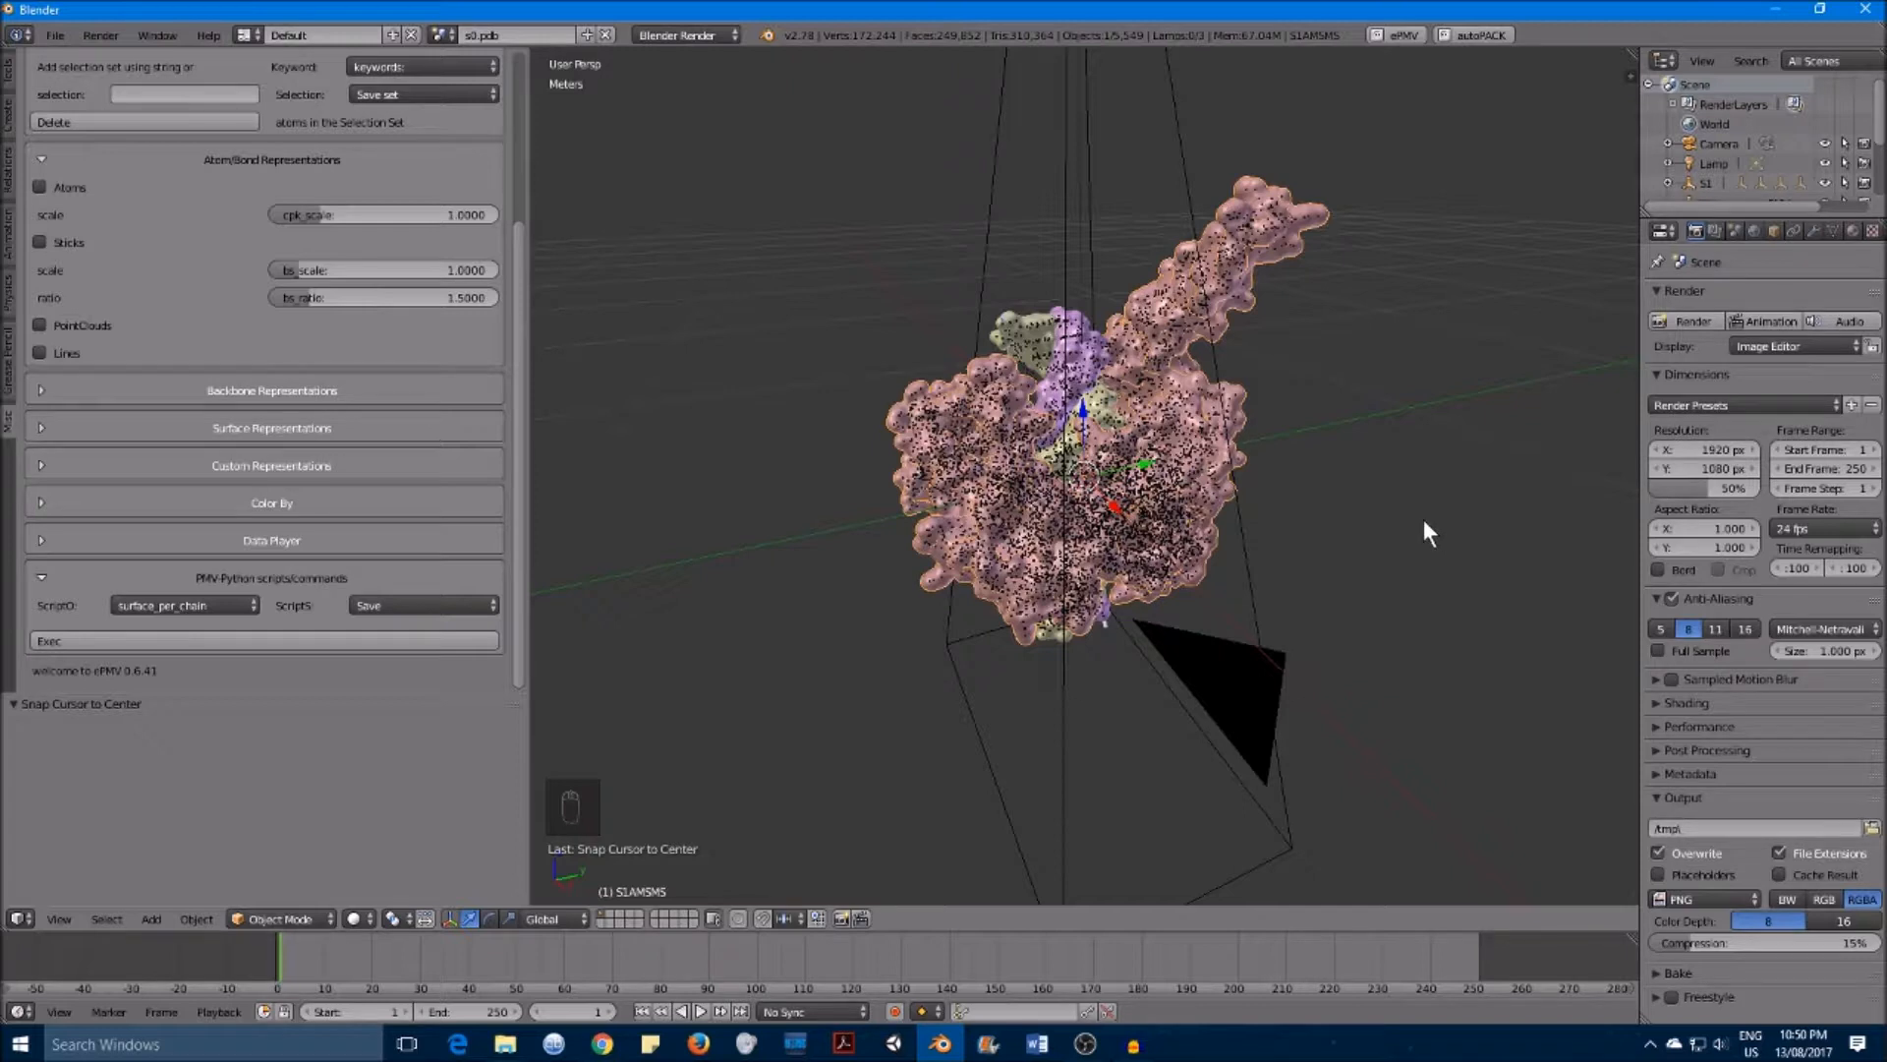
right_click(959, 526)
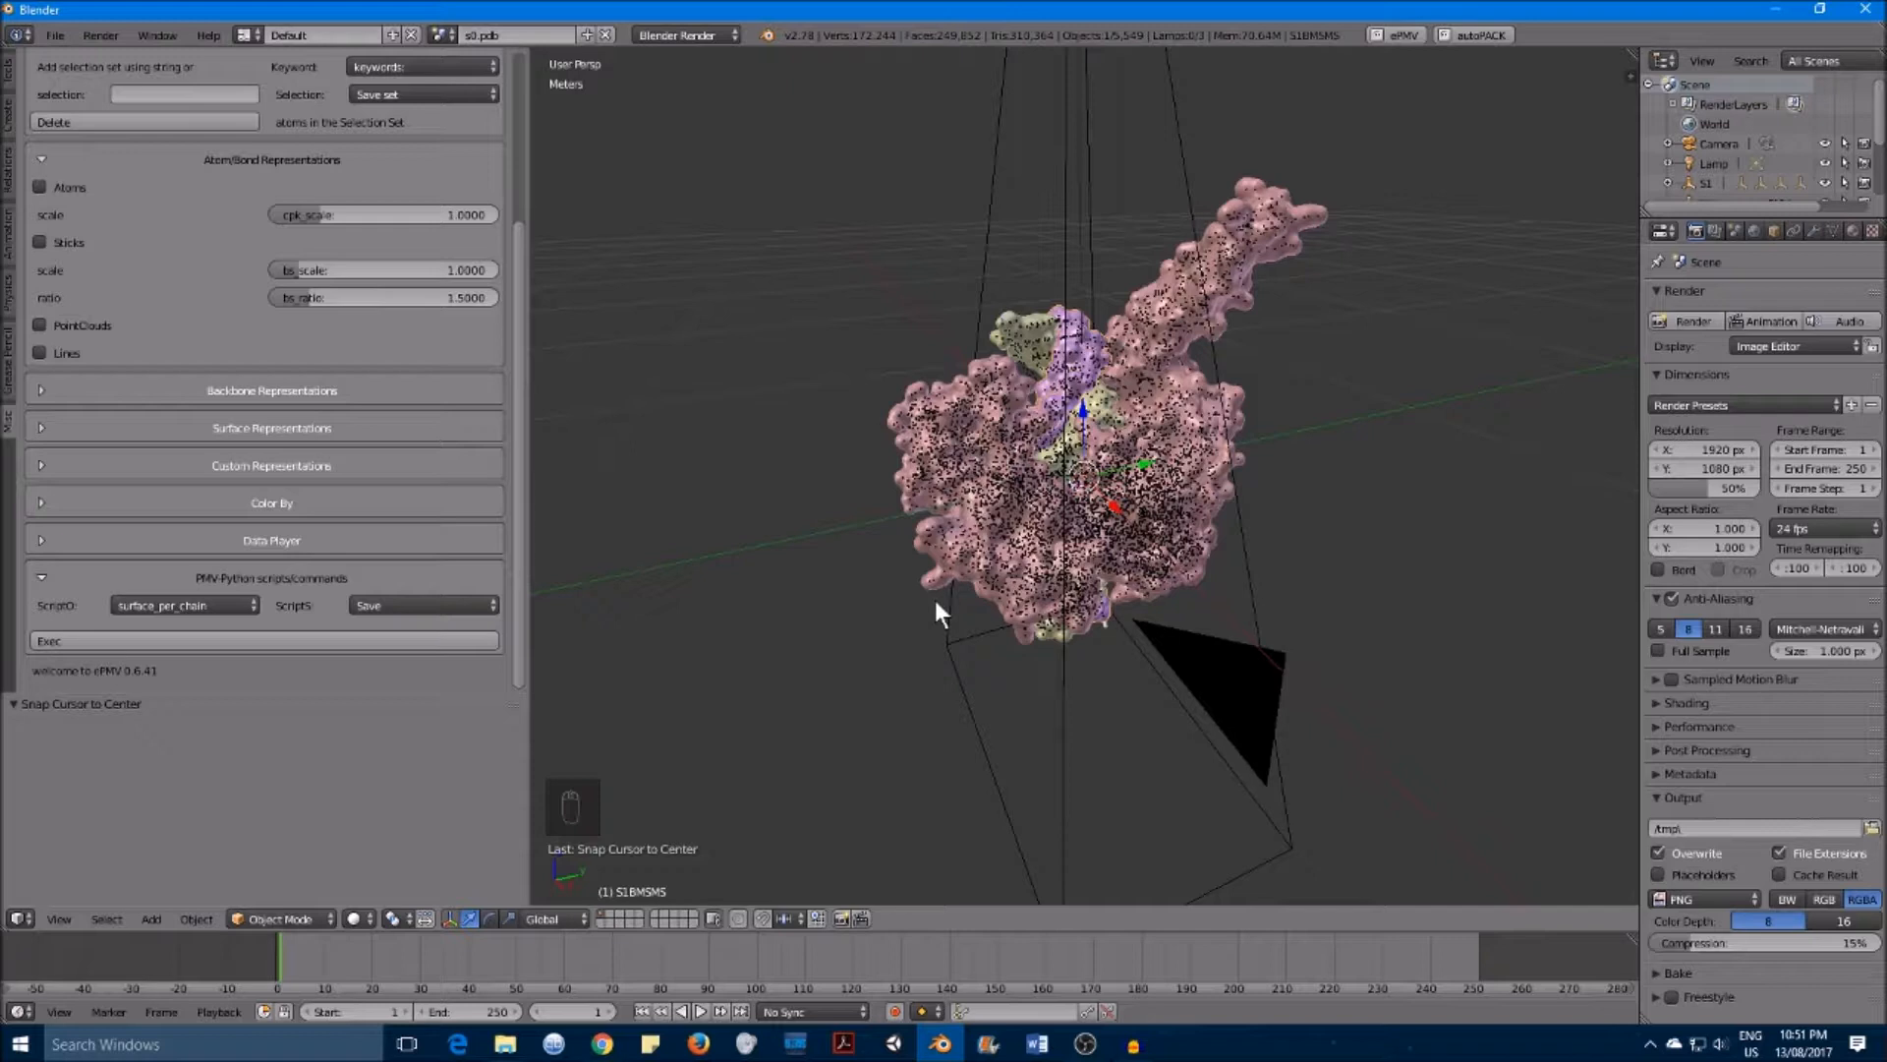
scroll(934, 600, up, 1)
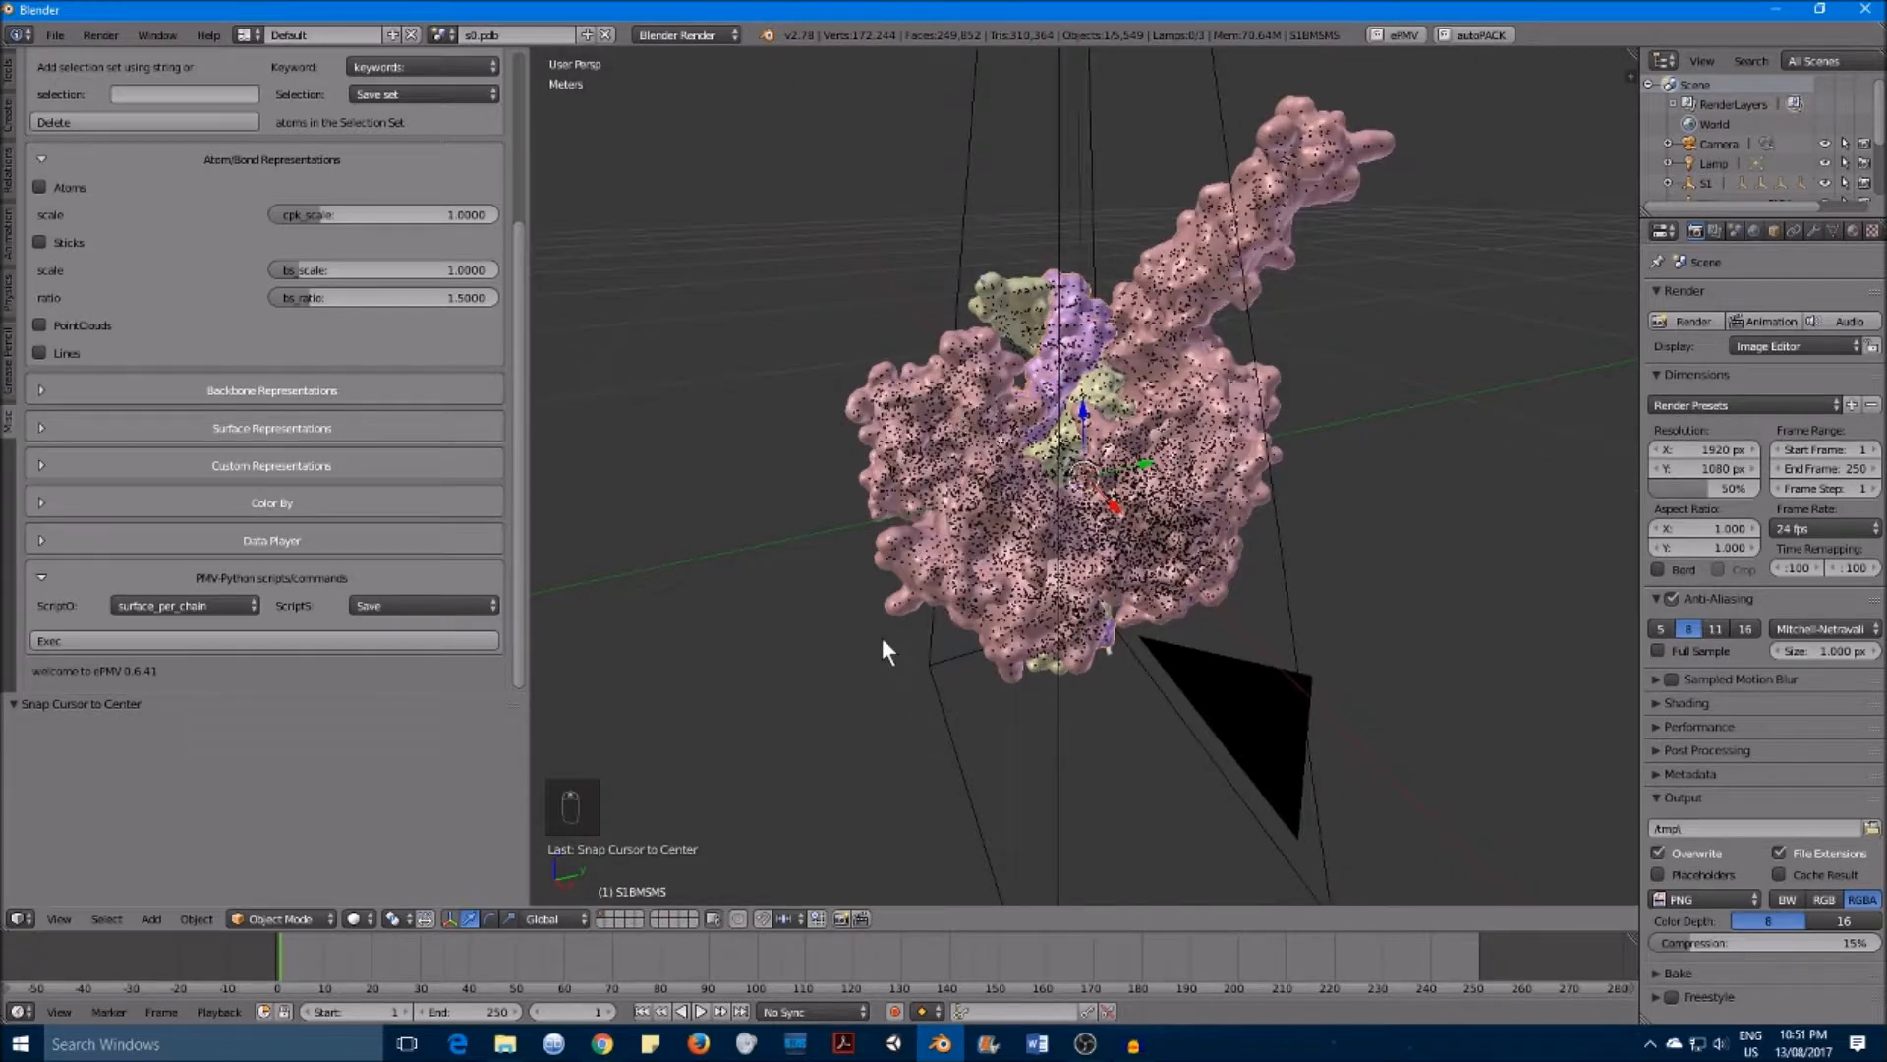
right_click(898, 613)
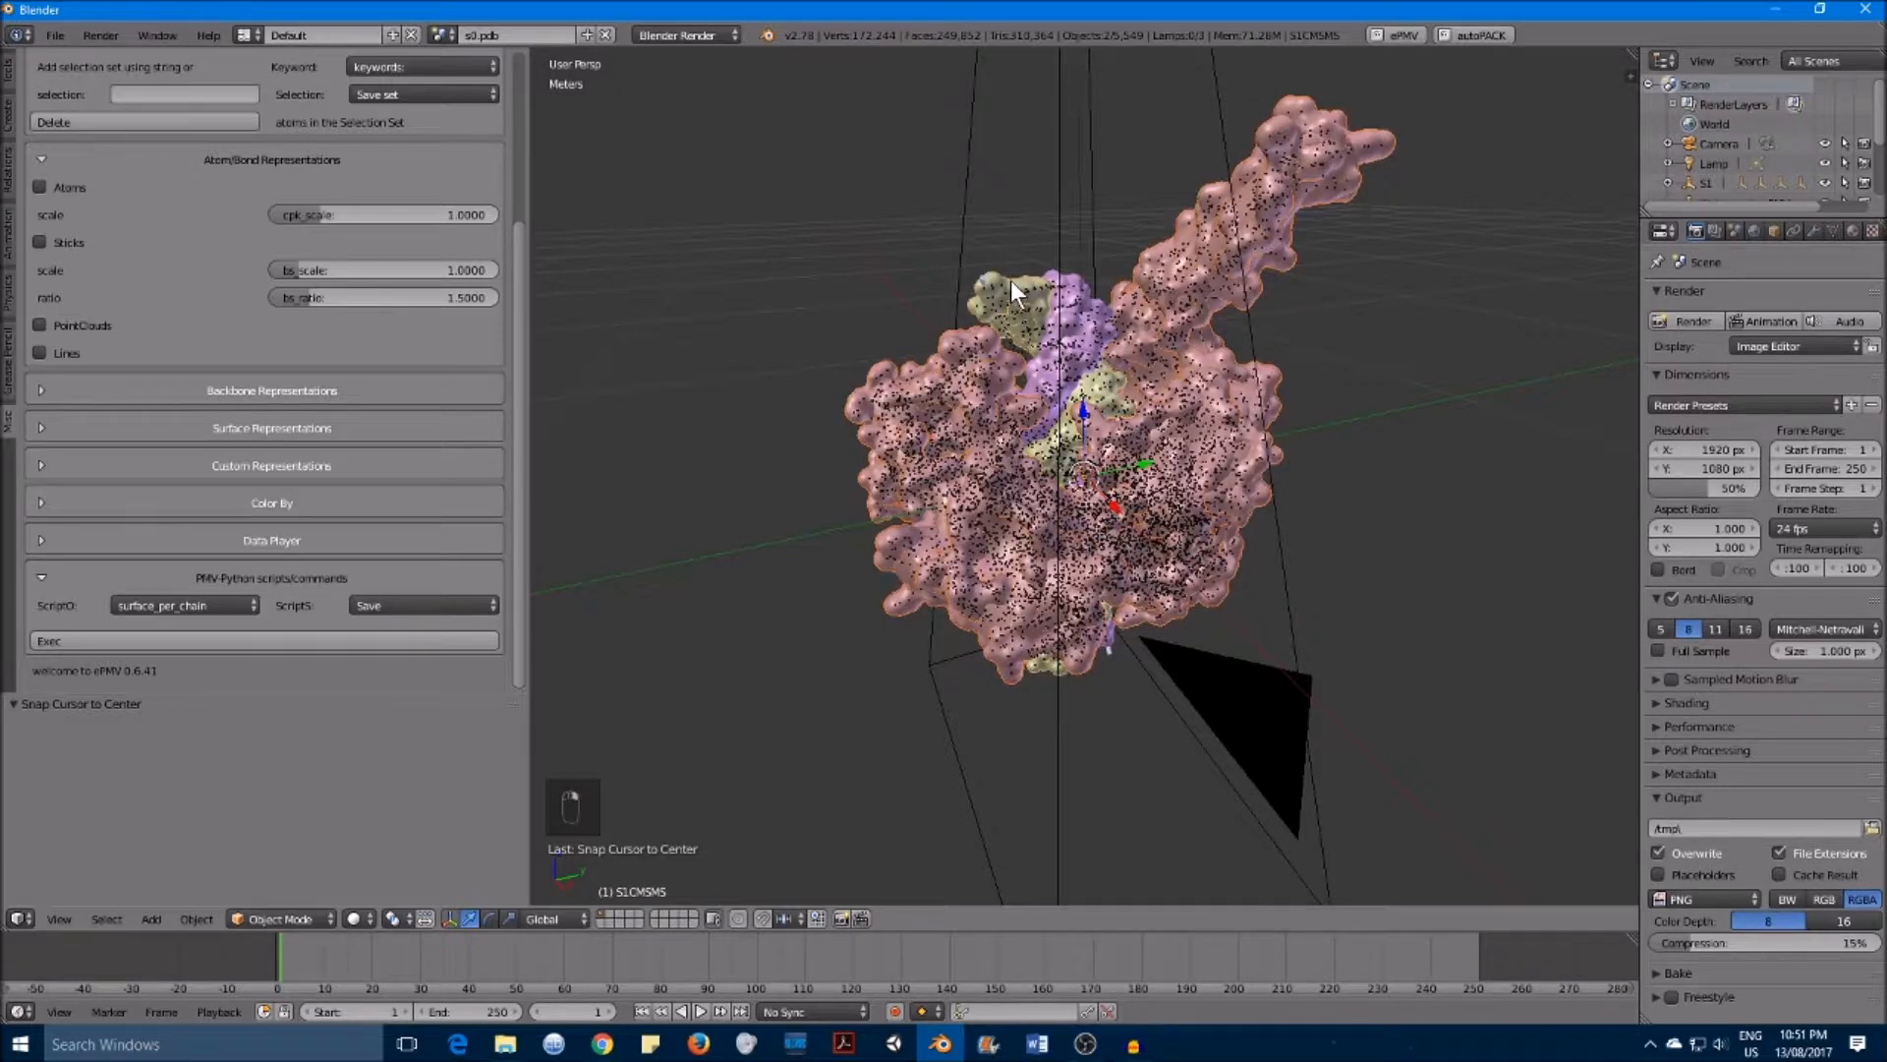
shift+right_click(1062, 292)
shift+right_click(1060, 292)
shift+right_click(1079, 306)
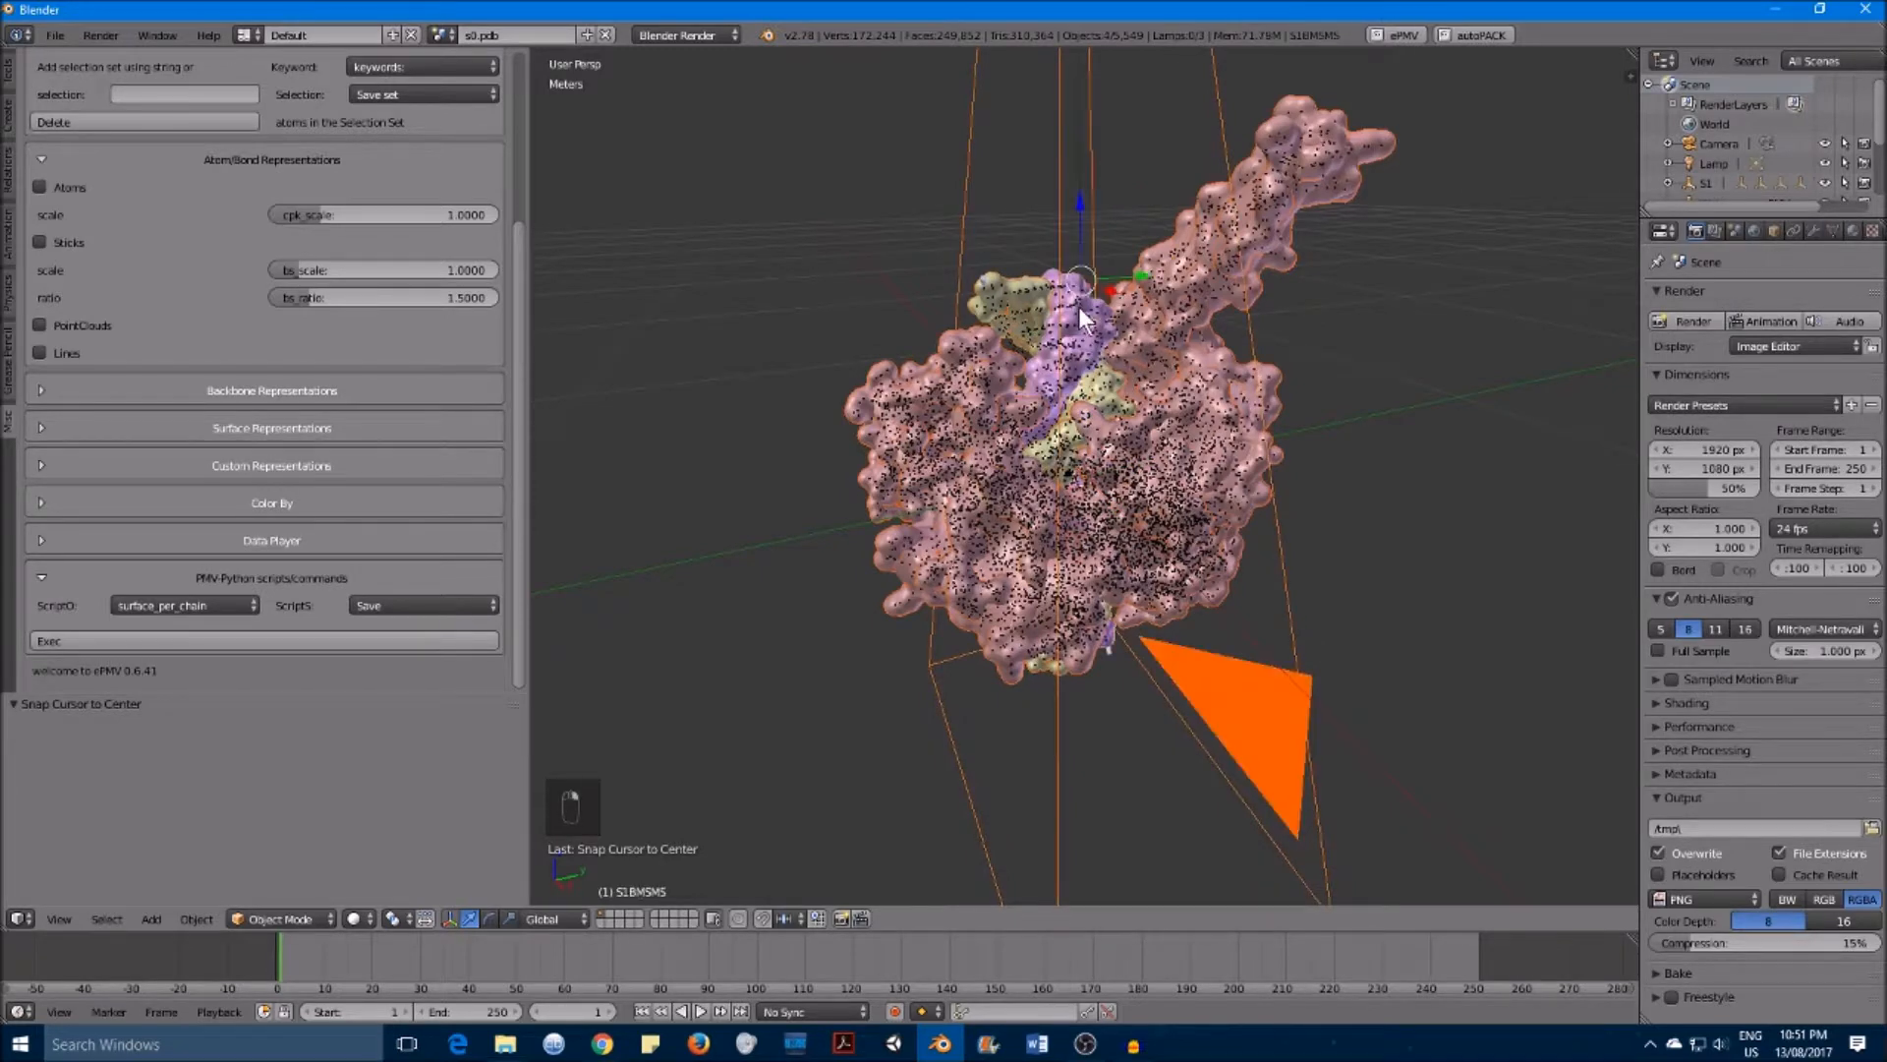
shift+middle_drag(1099, 323, 1131, 368)
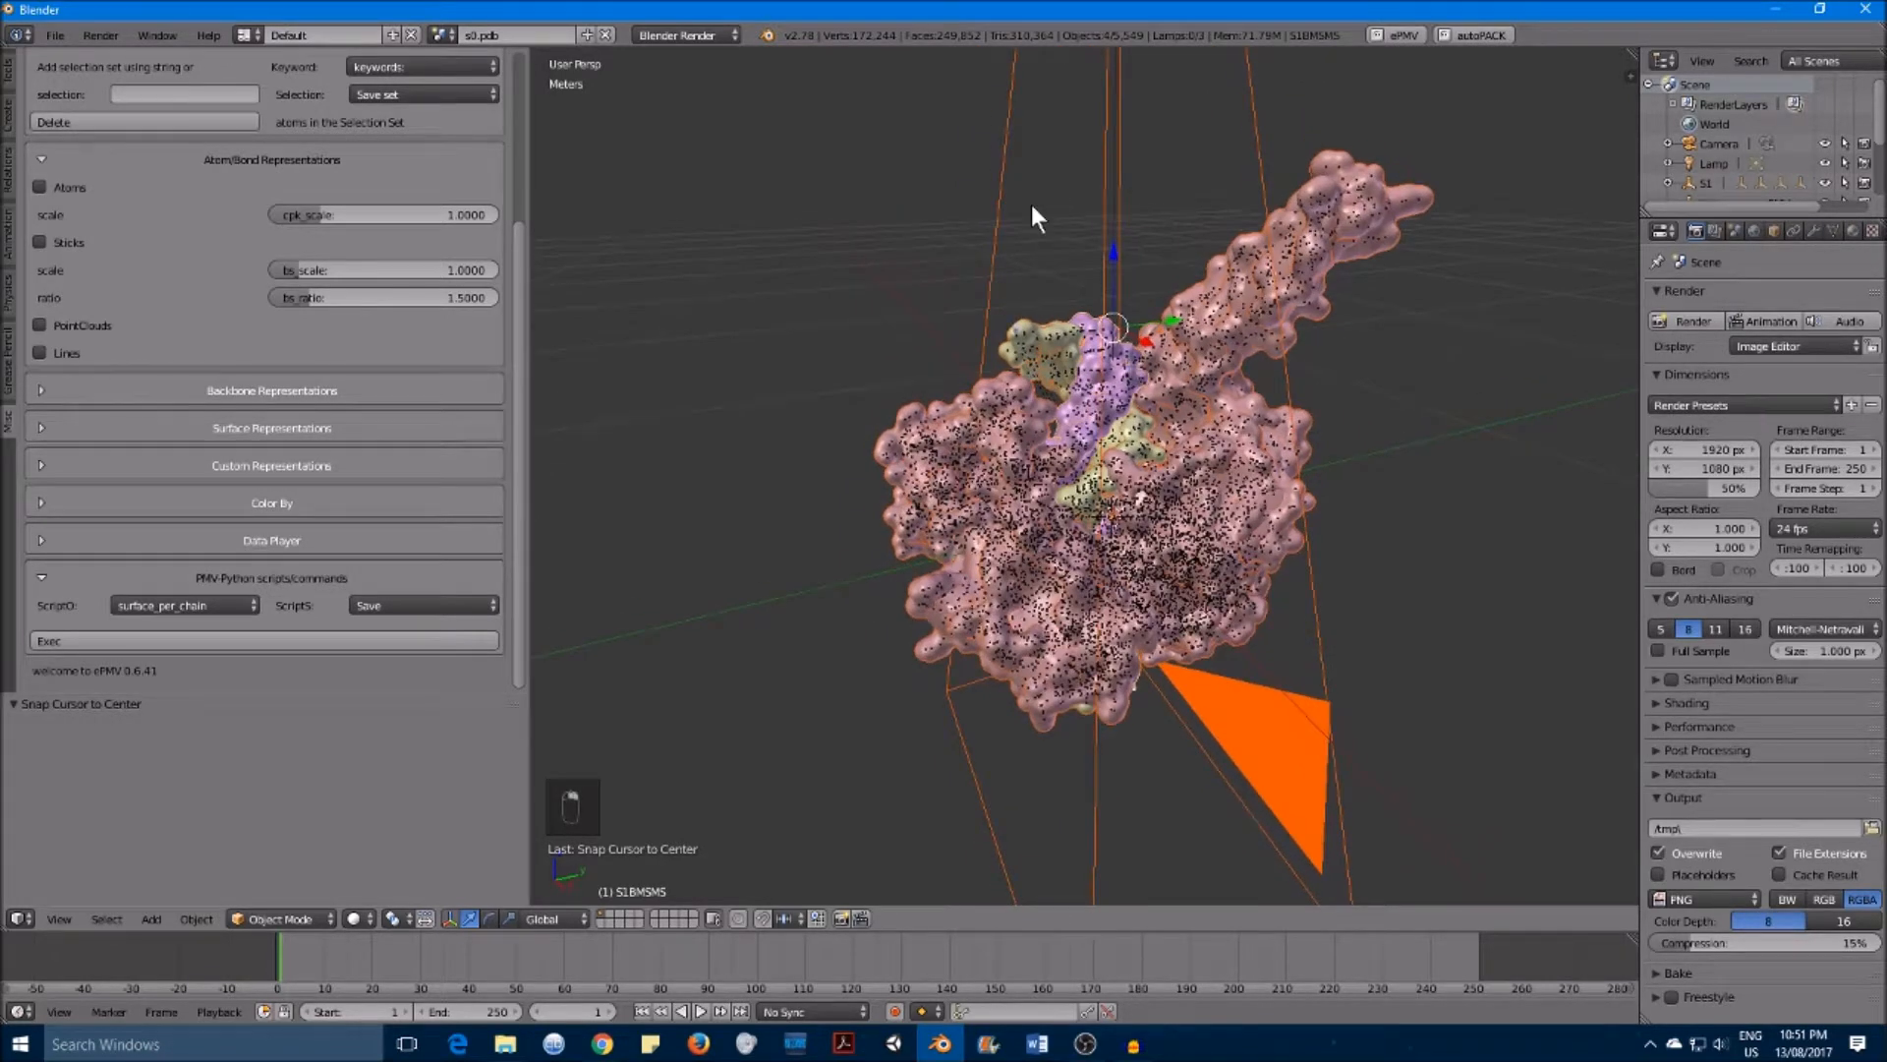
right_click(948, 435)
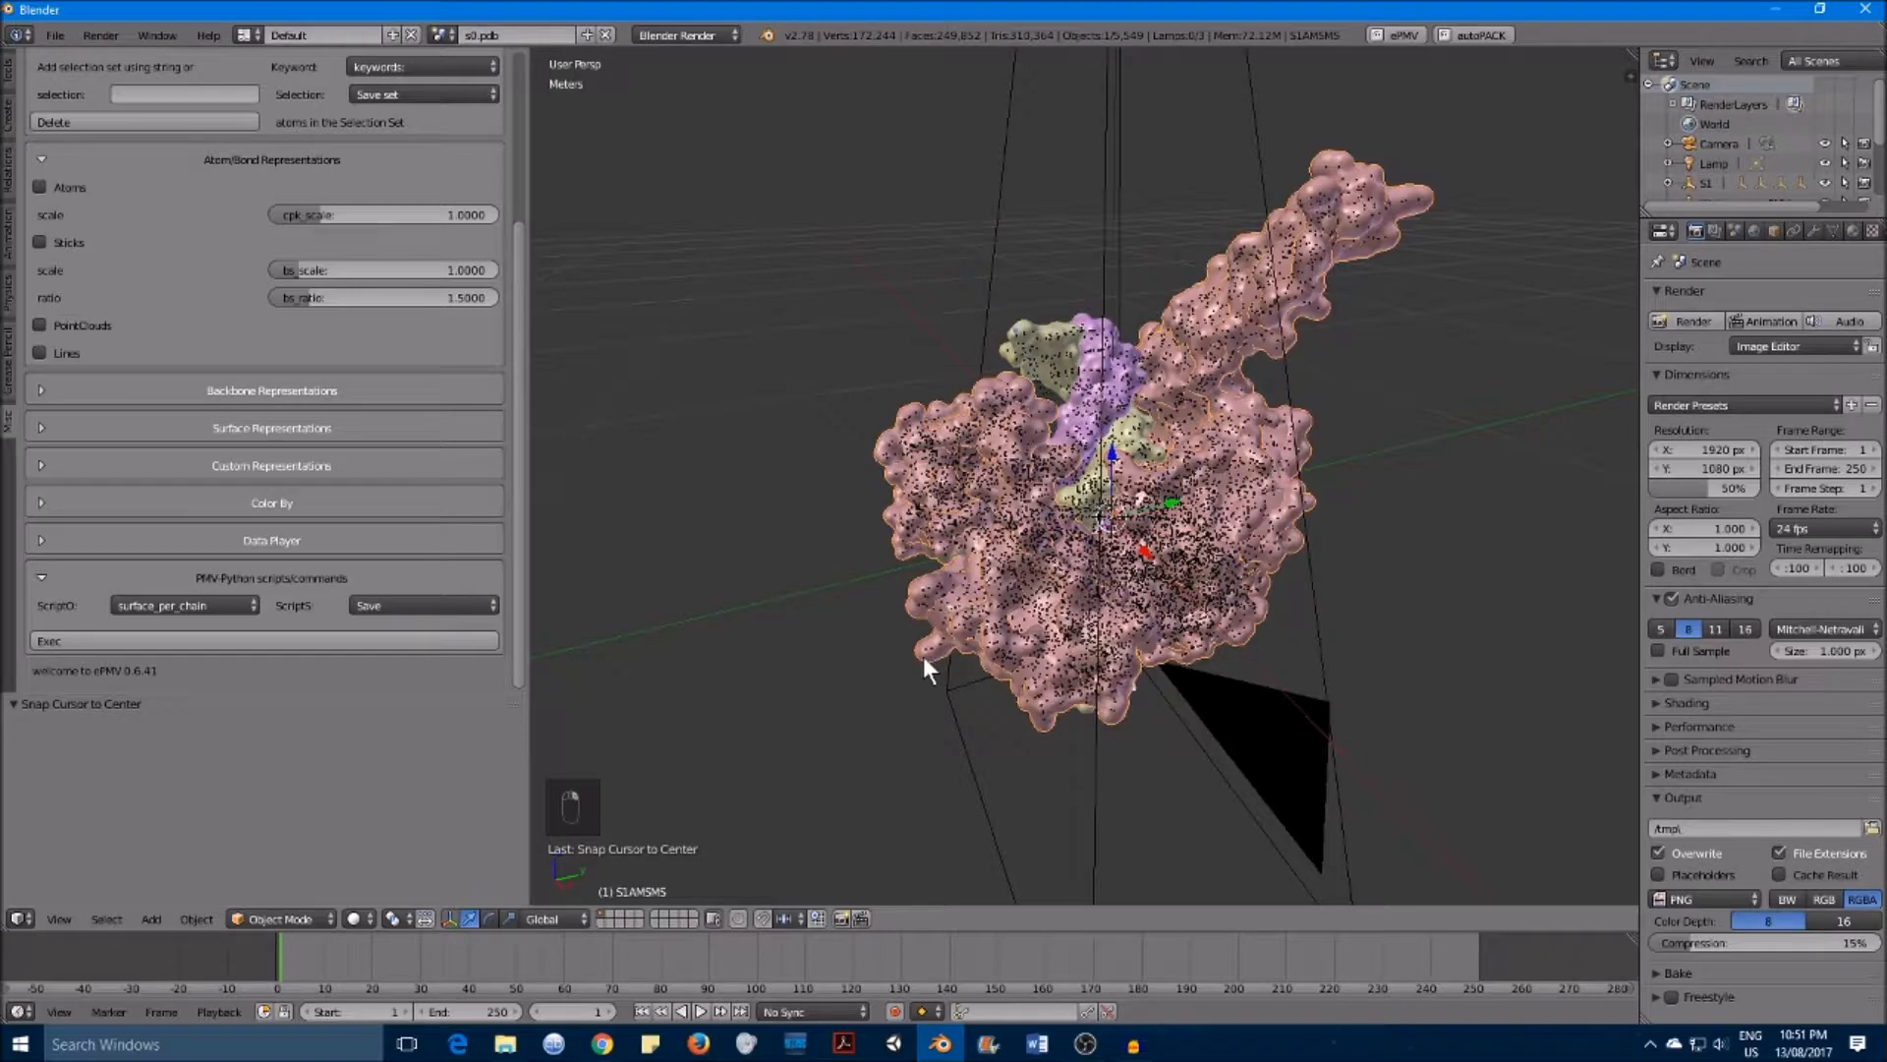
right_click(922, 659)
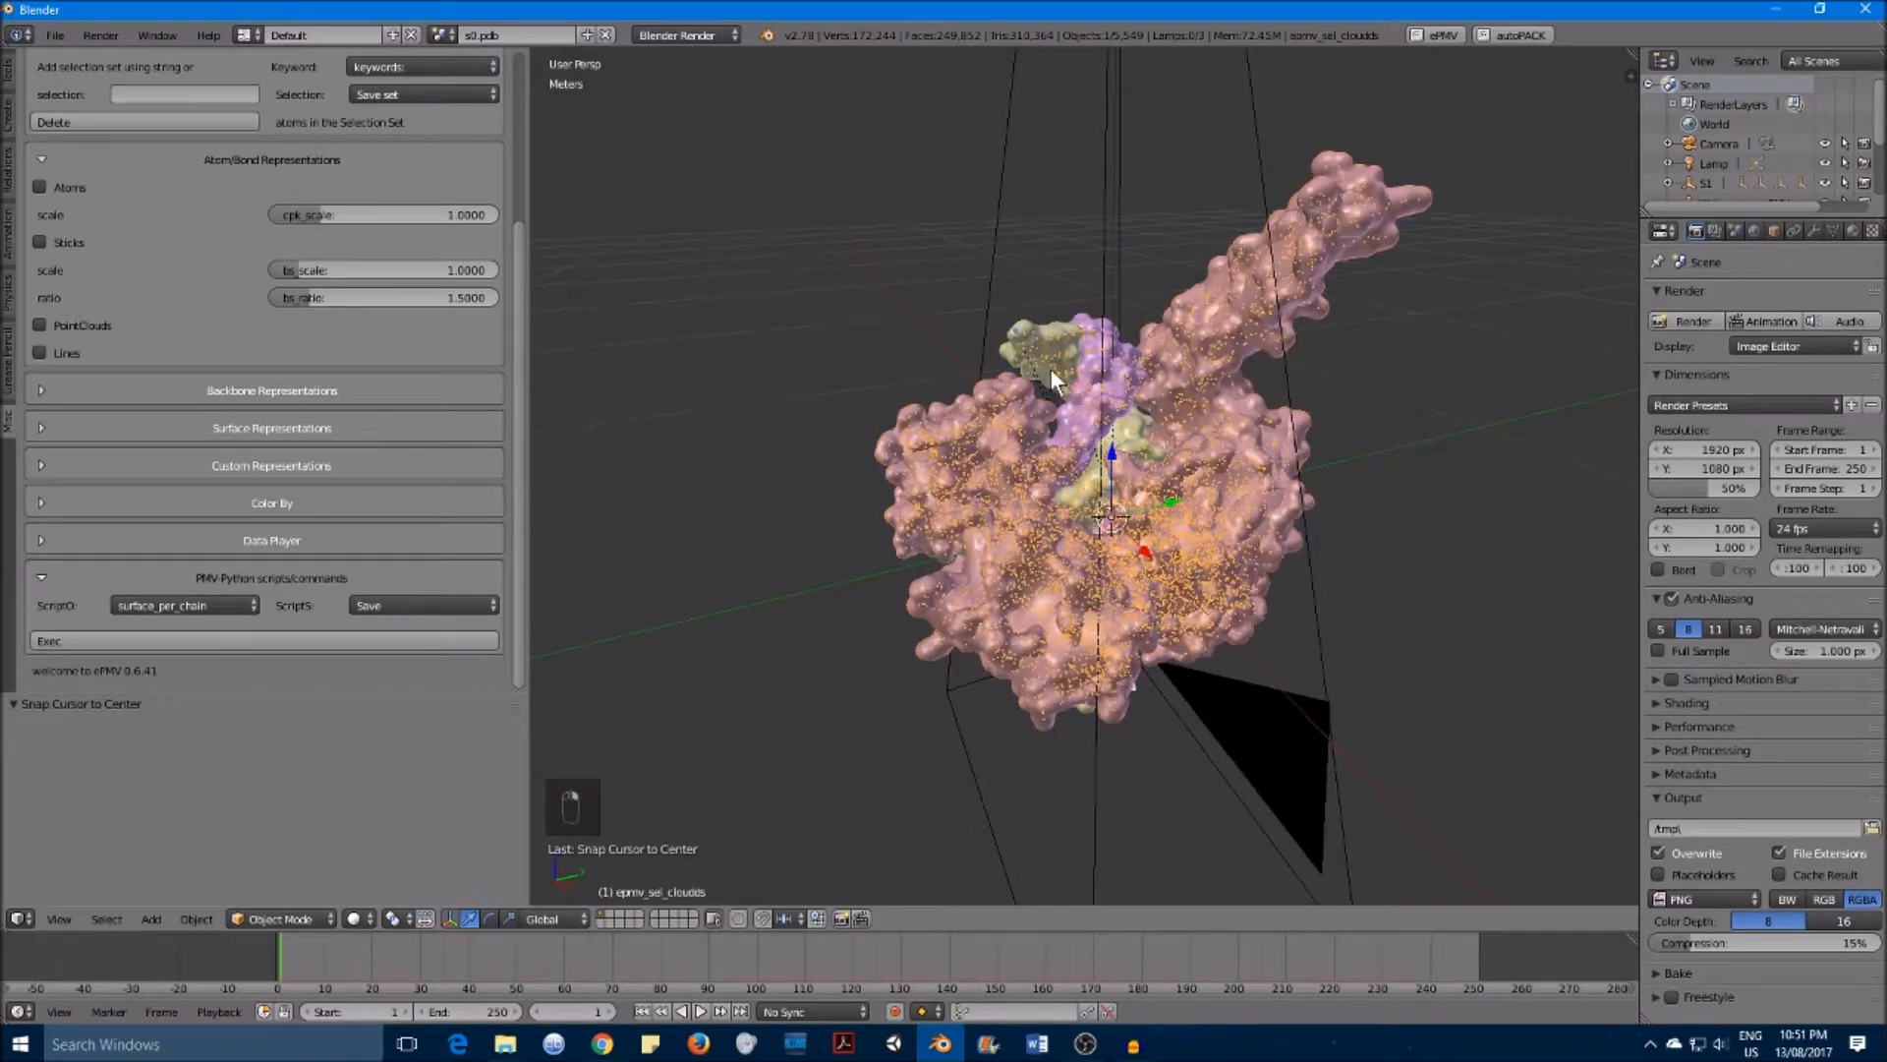
right_click(917, 647)
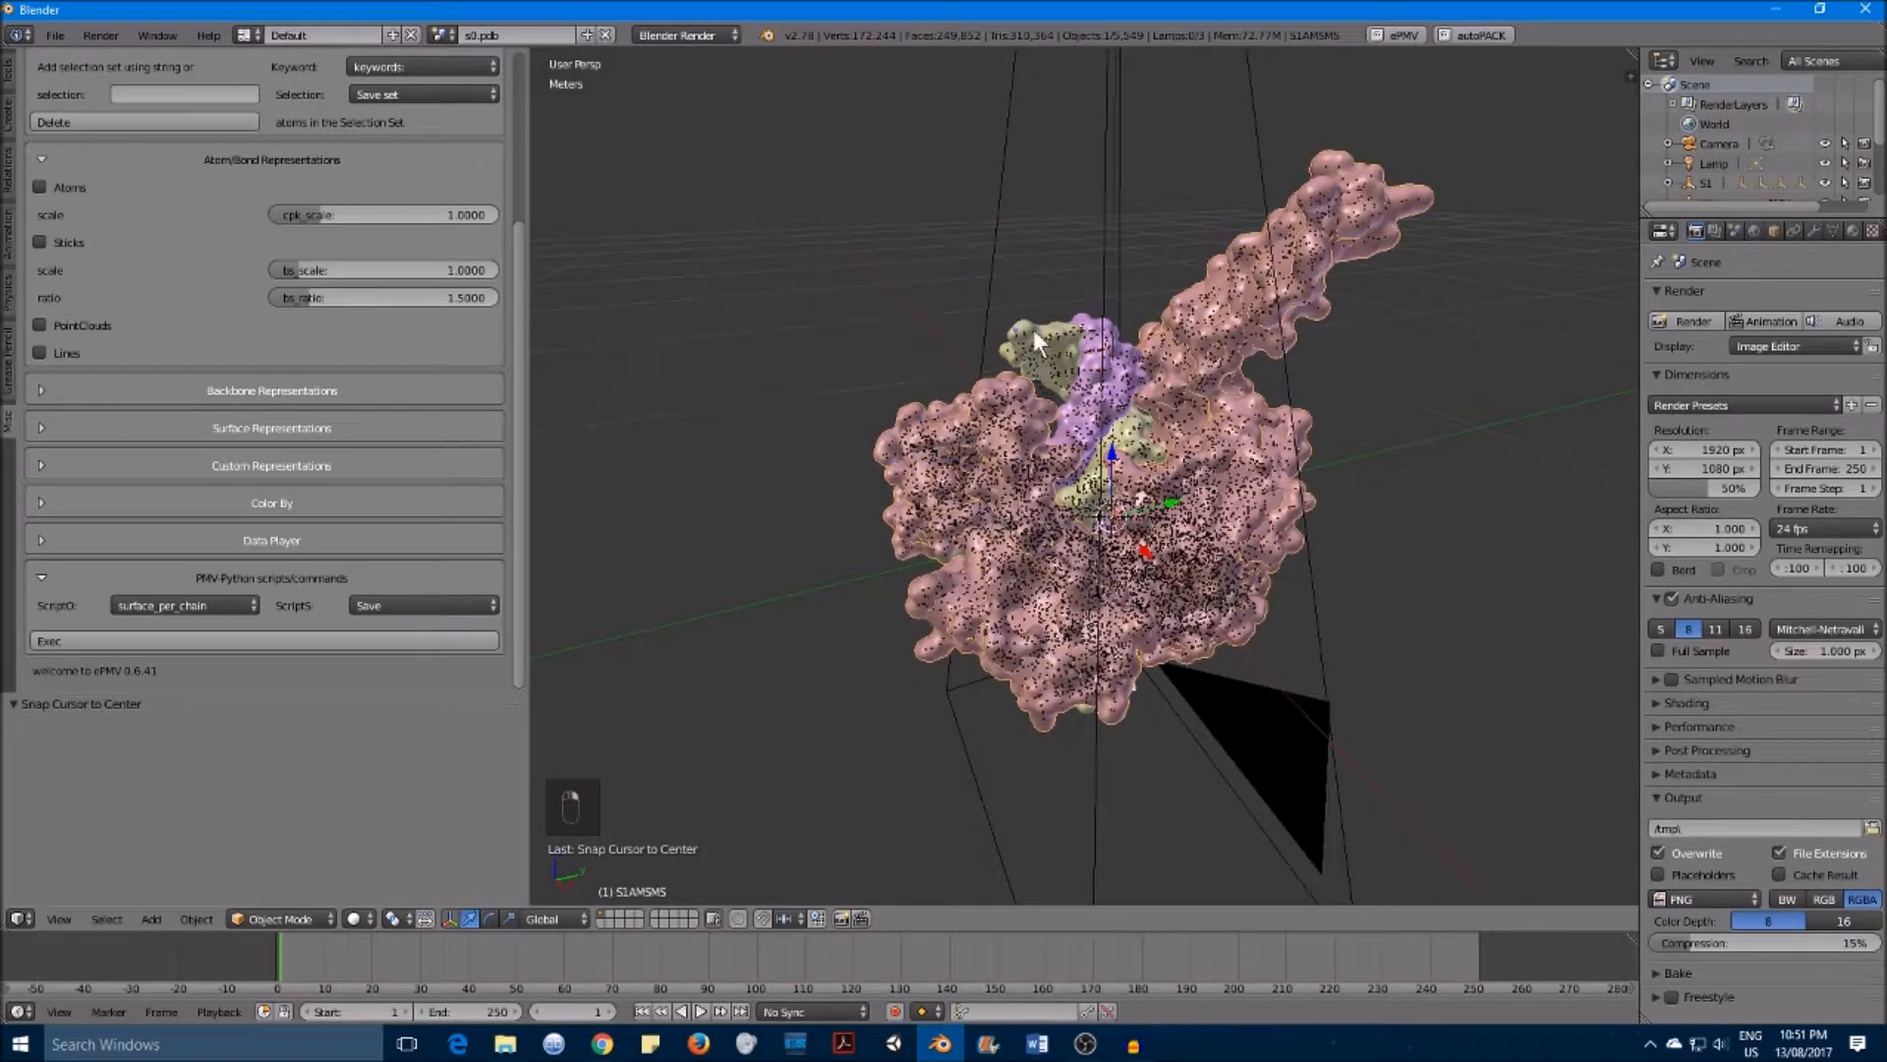
Step: Move the selected S1BMSMS chain surface to a separate layer
shift+right_click(1086, 393)
key(m)
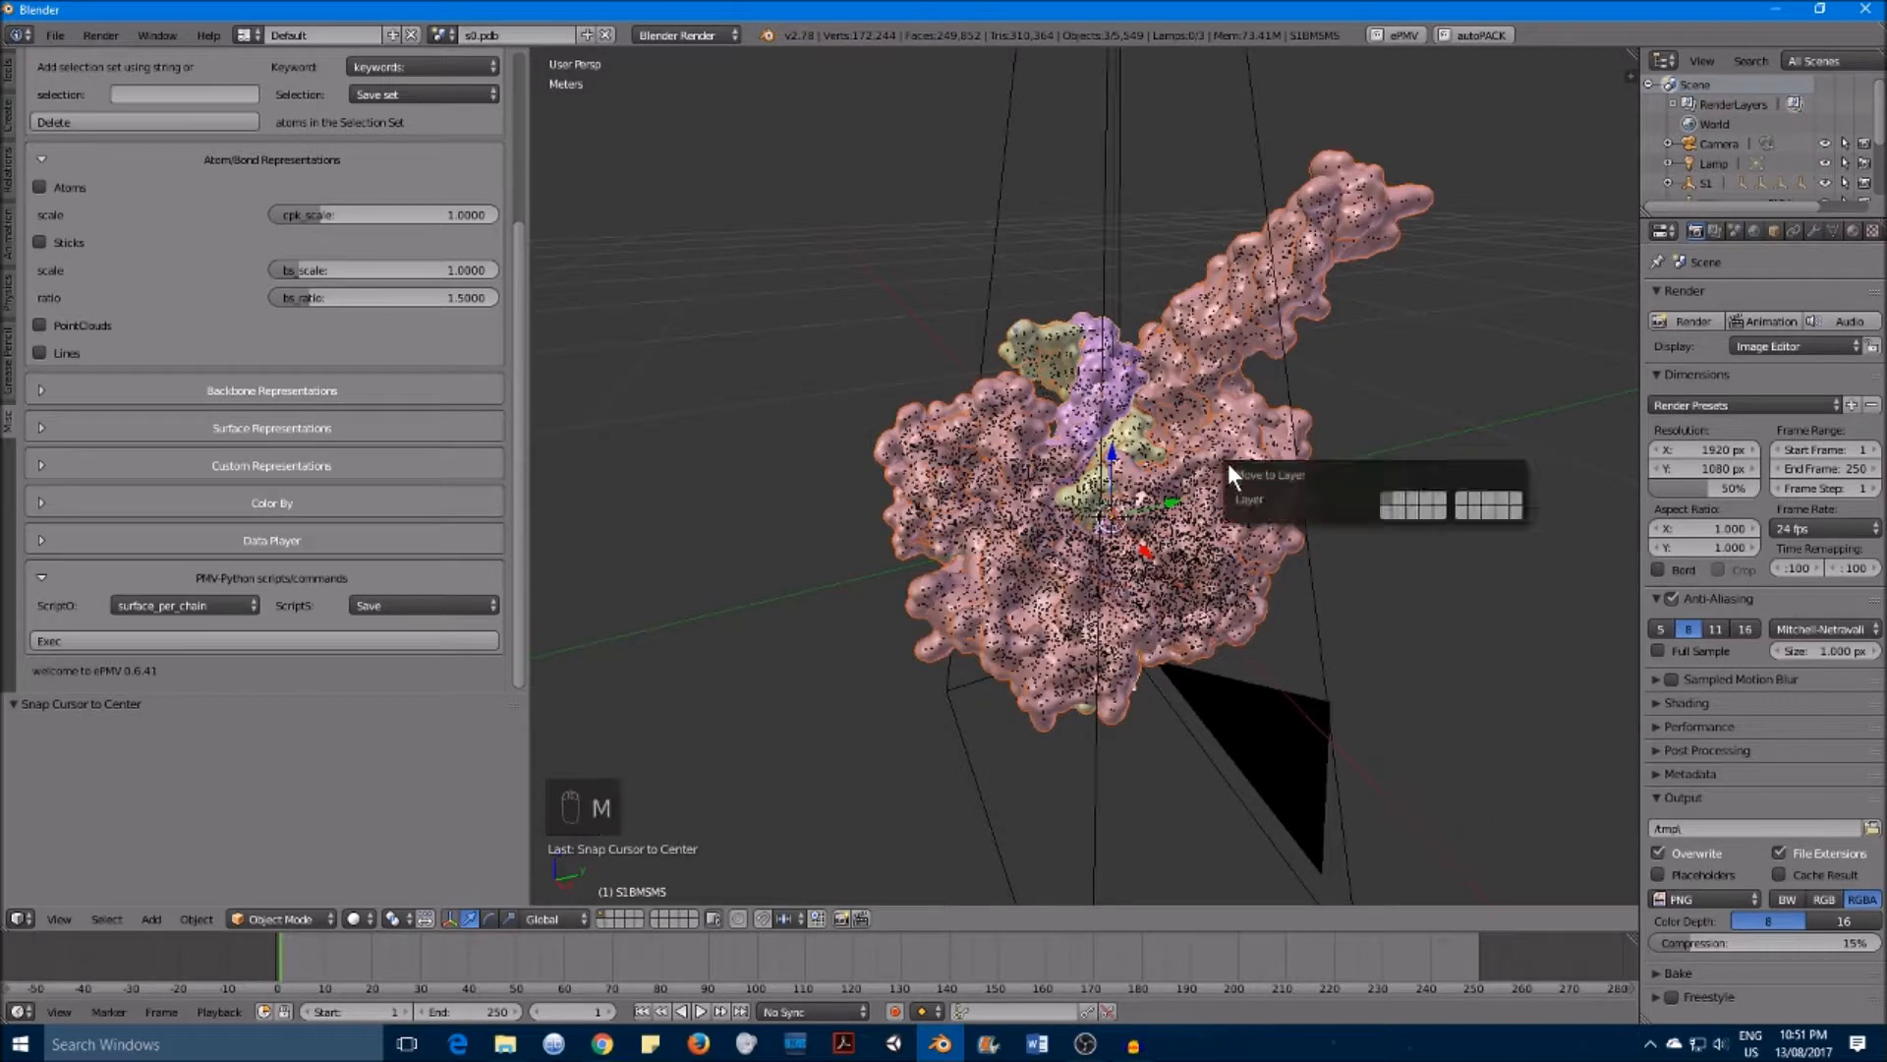
click(1395, 499)
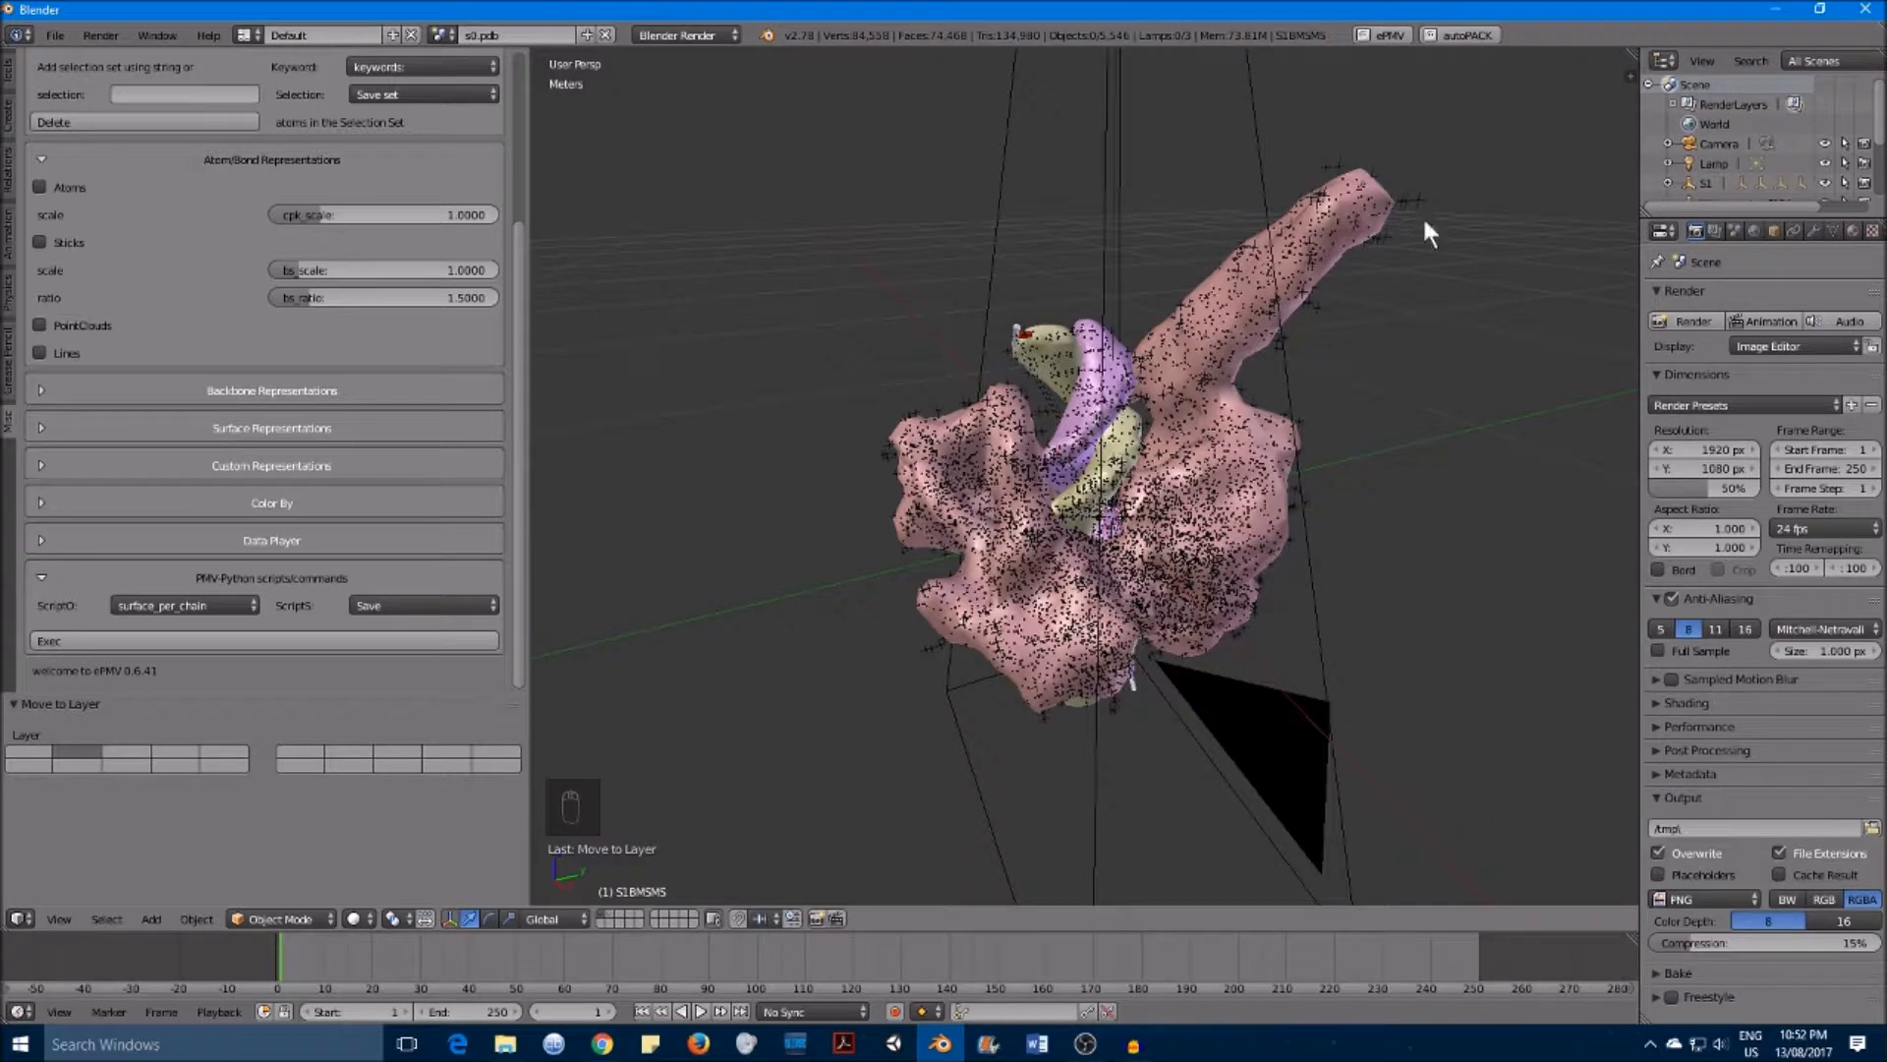
Step: Switch between the first and second layers, orbiting the view to compare what each layer contains
click(610, 914)
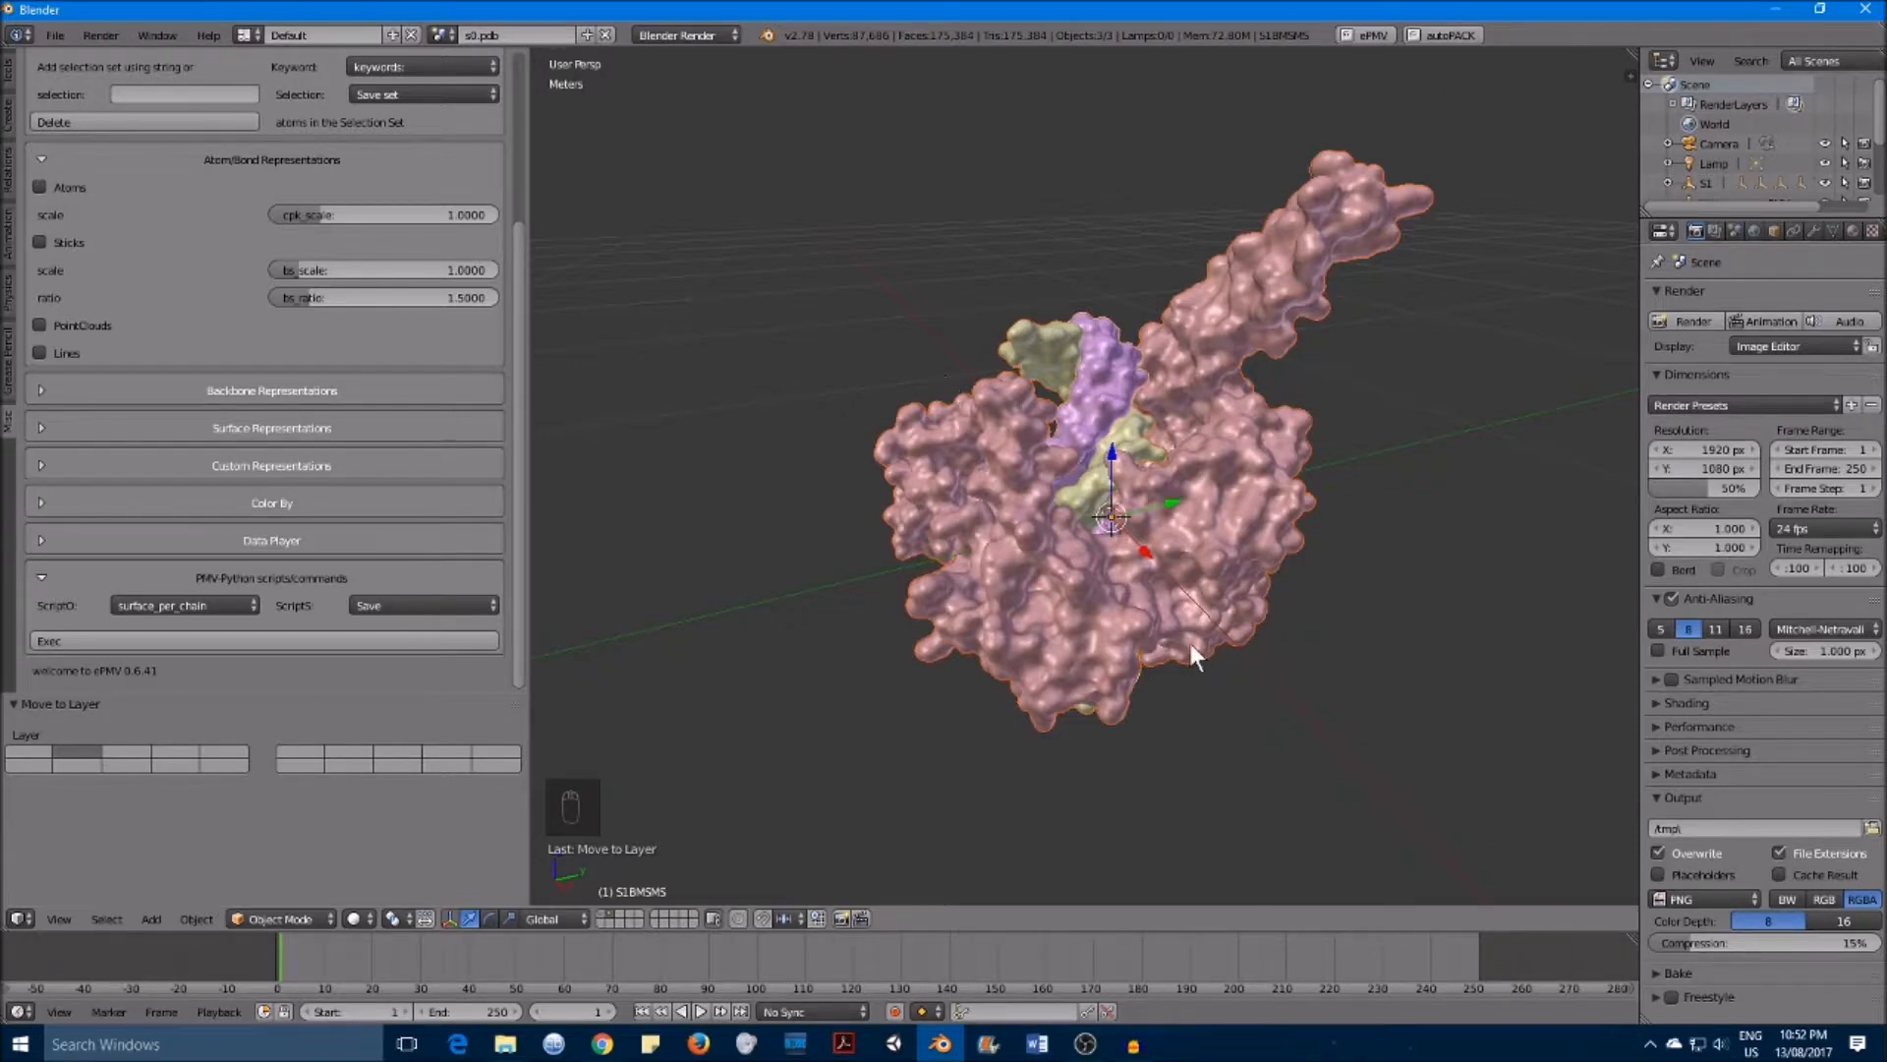
middle_drag(1088, 512, 1064, 464)
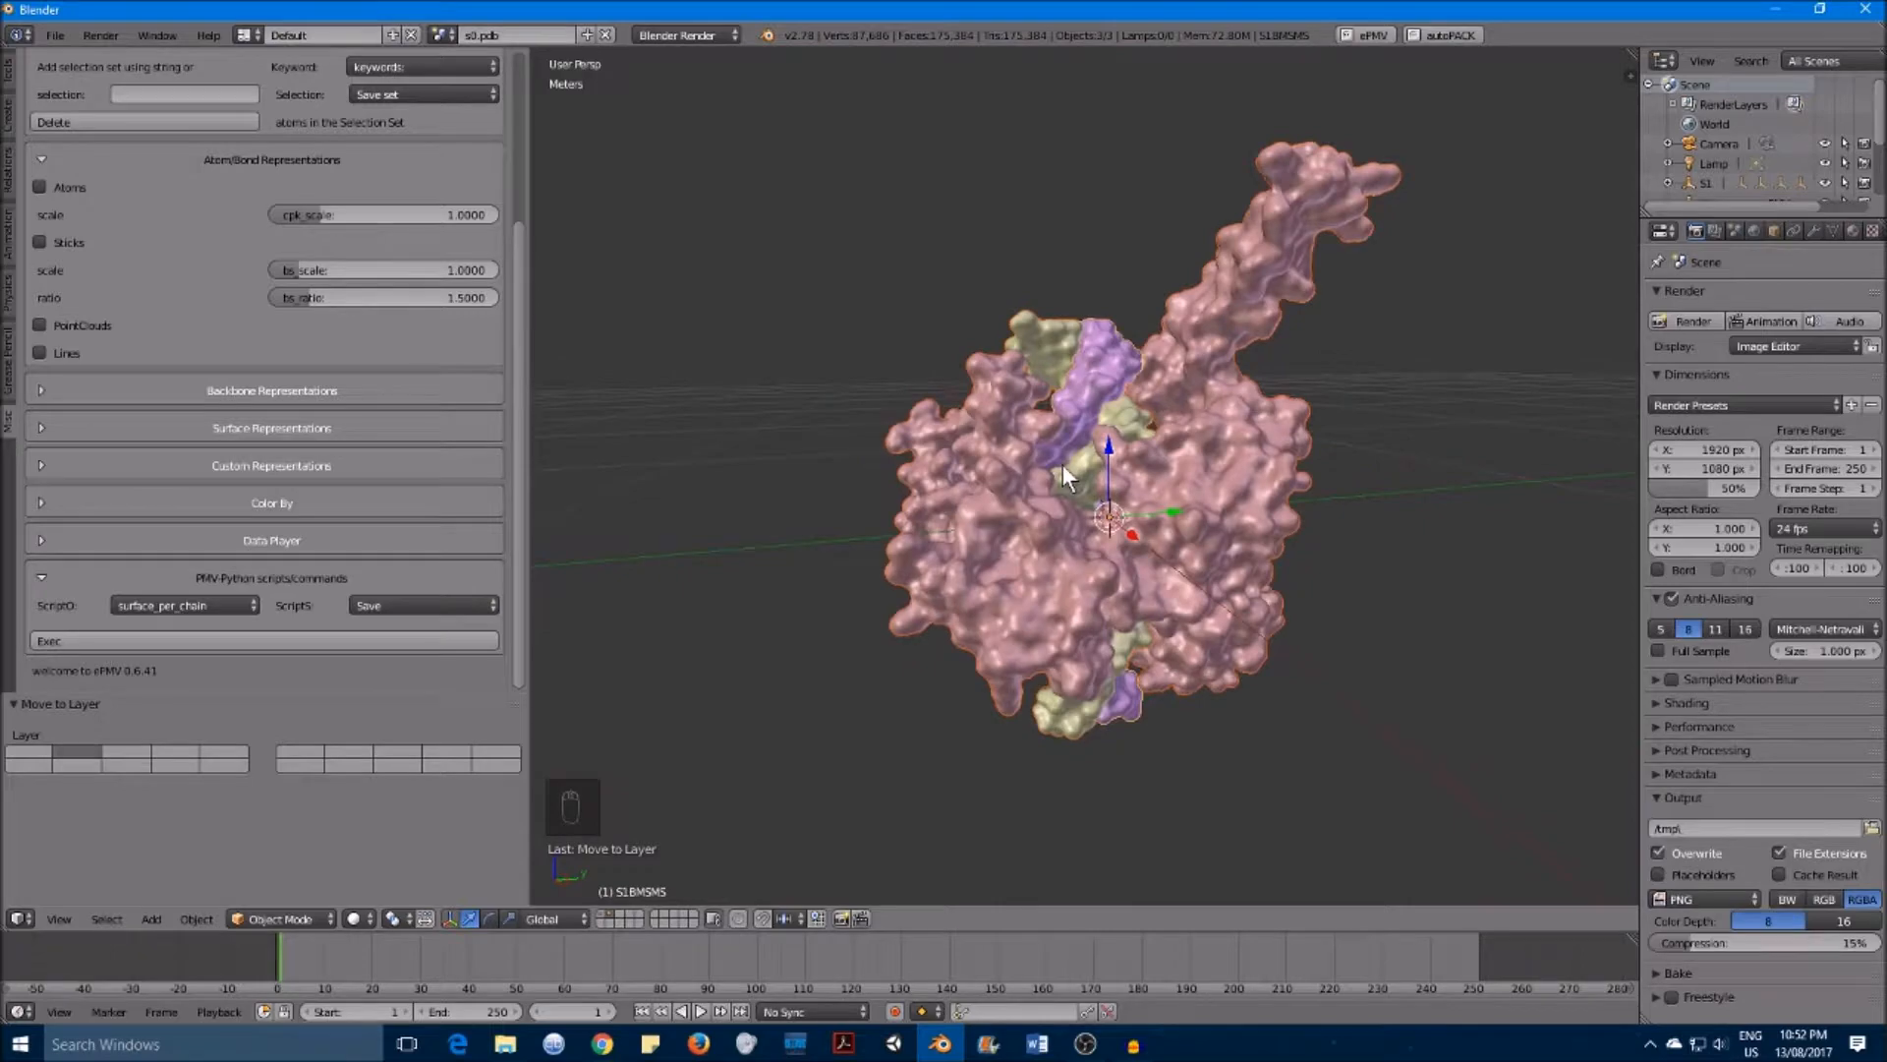
click(601, 913)
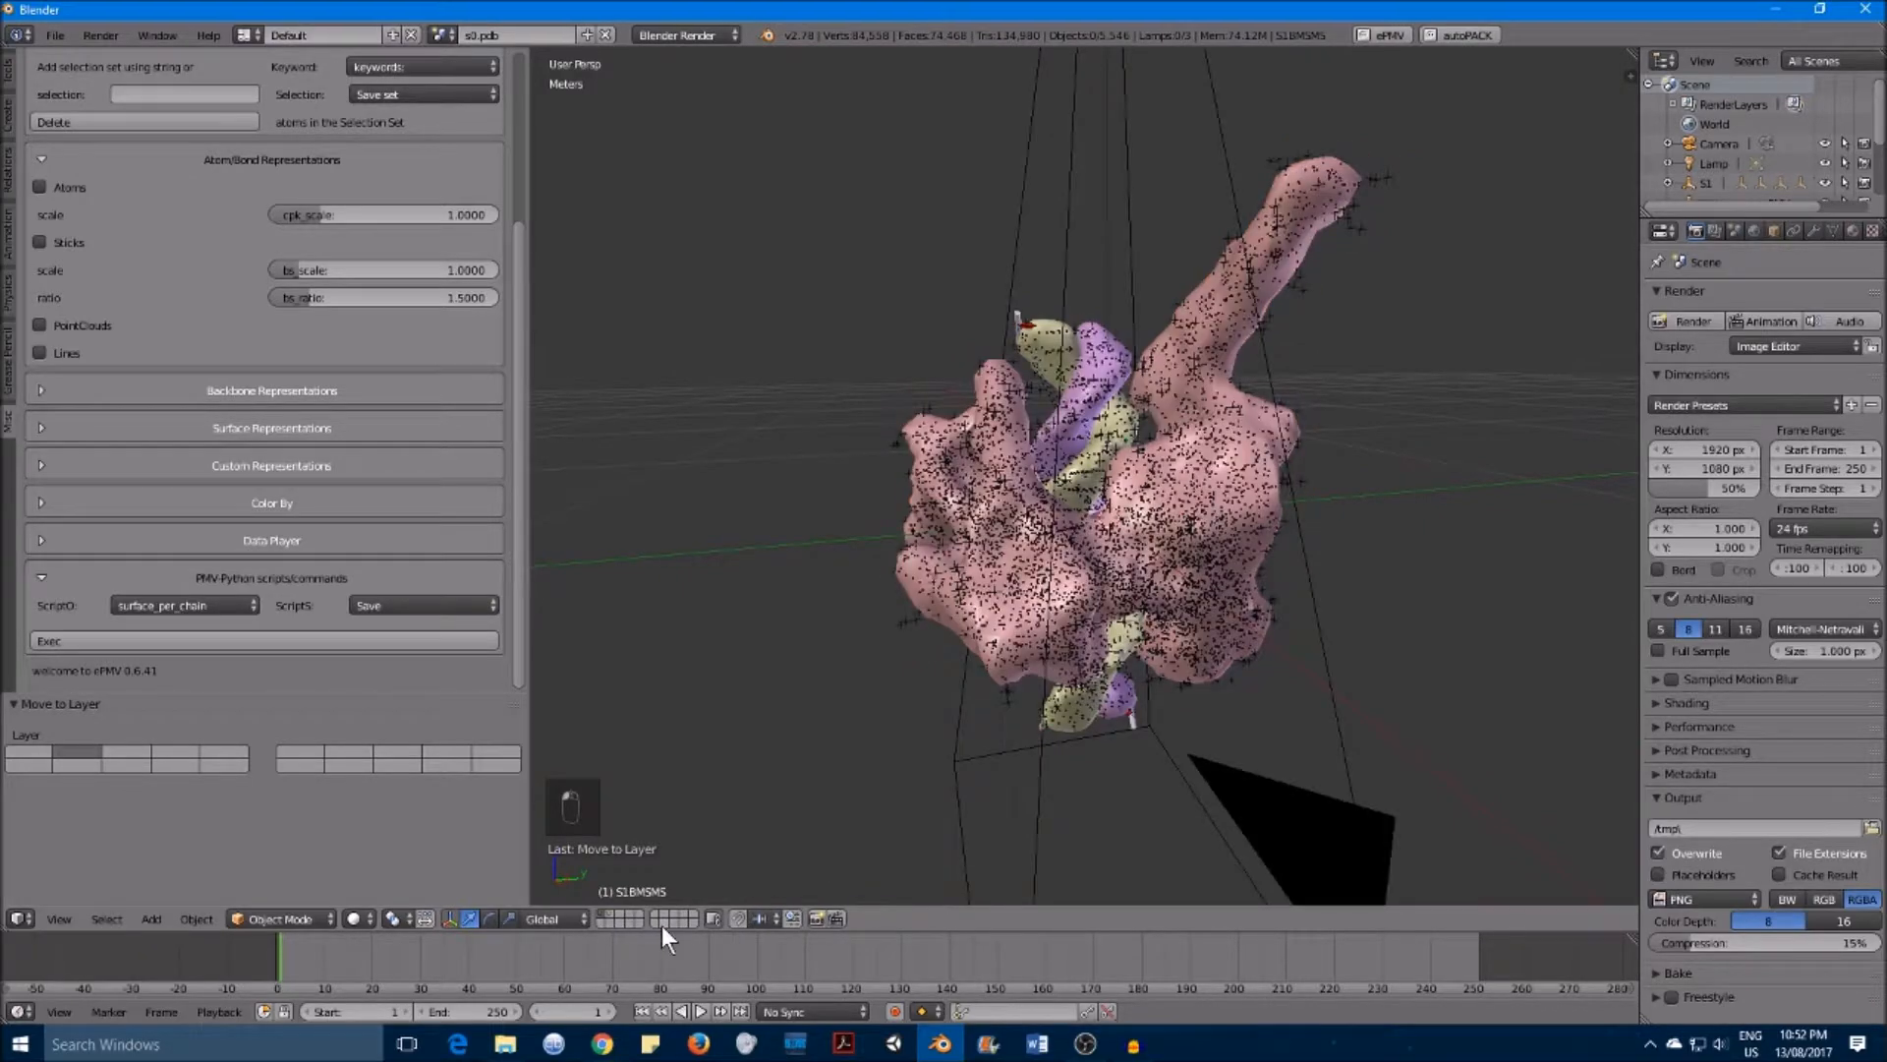
middle_drag(1001, 659, 1414, 192)
middle_drag(1267, 343, 1221, 470)
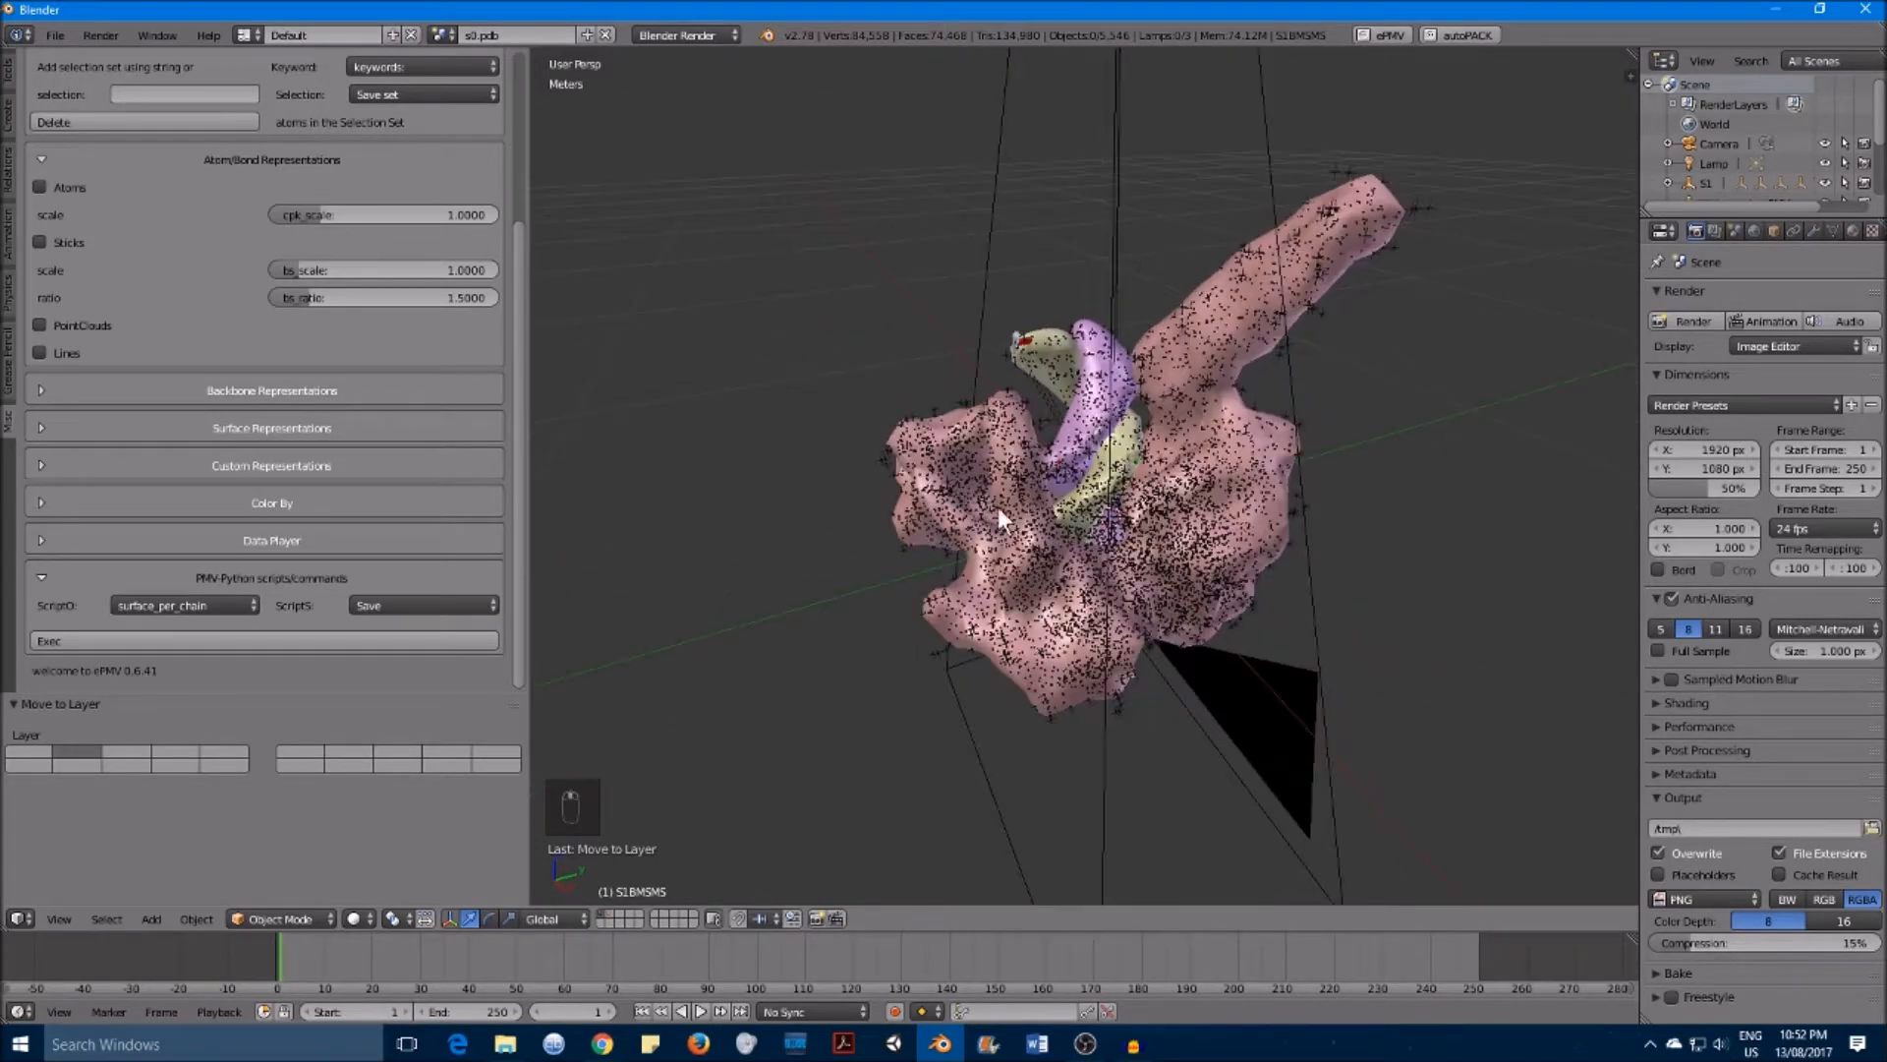
middle_drag(1153, 635, 1284, 269)
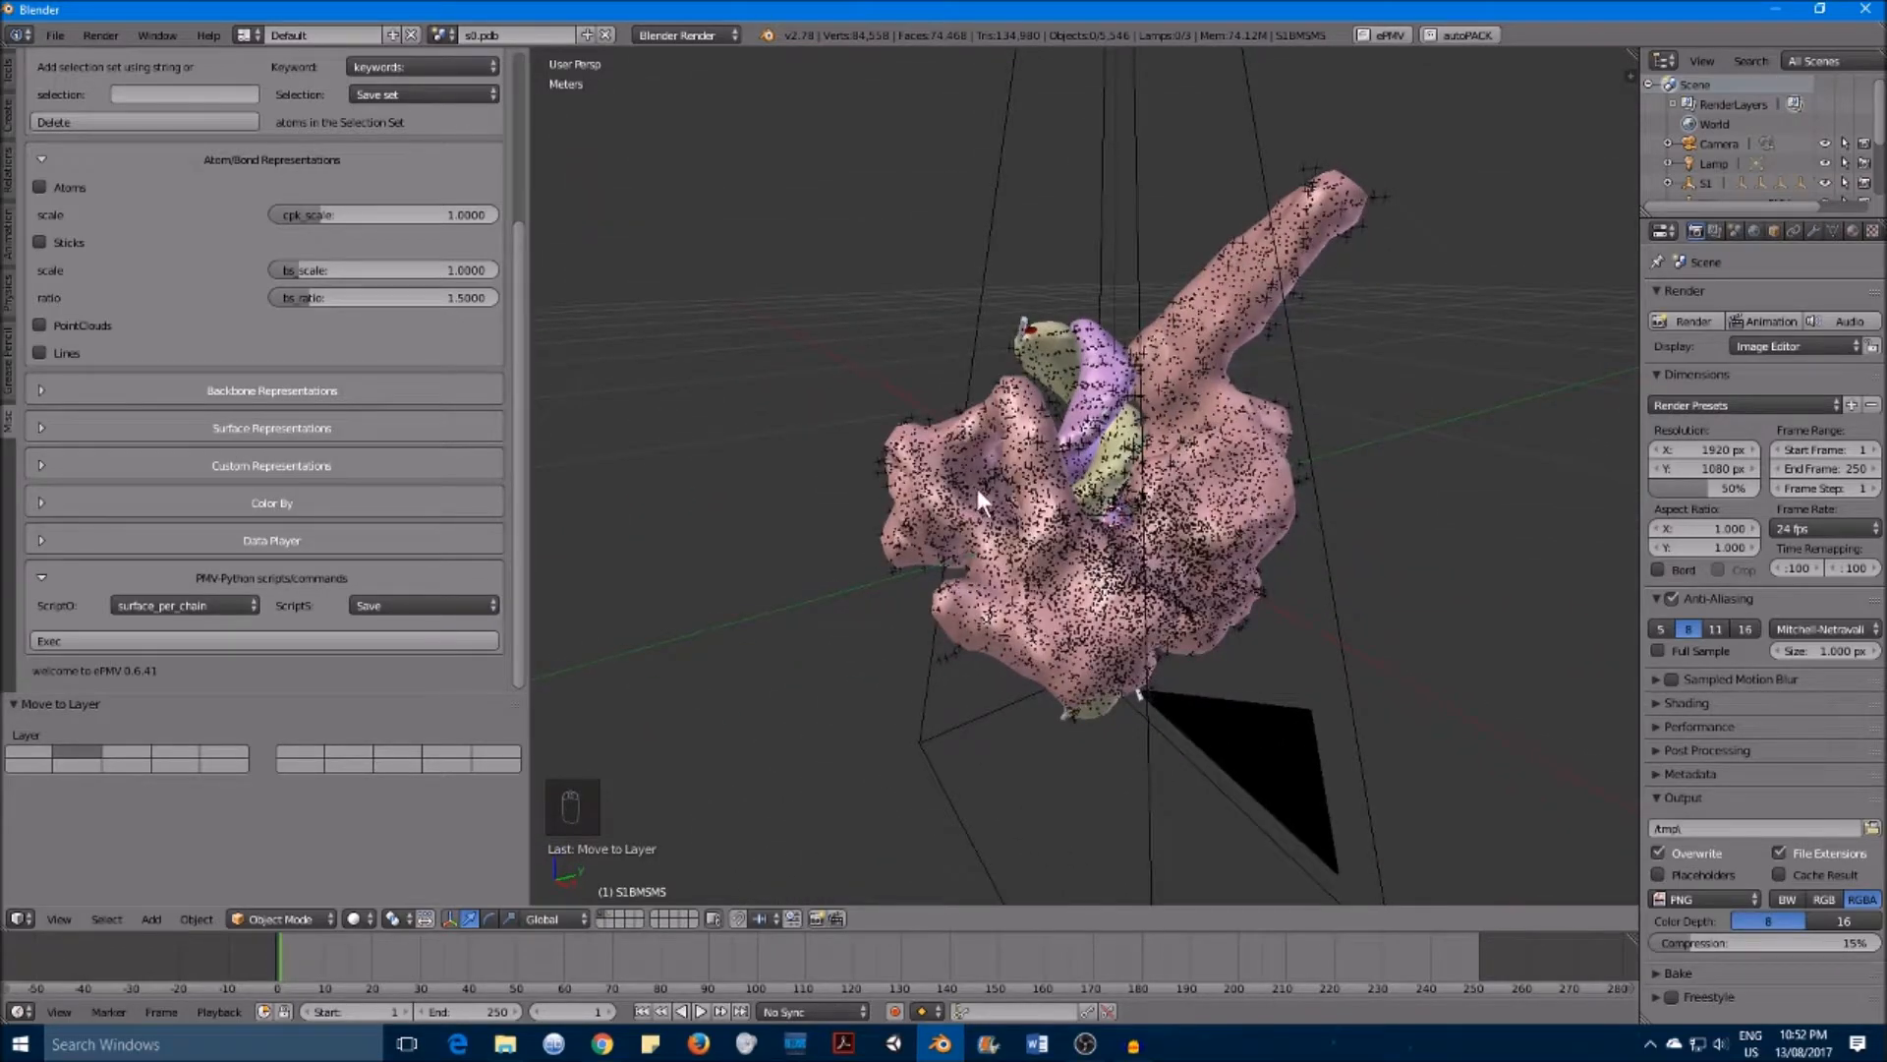
middle_drag(1099, 575, 899, 574)
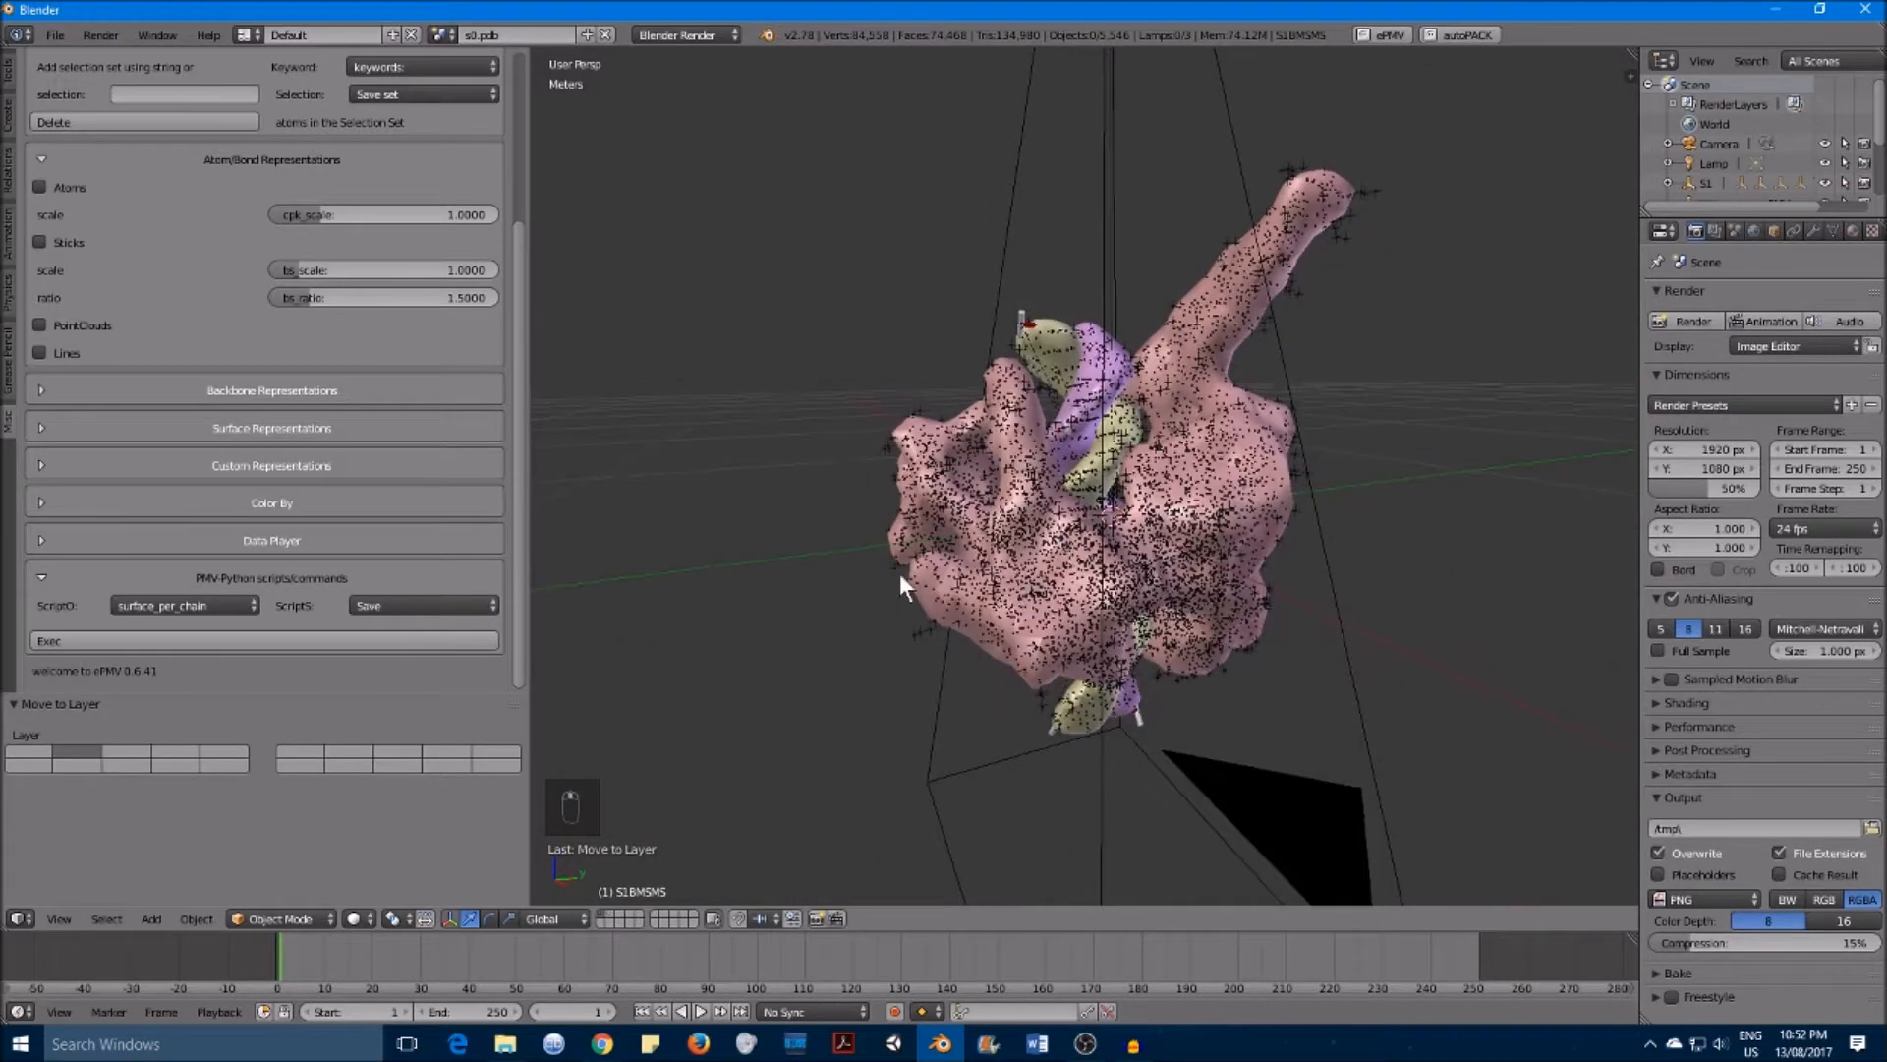
click(610, 914)
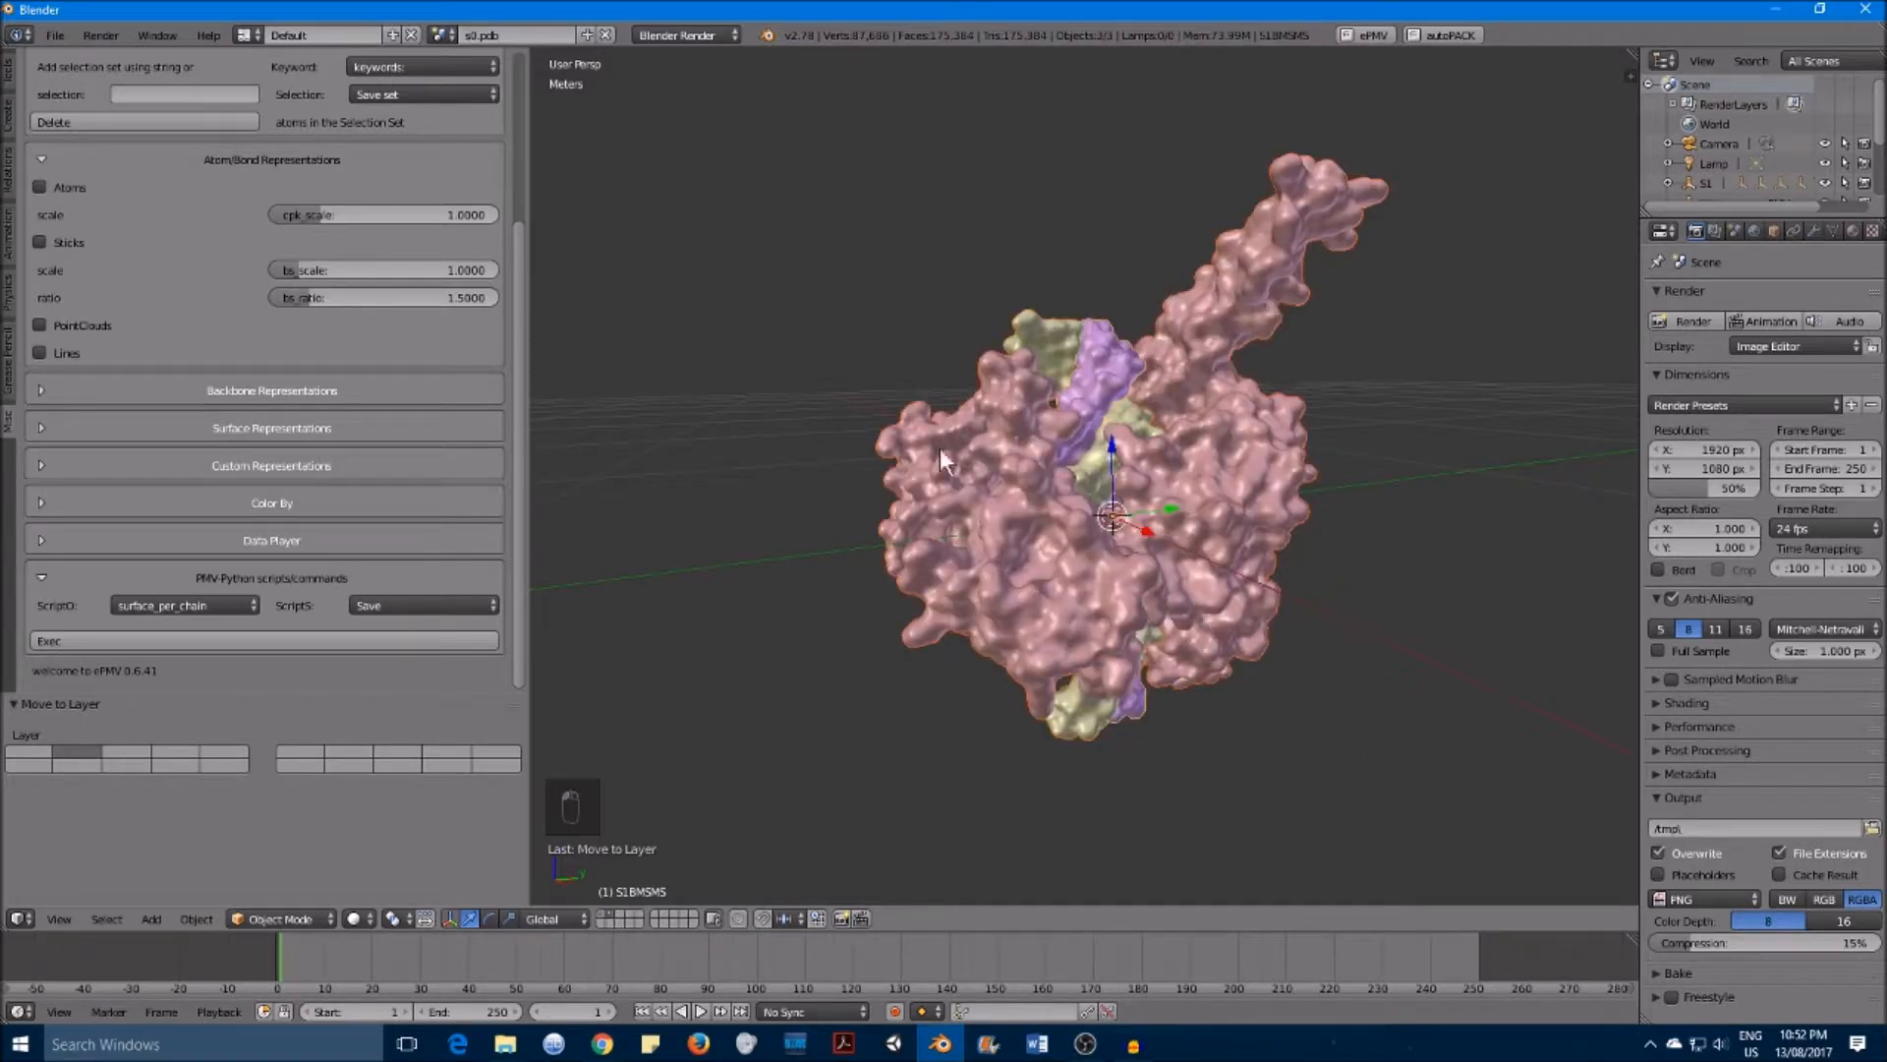
click(599, 915)
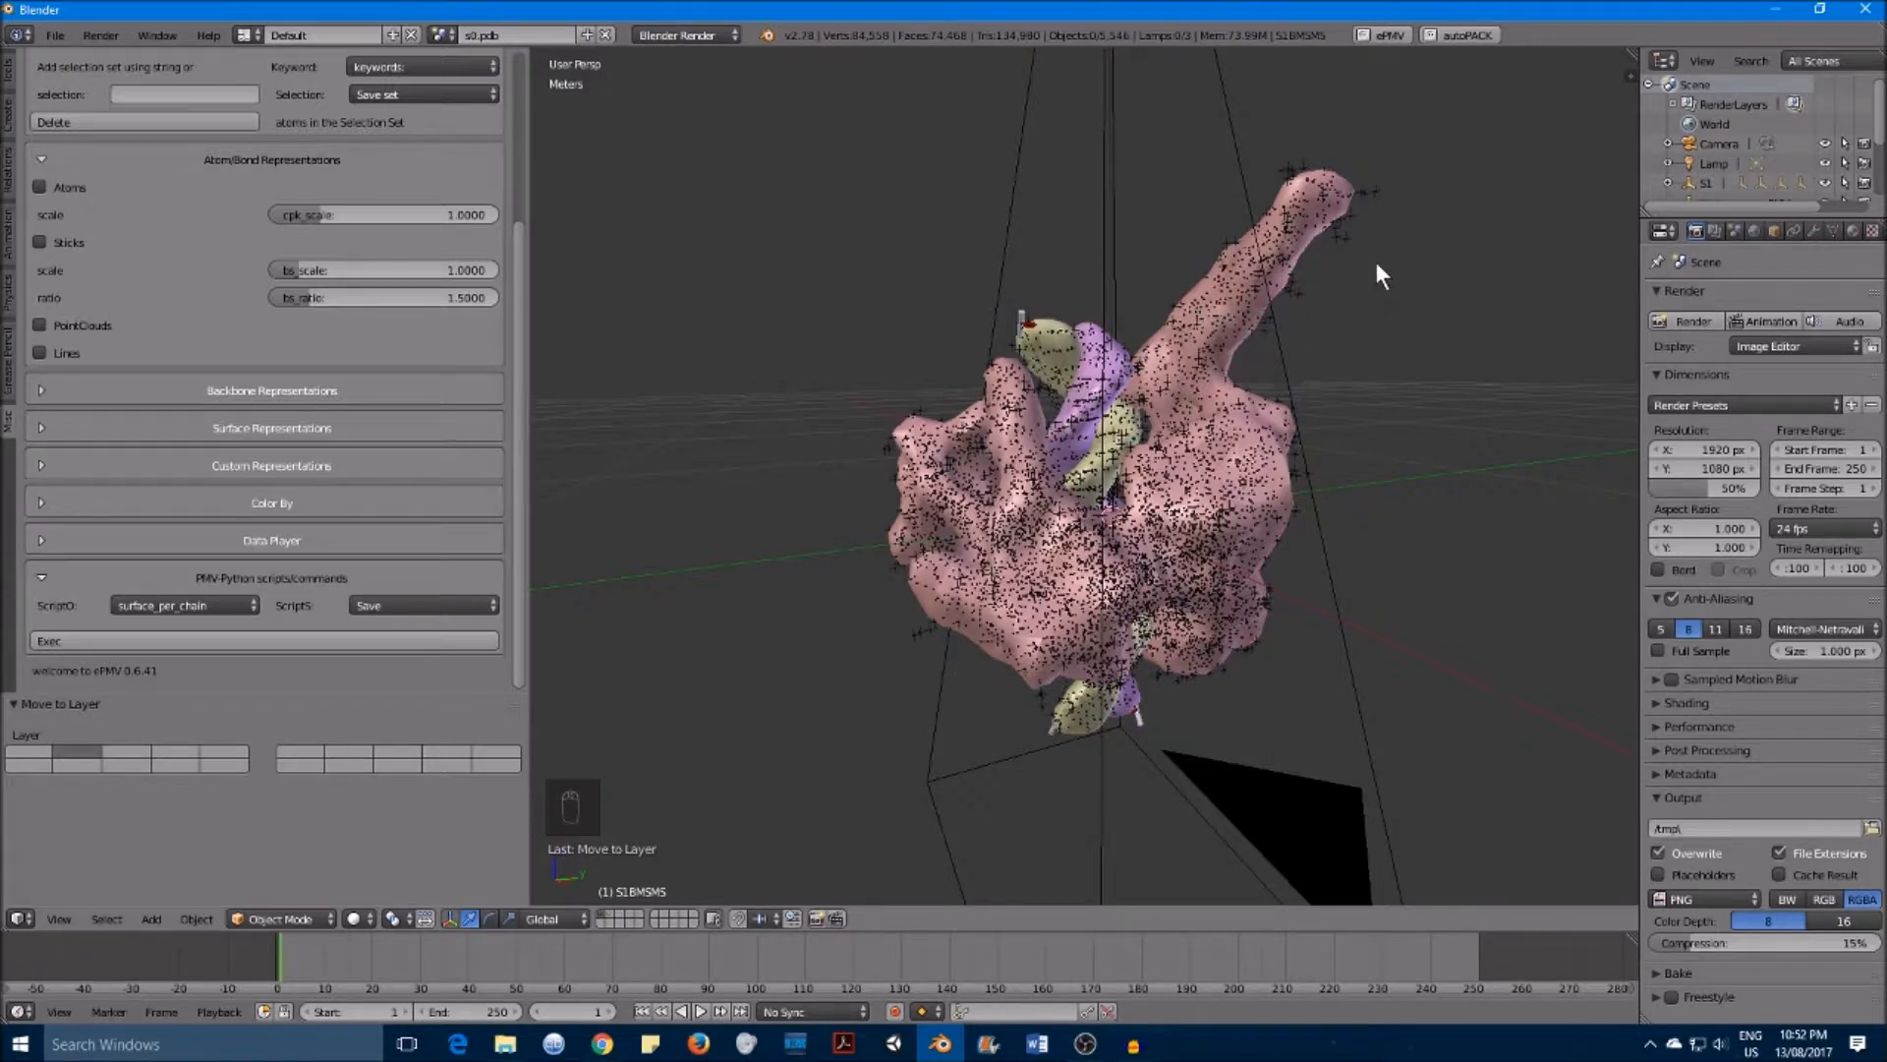
Step: Move the epmv_sel_clouds atom point cloud to its own layer and switch layers to check it
right_click(1349, 236)
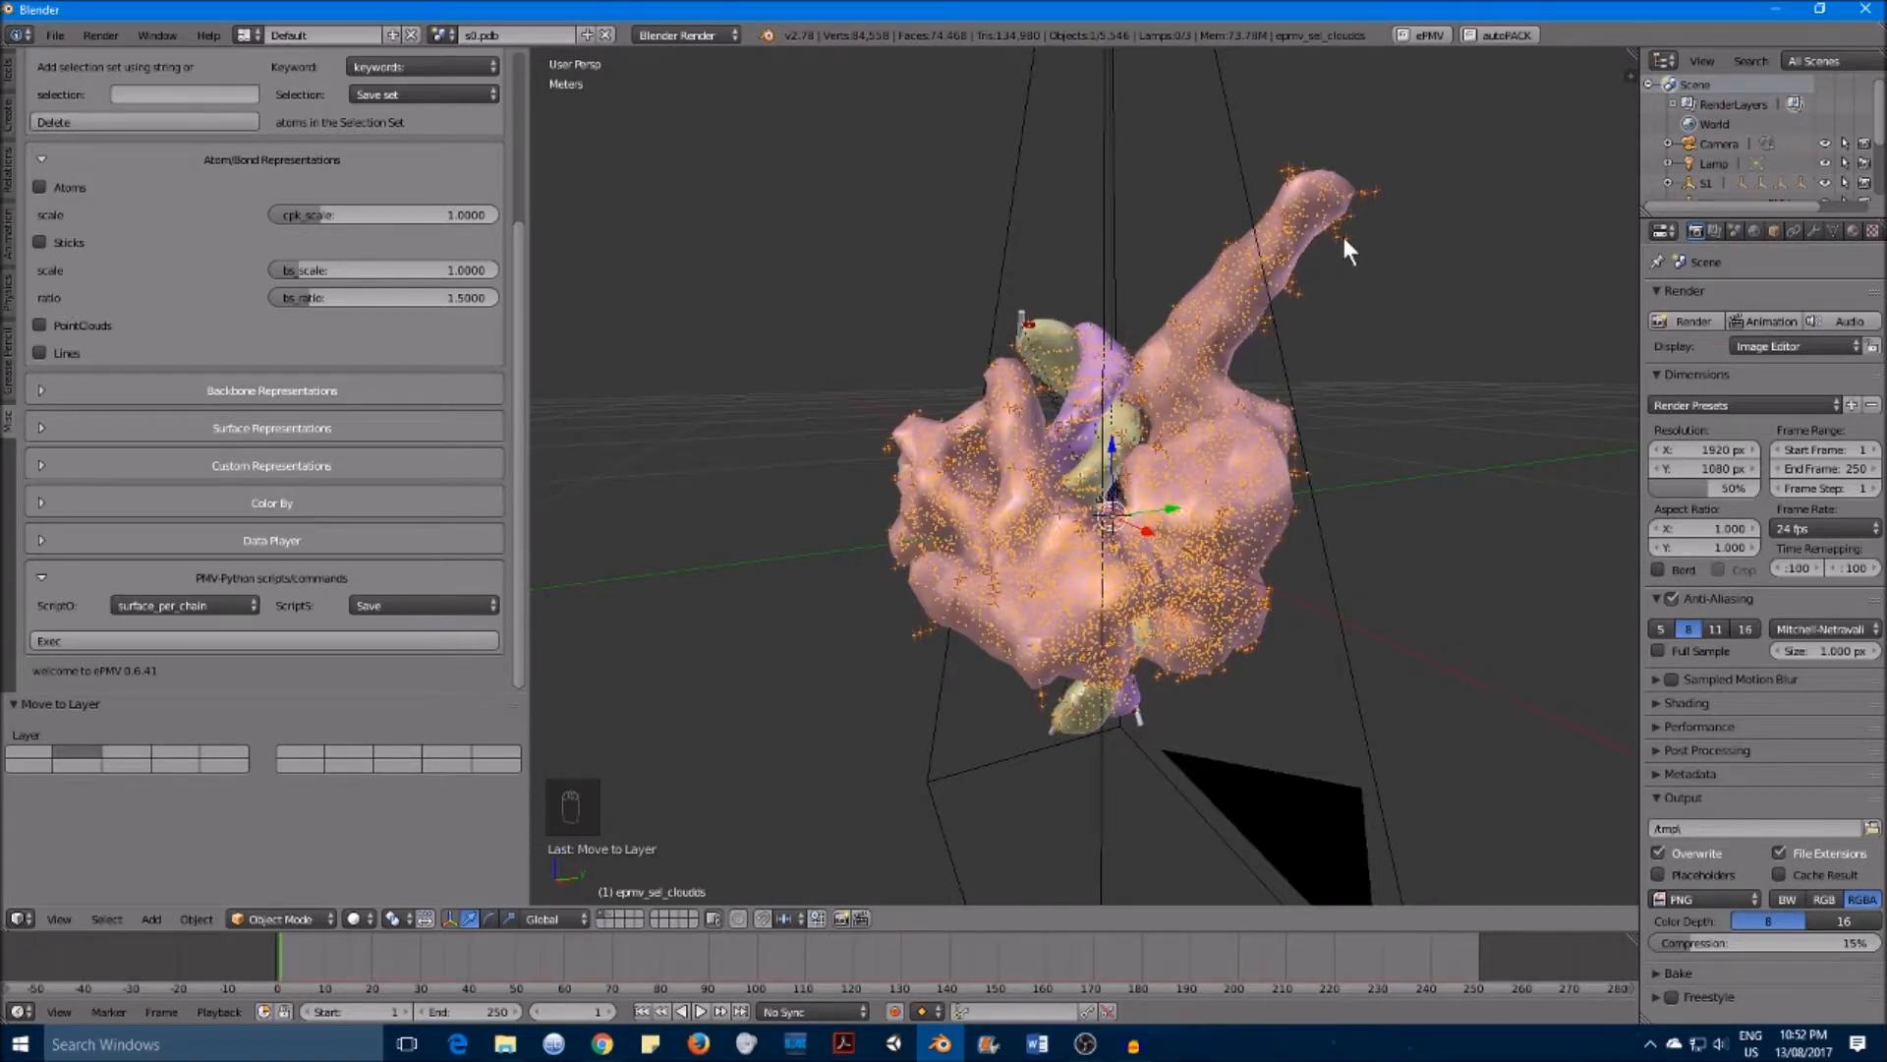
key(m)
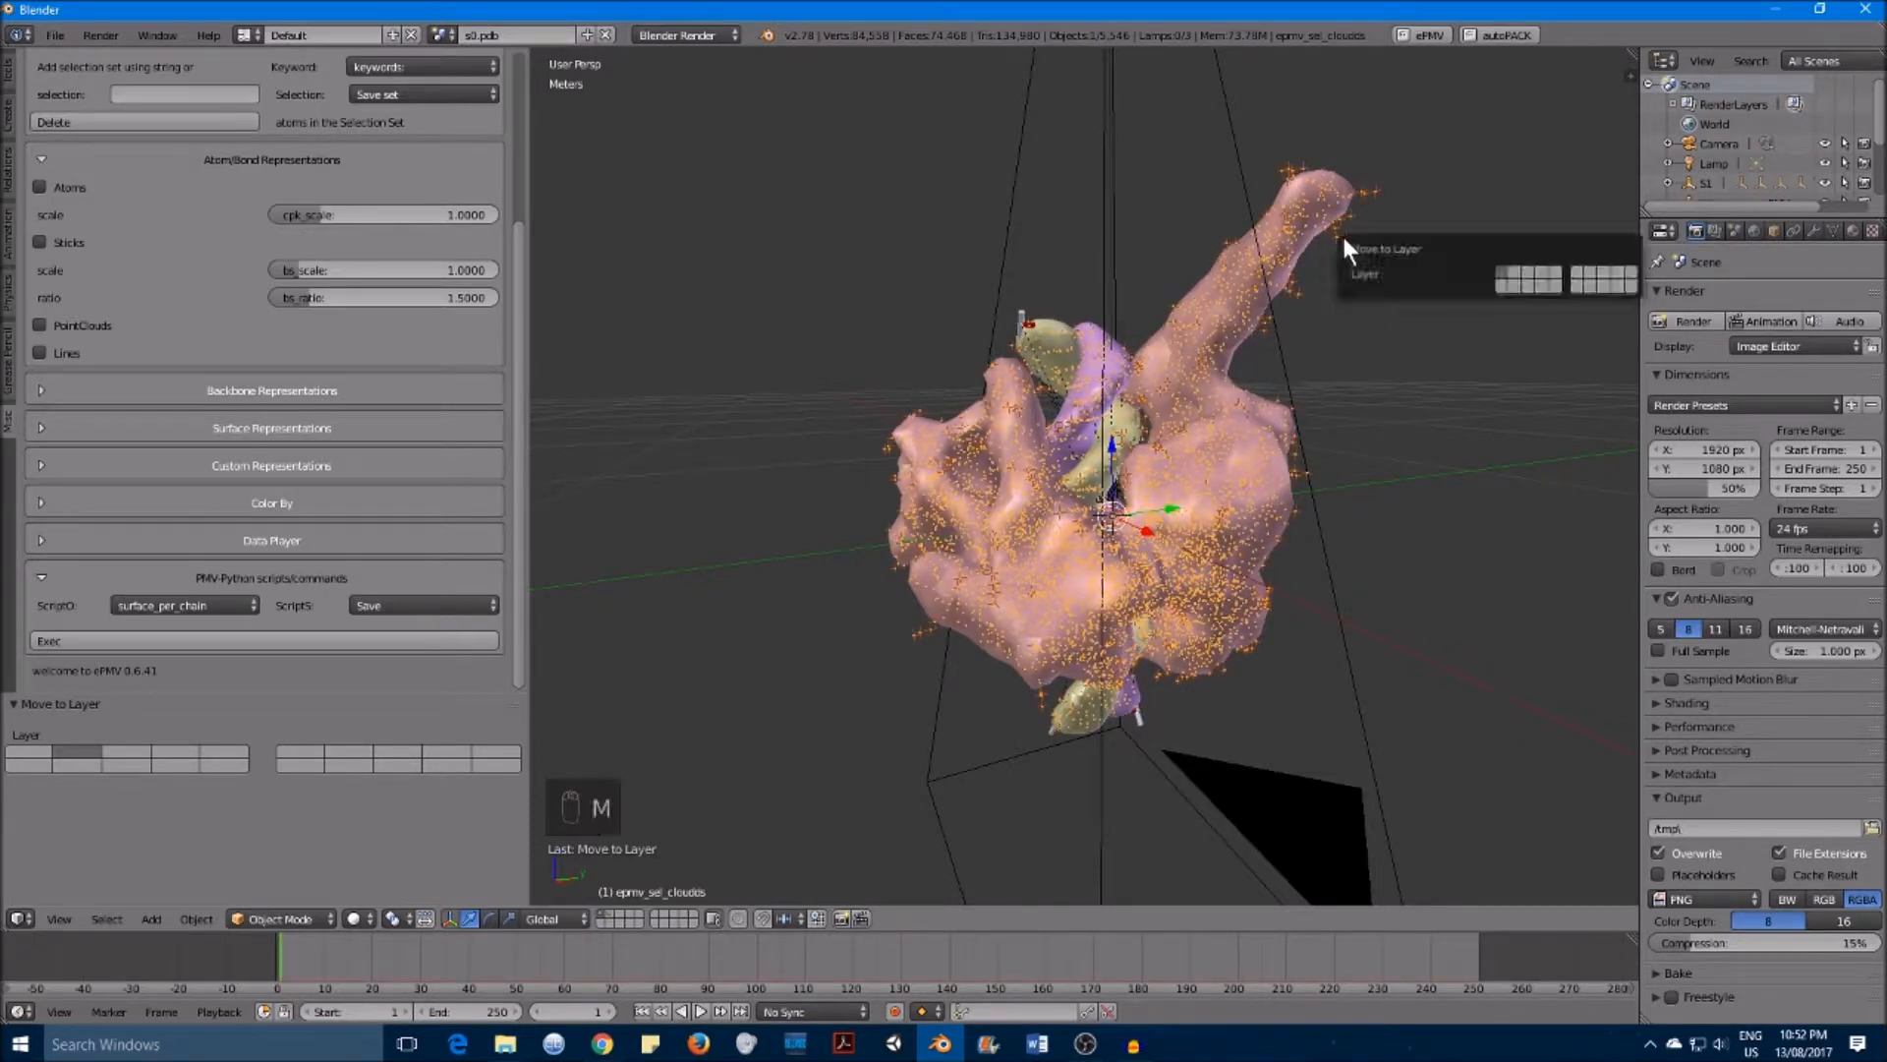
click(1501, 287)
middle_drag(1333, 415, 1328, 418)
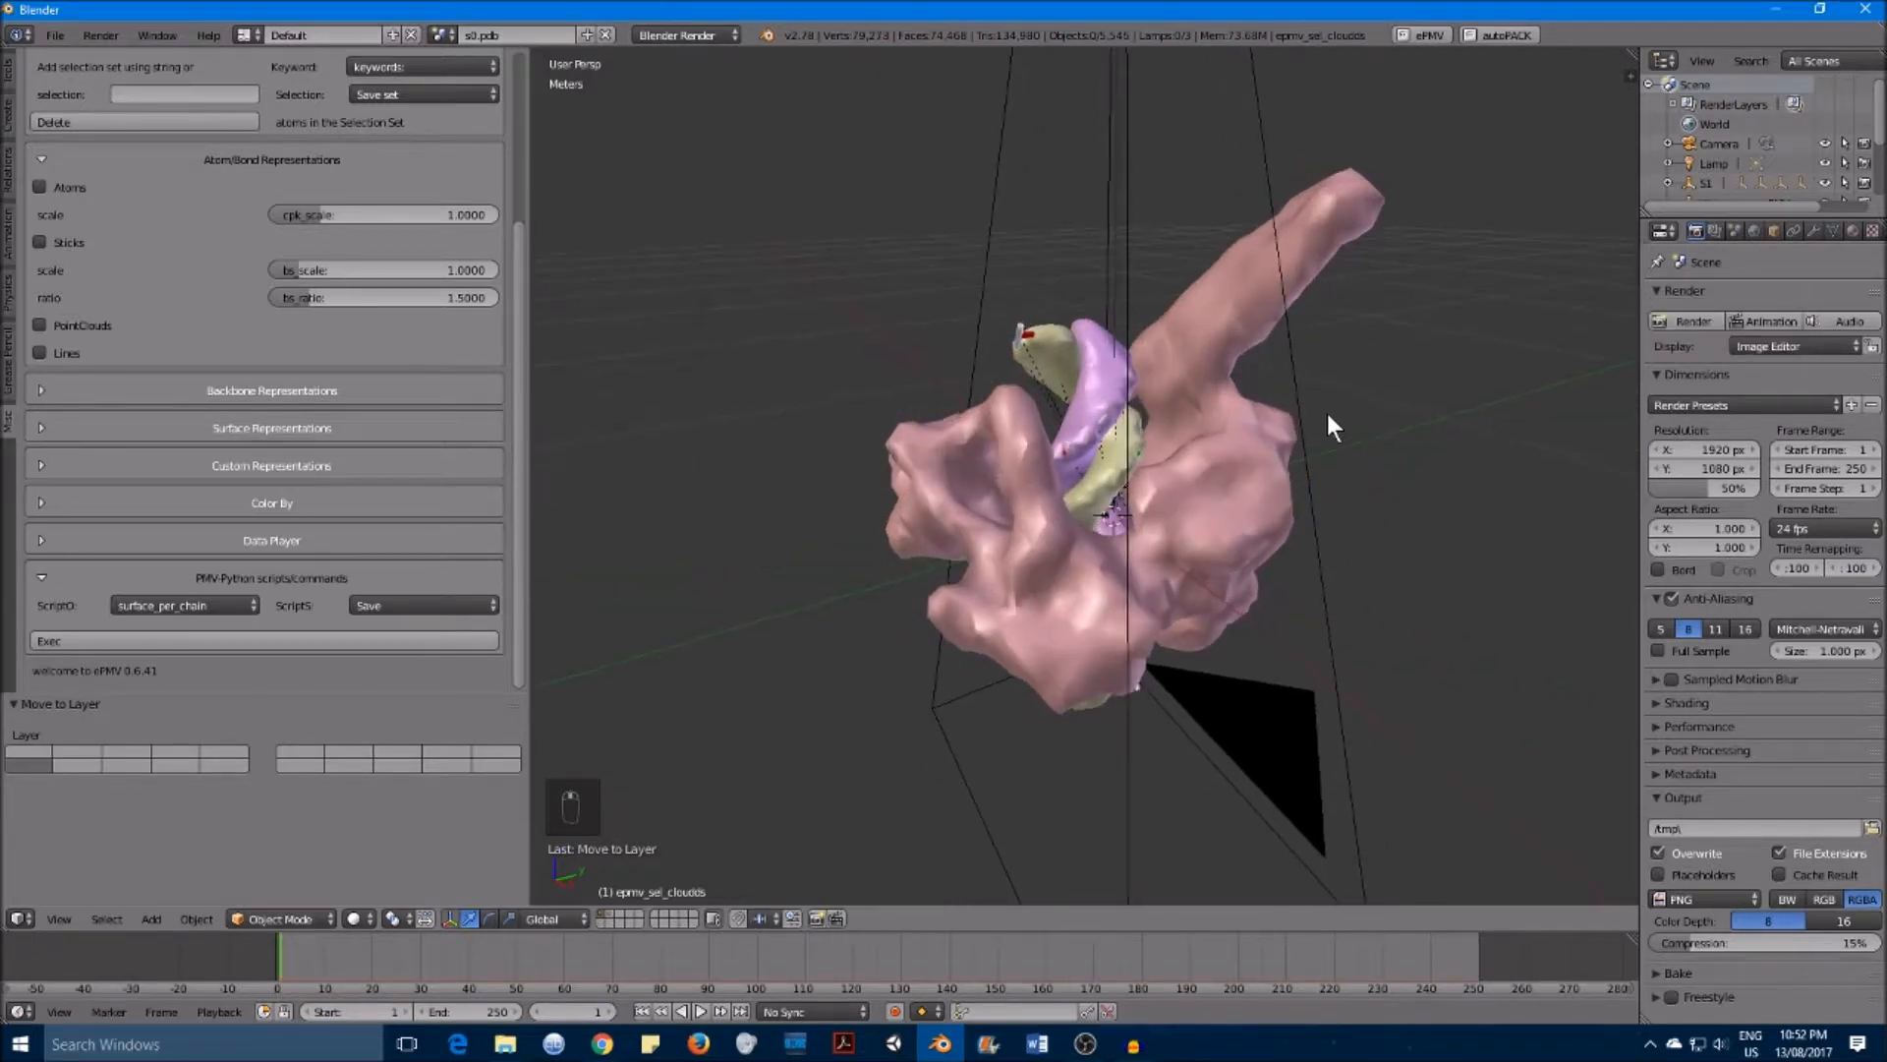
click(600, 923)
middle_drag(1146, 493, 1352, 291)
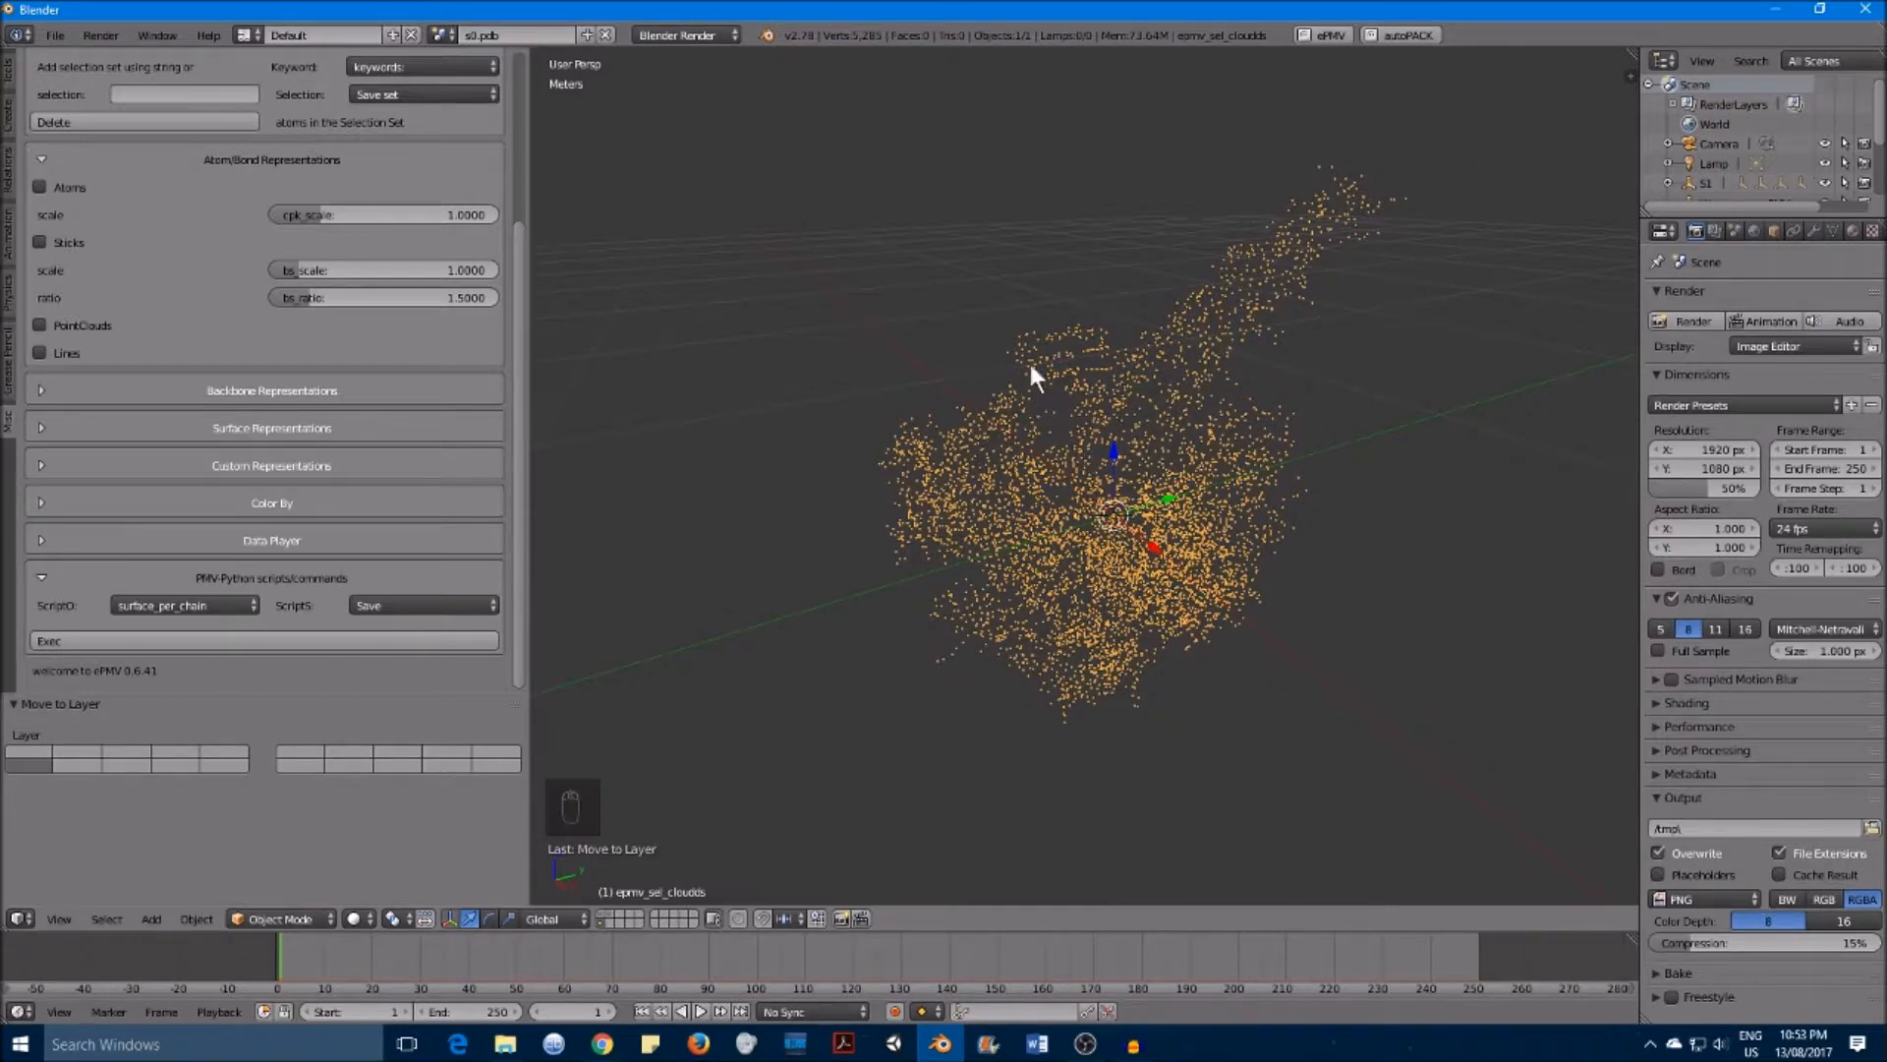
click(599, 915)
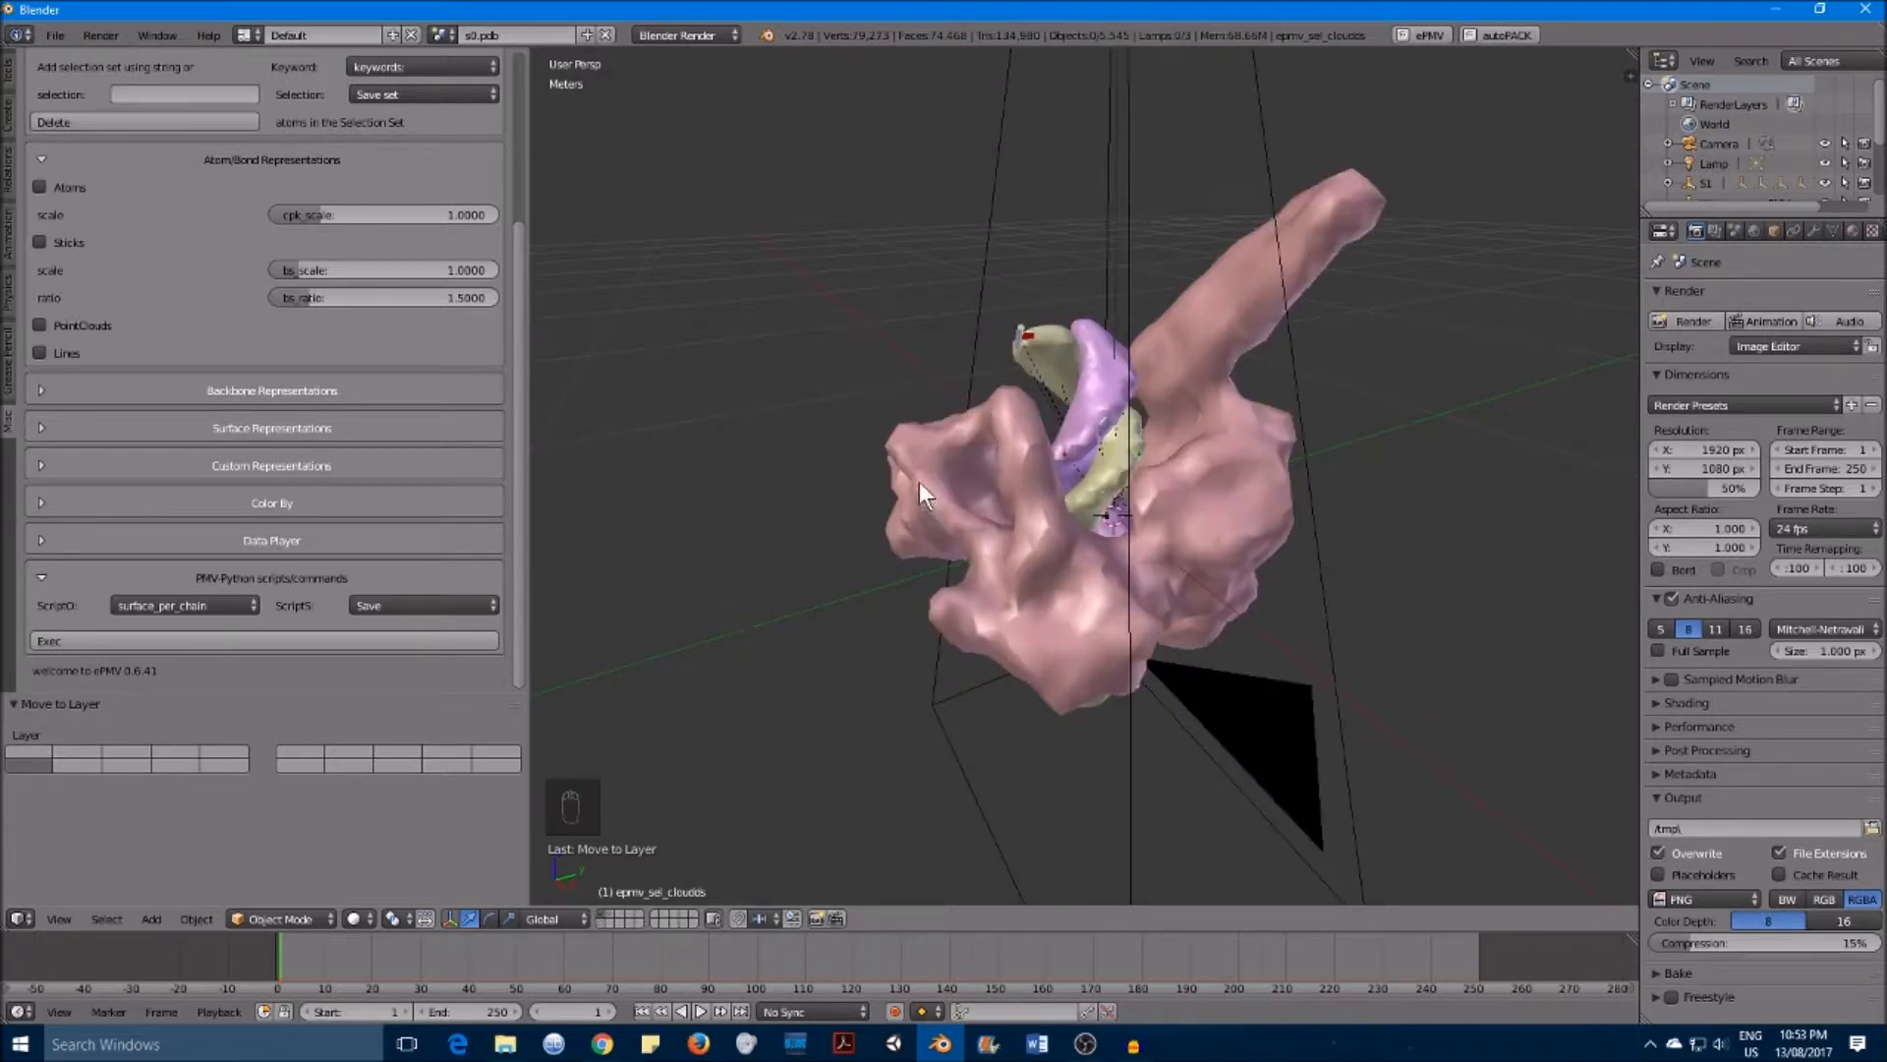
Step: Select the S1BCMS chain surface and move it to a third layer
right_click(1376, 211)
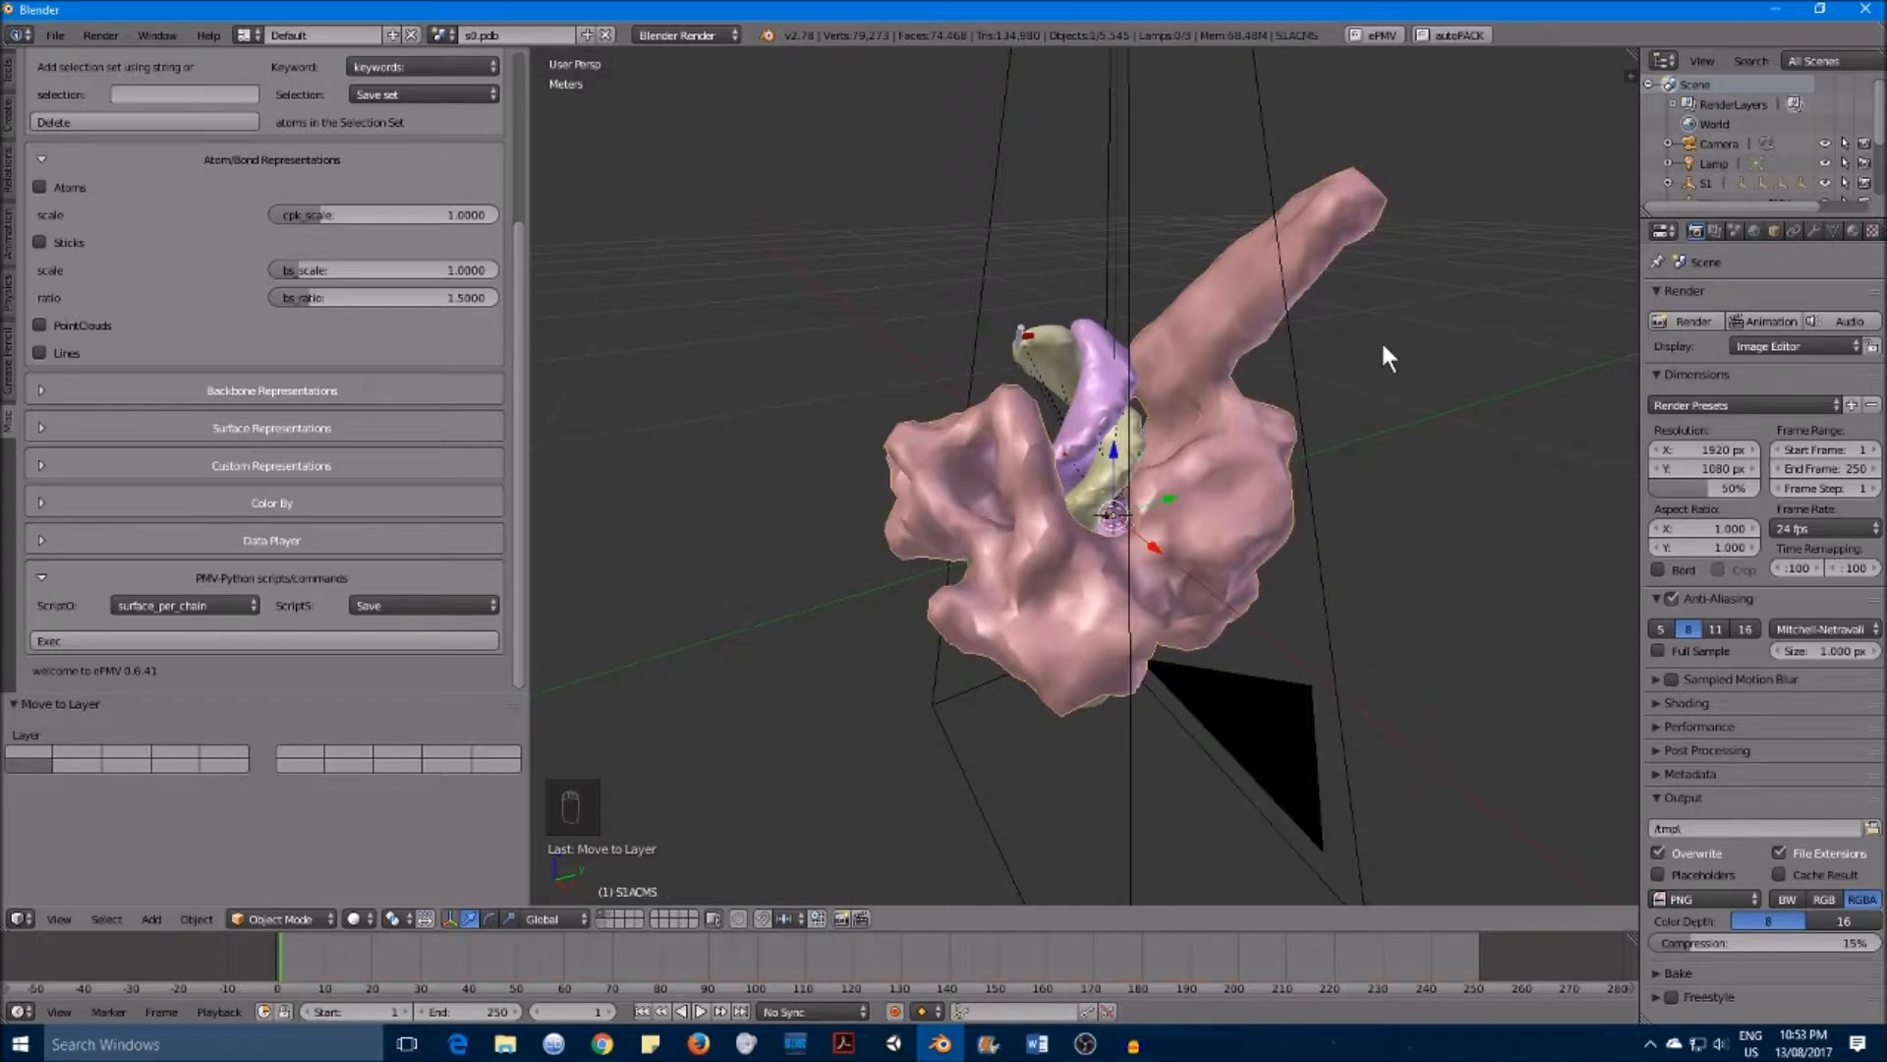
shift+right_click(1058, 339)
shift+right_click(1085, 351)
middle_drag(1320, 503, 1241, 400)
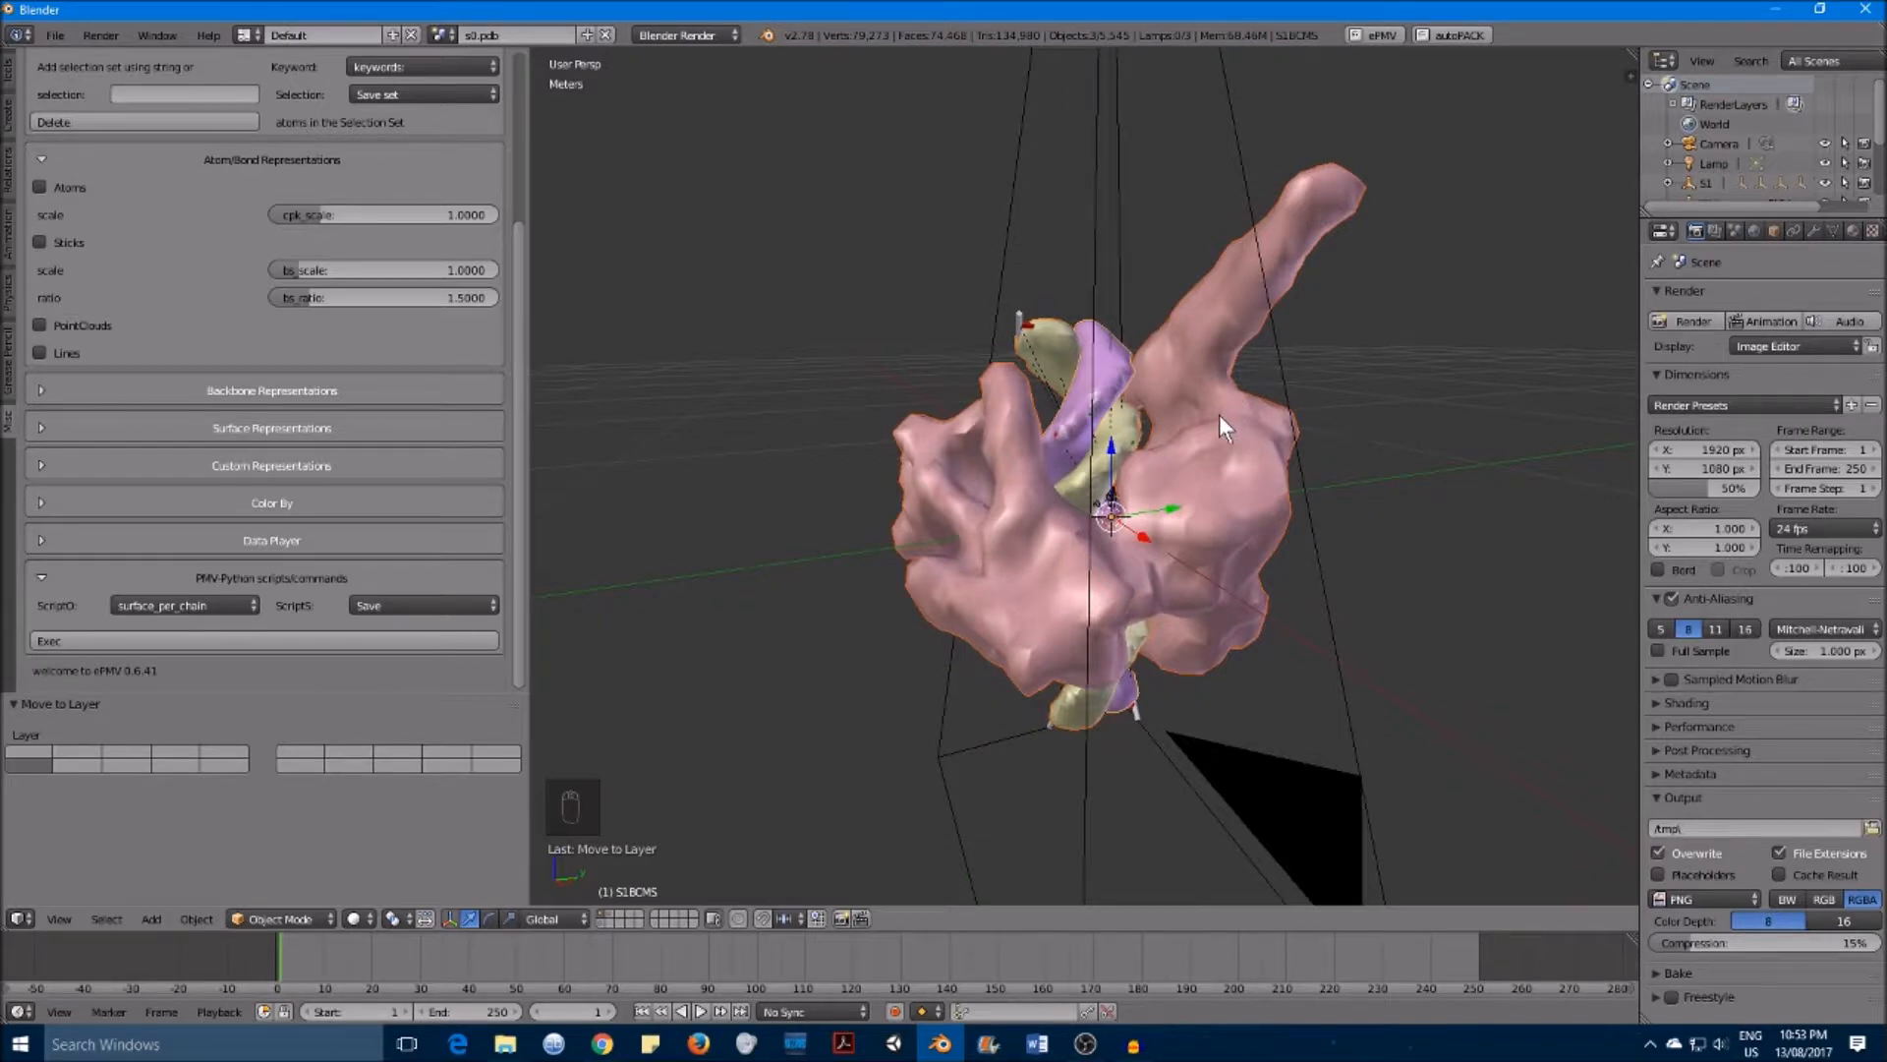
key(m)
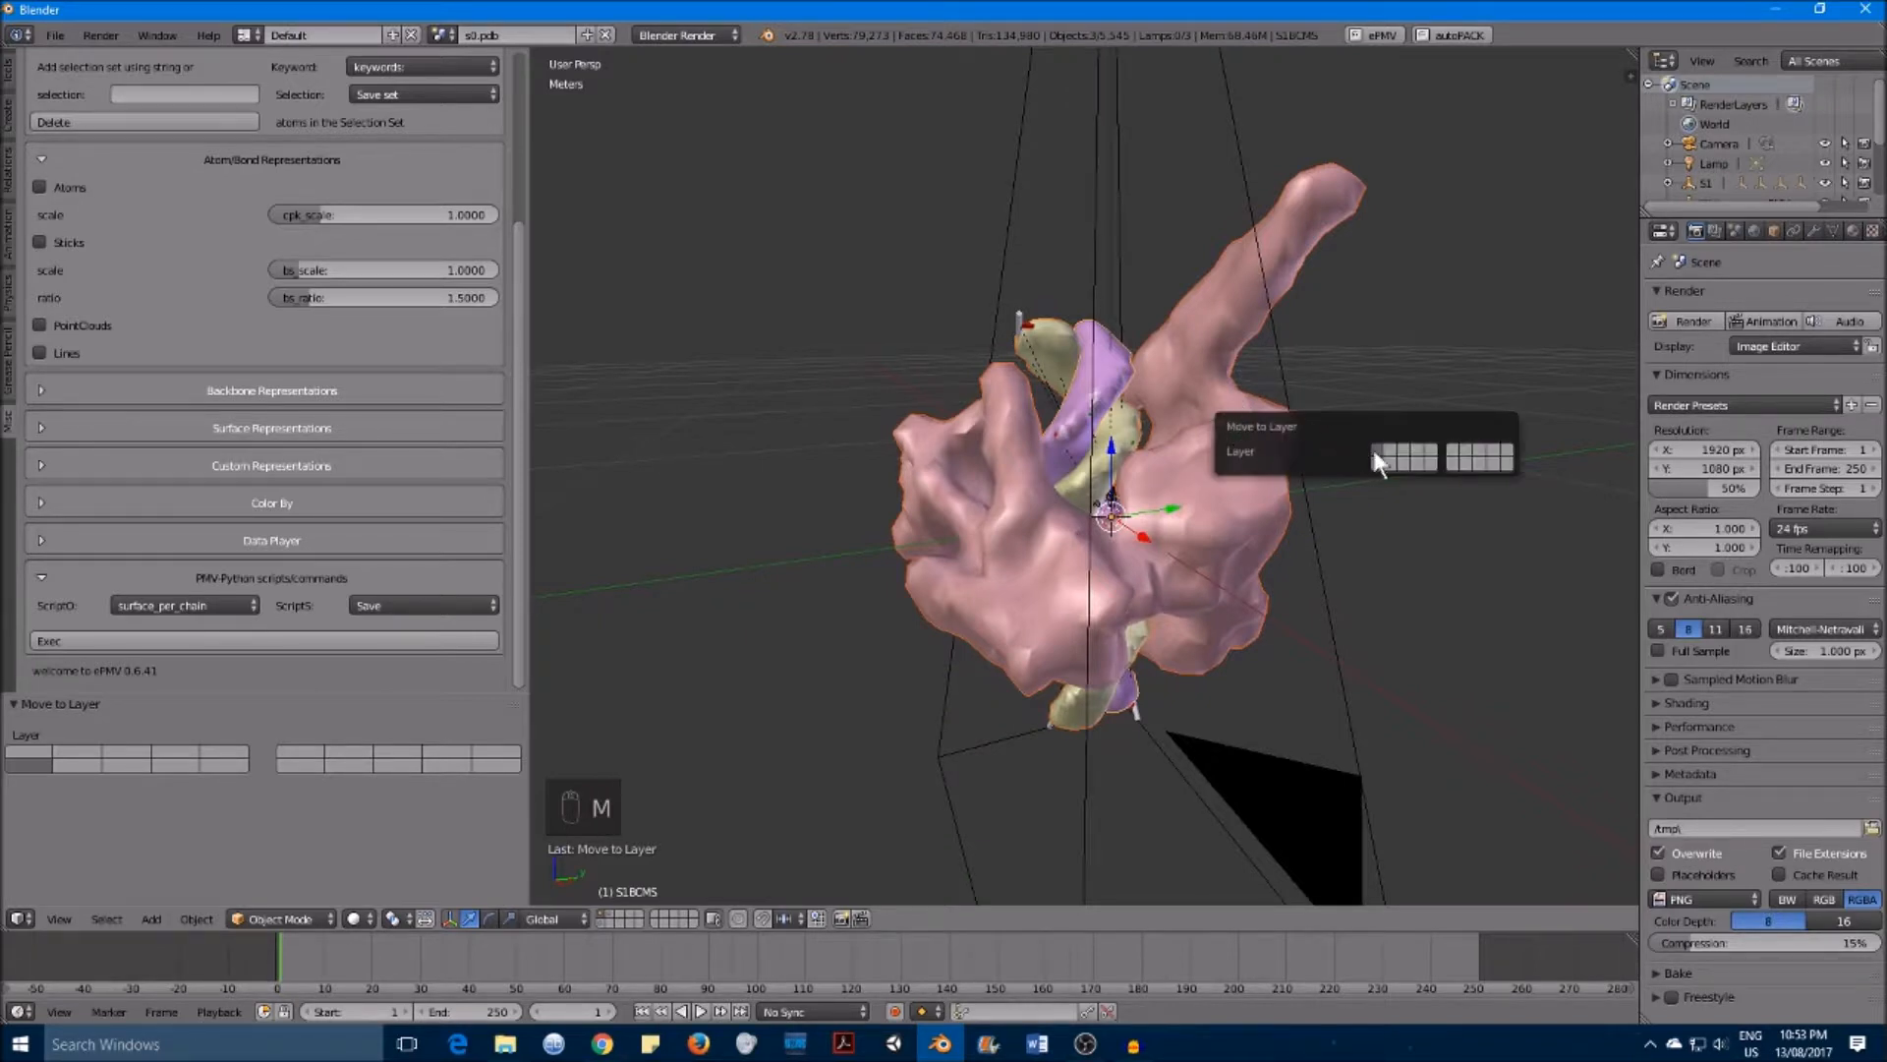
click(1404, 449)
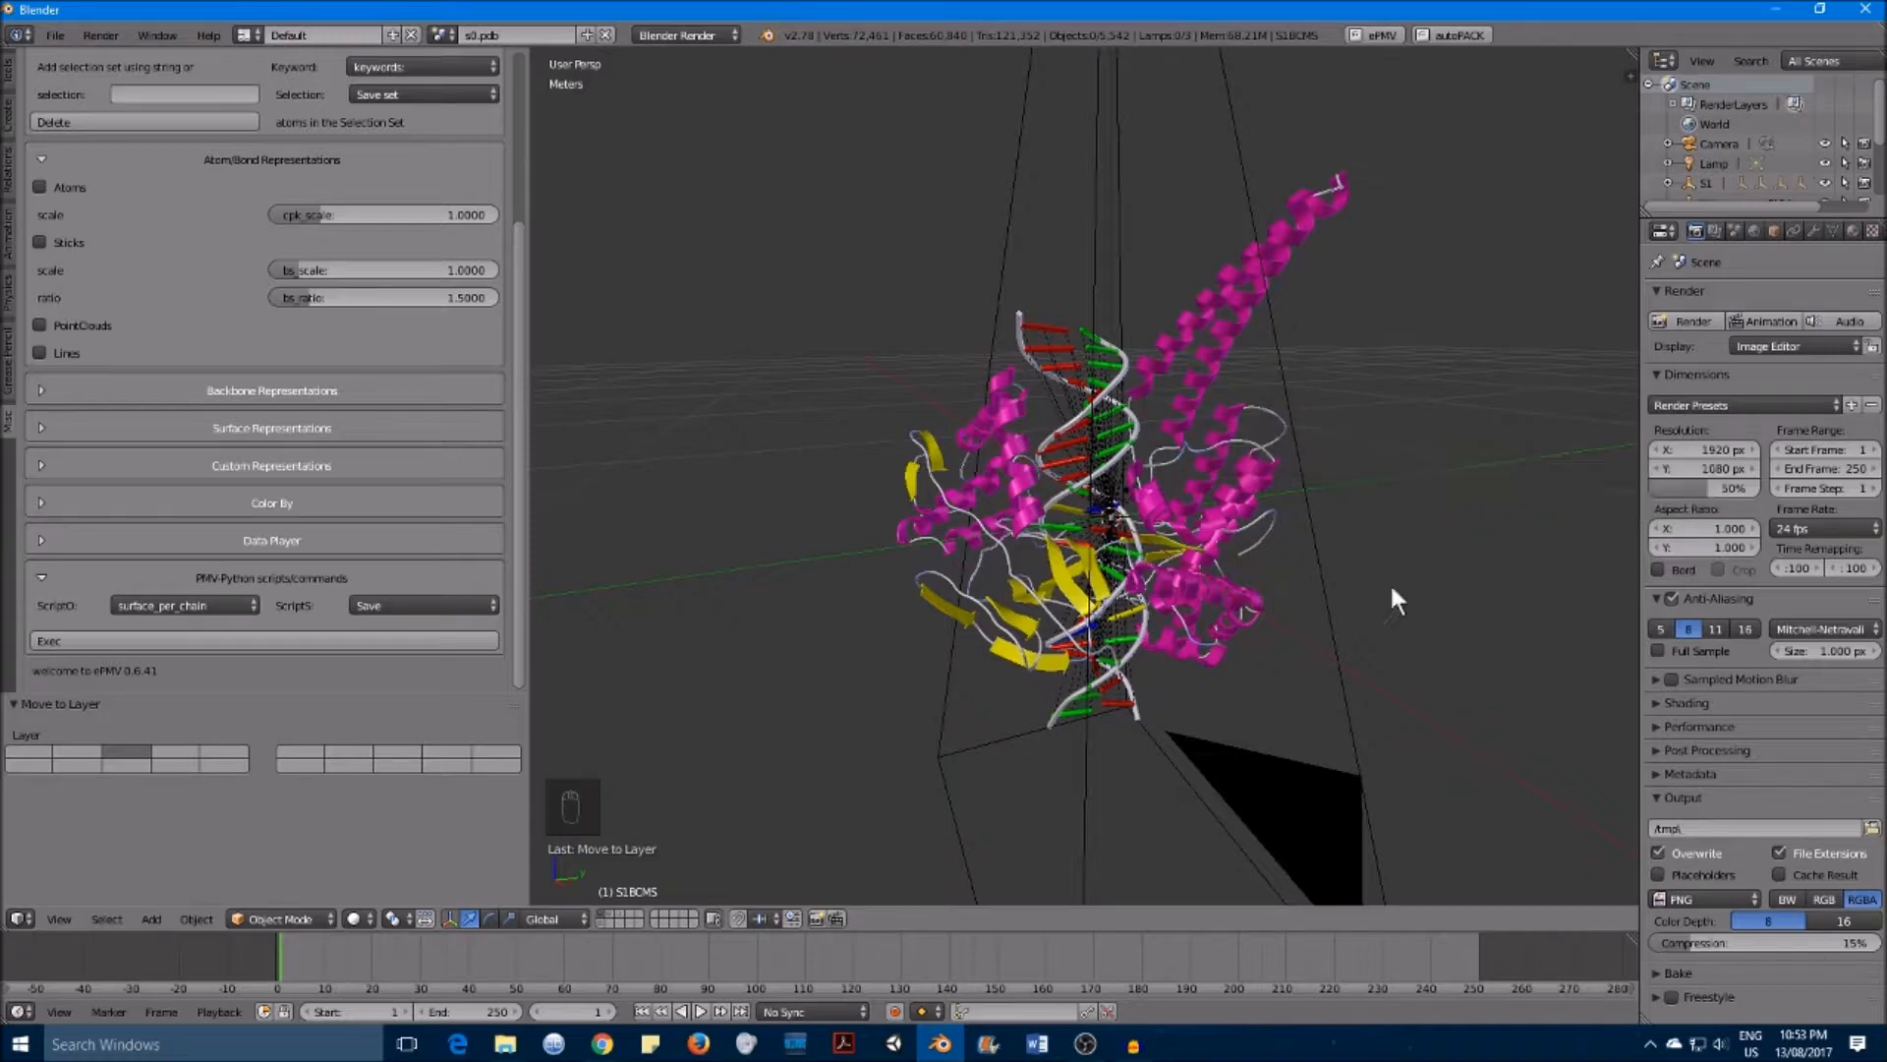
Step: Switch through the layers to compare the surface, point cloud and ribbon displays
middle_drag(1254, 487, 1207, 286)
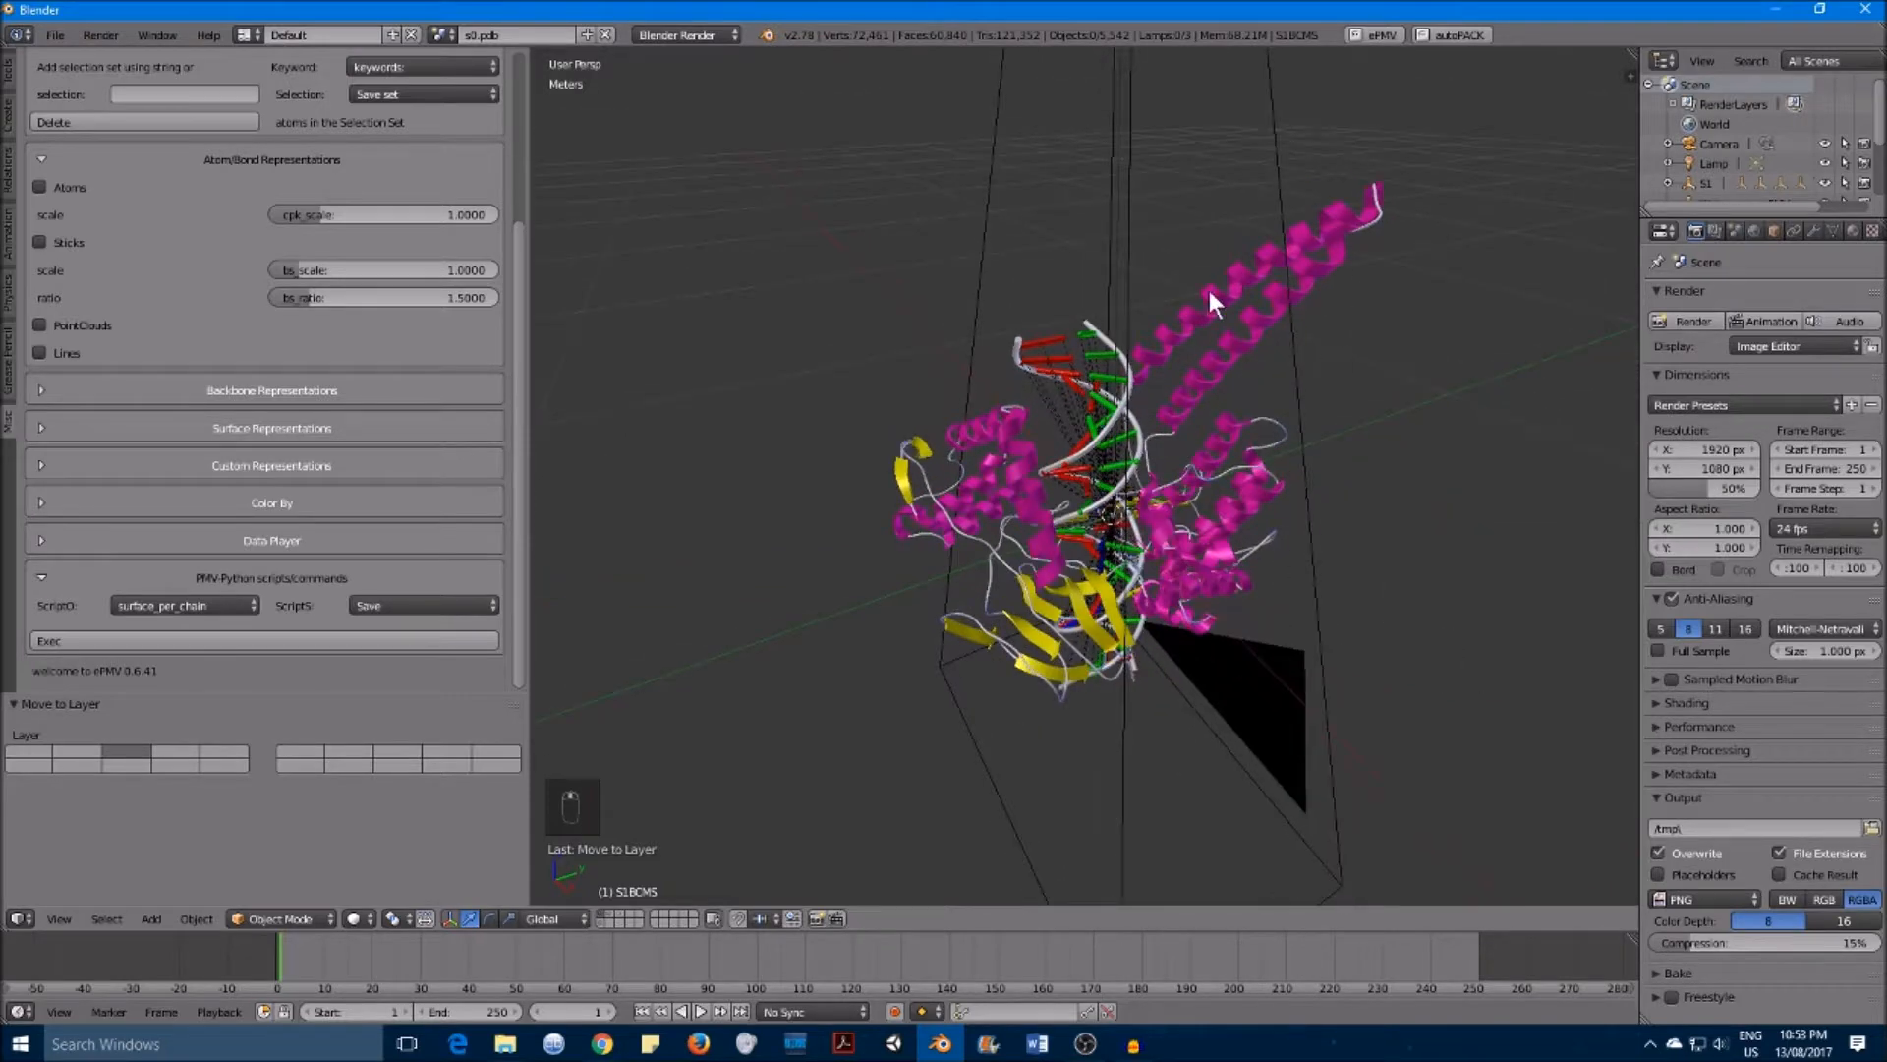
click(609, 915)
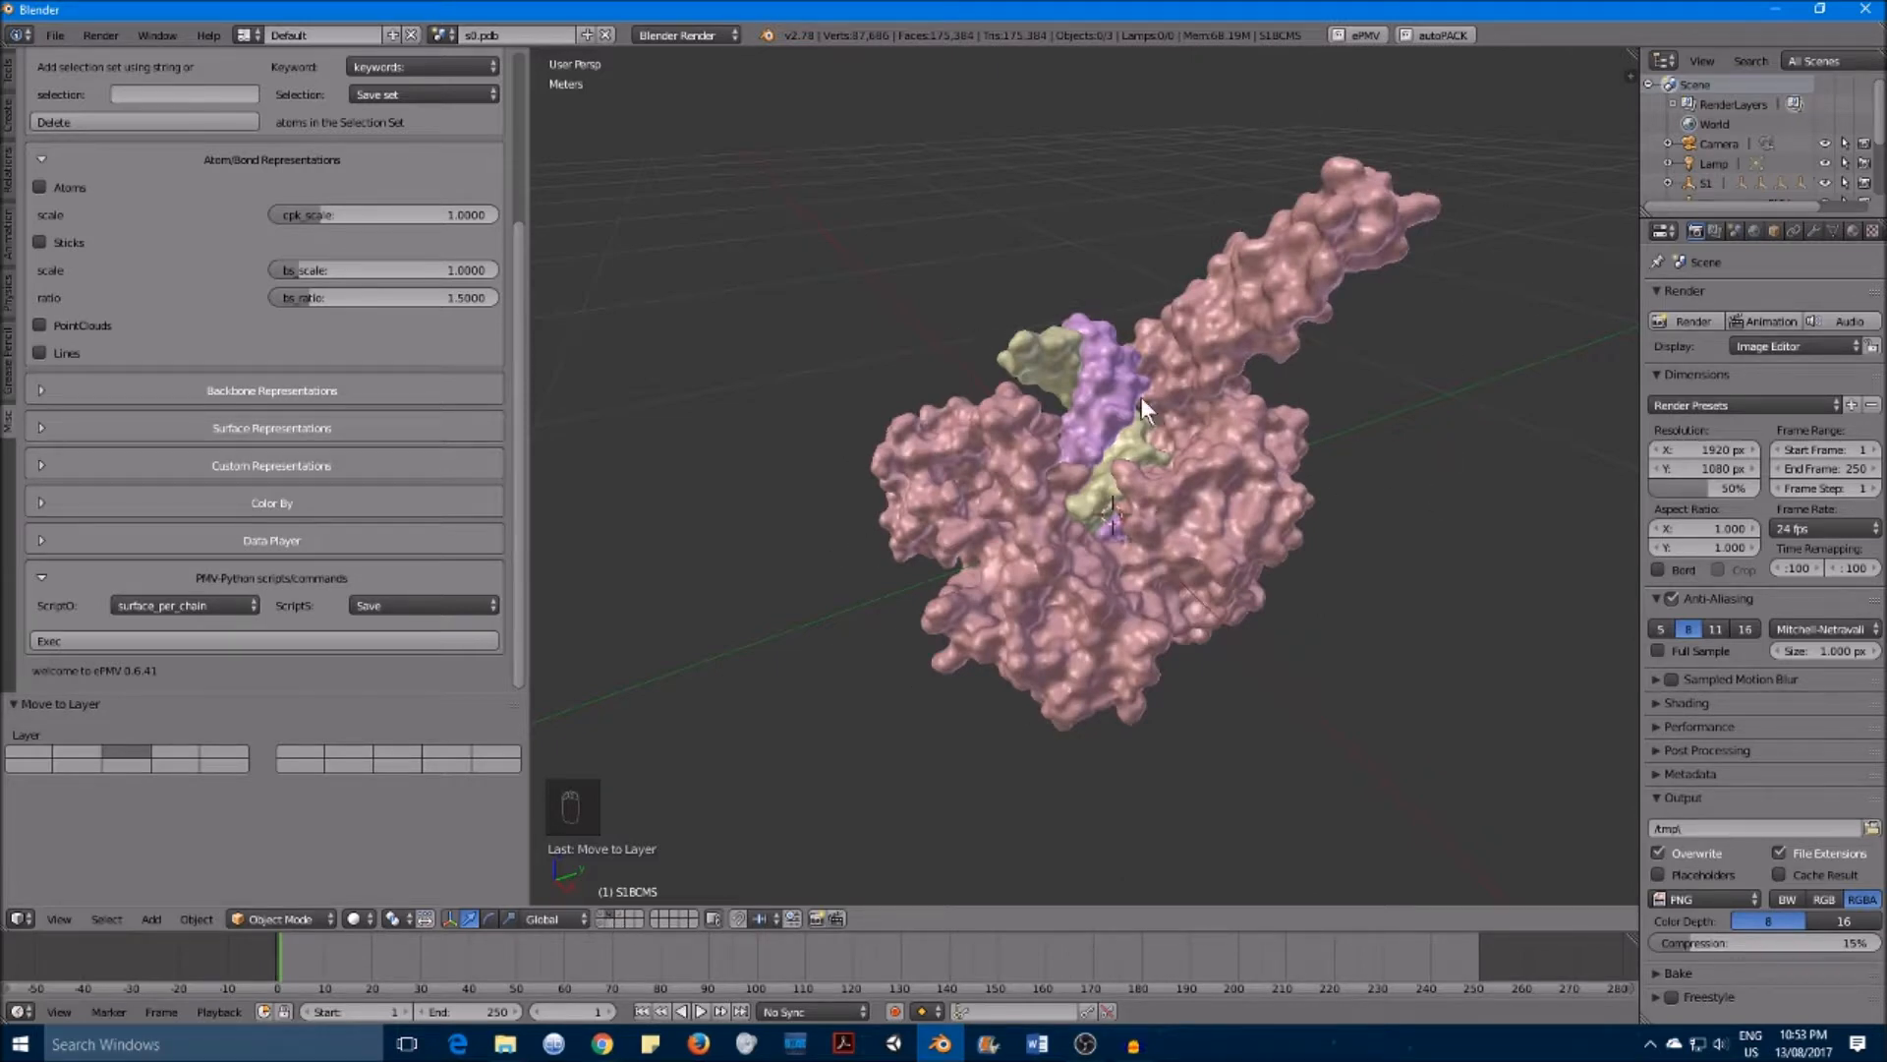
click(623, 911)
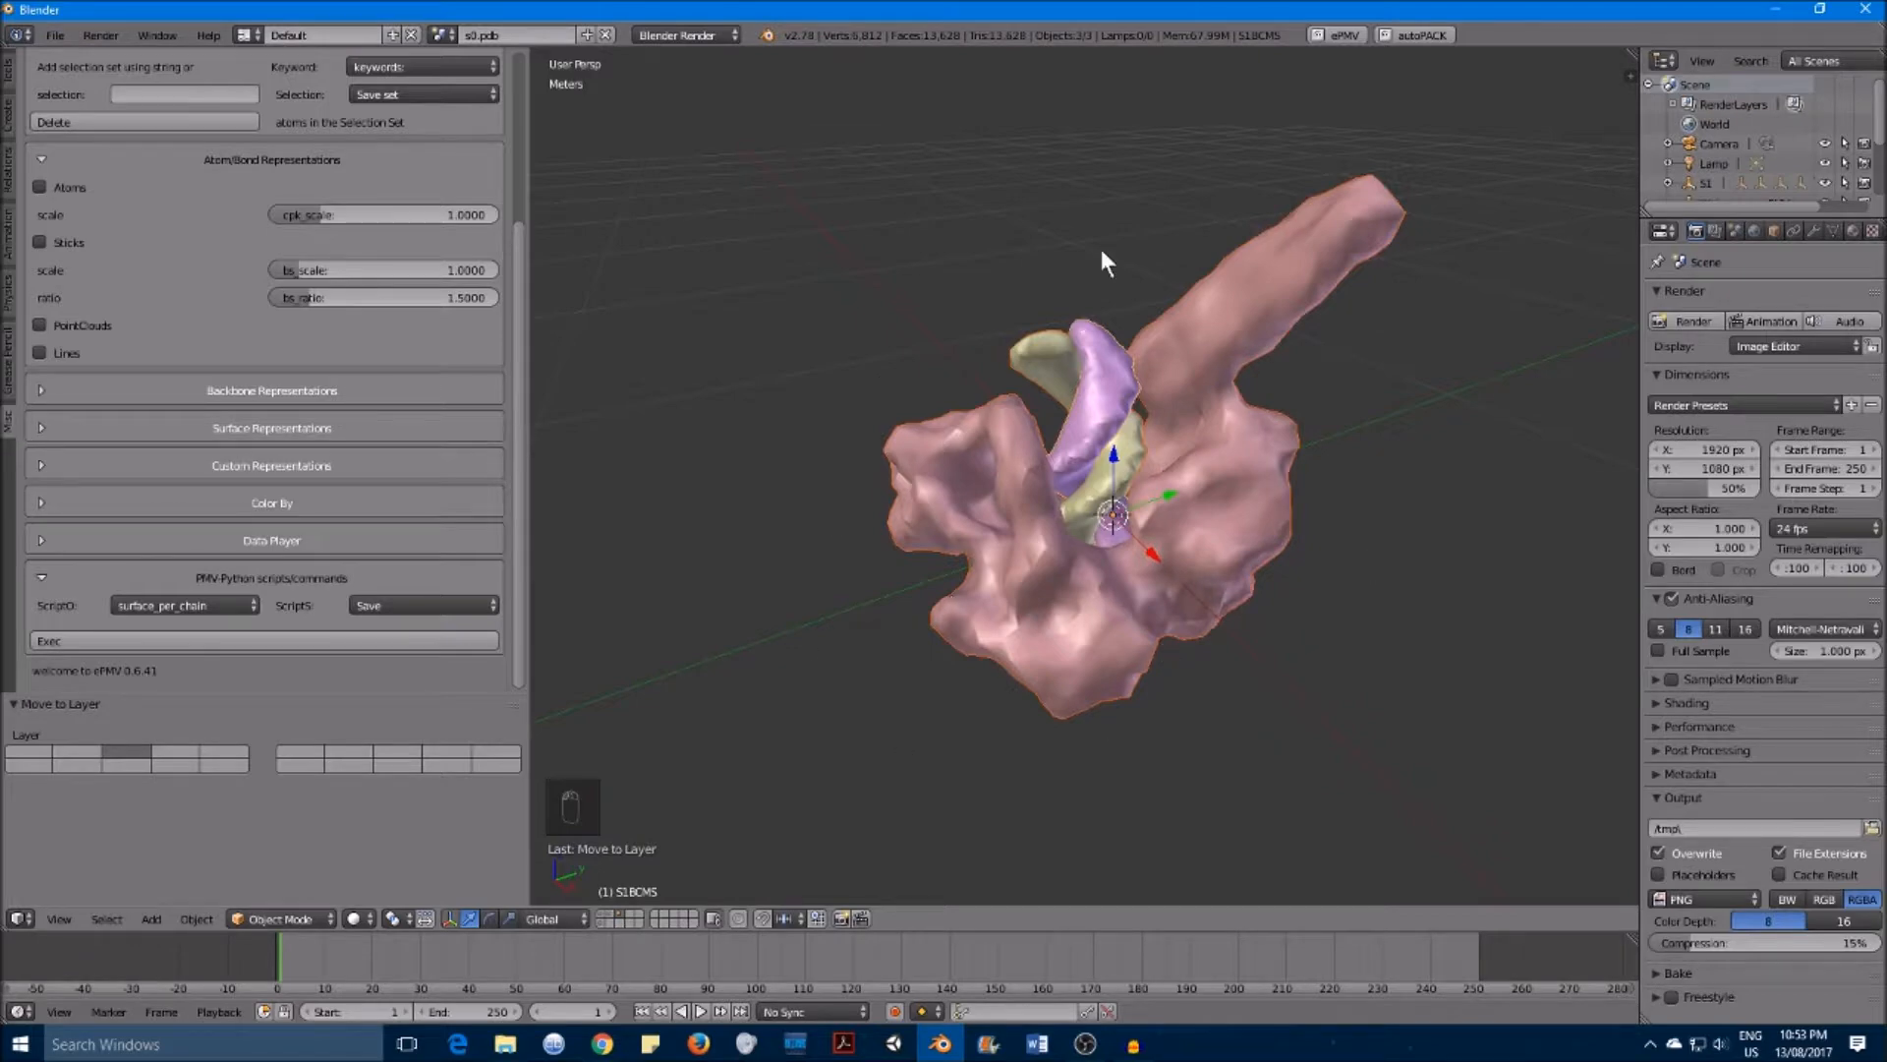
click(602, 923)
middle_drag(1351, 459, 1319, 421)
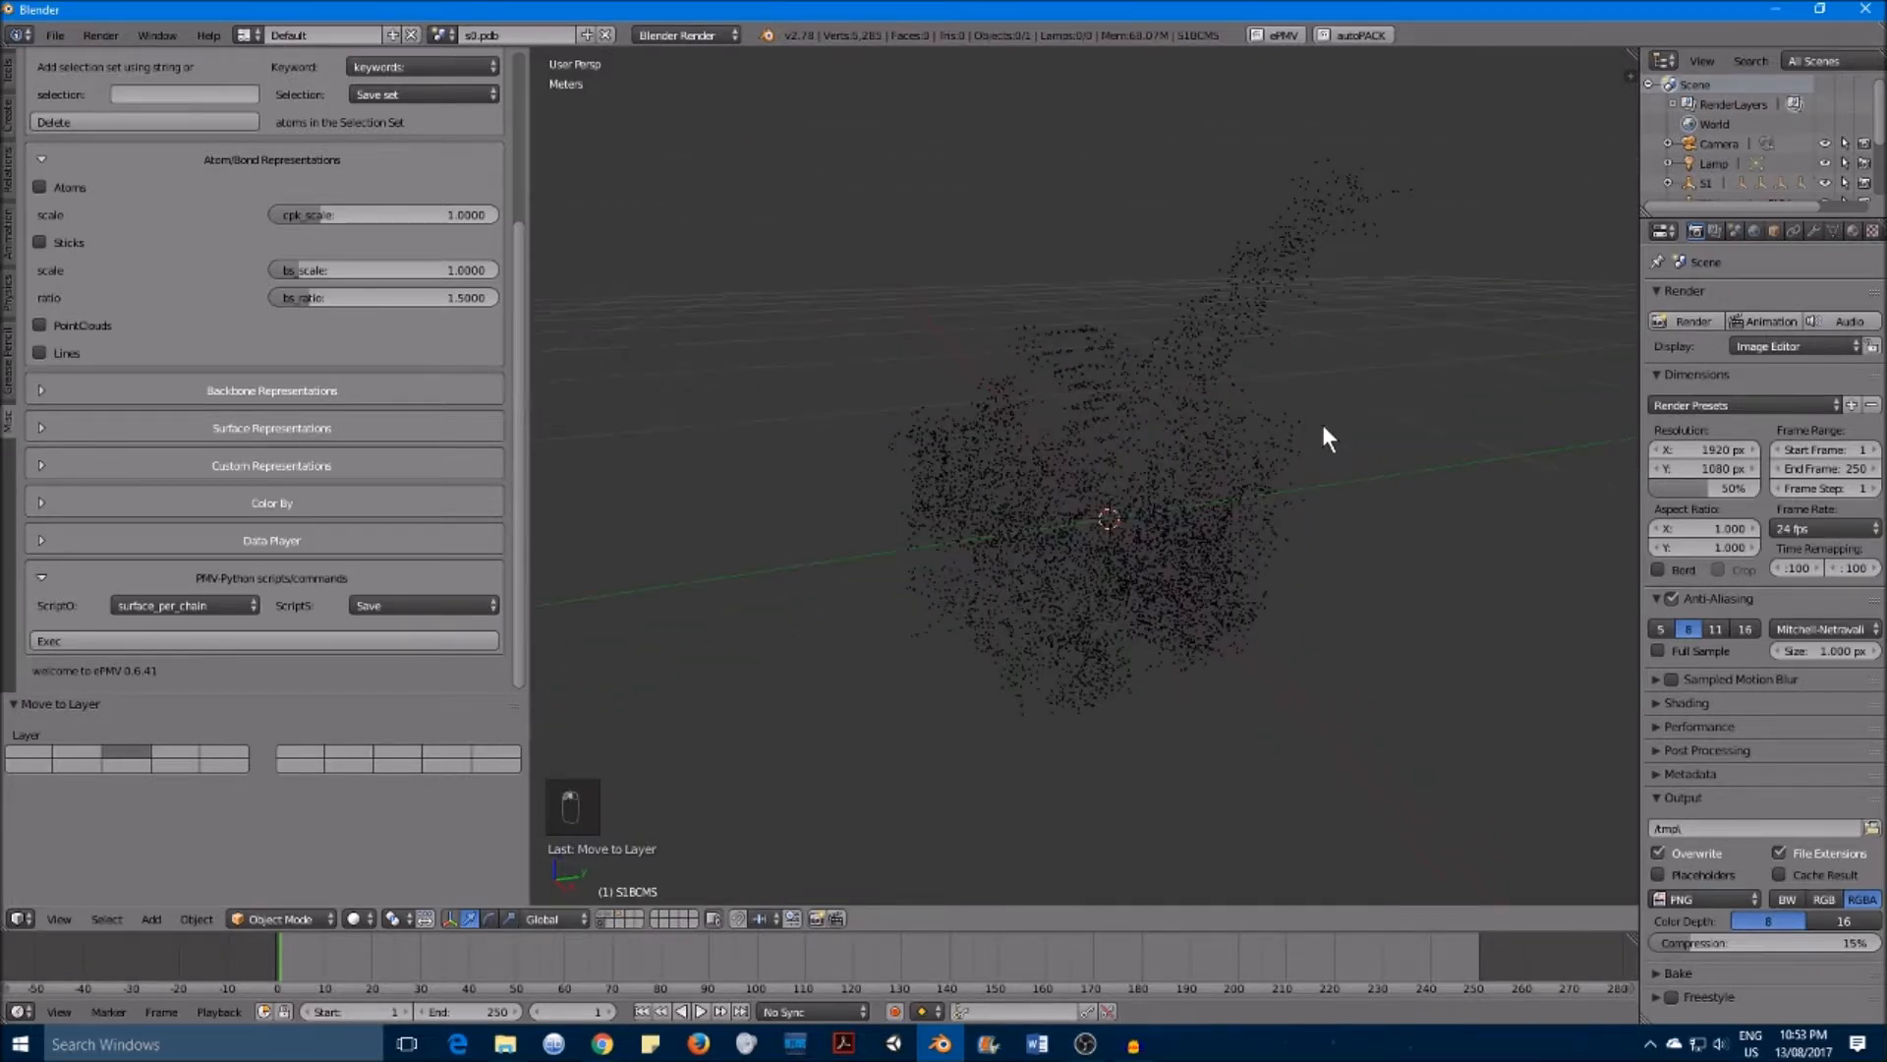
click(605, 921)
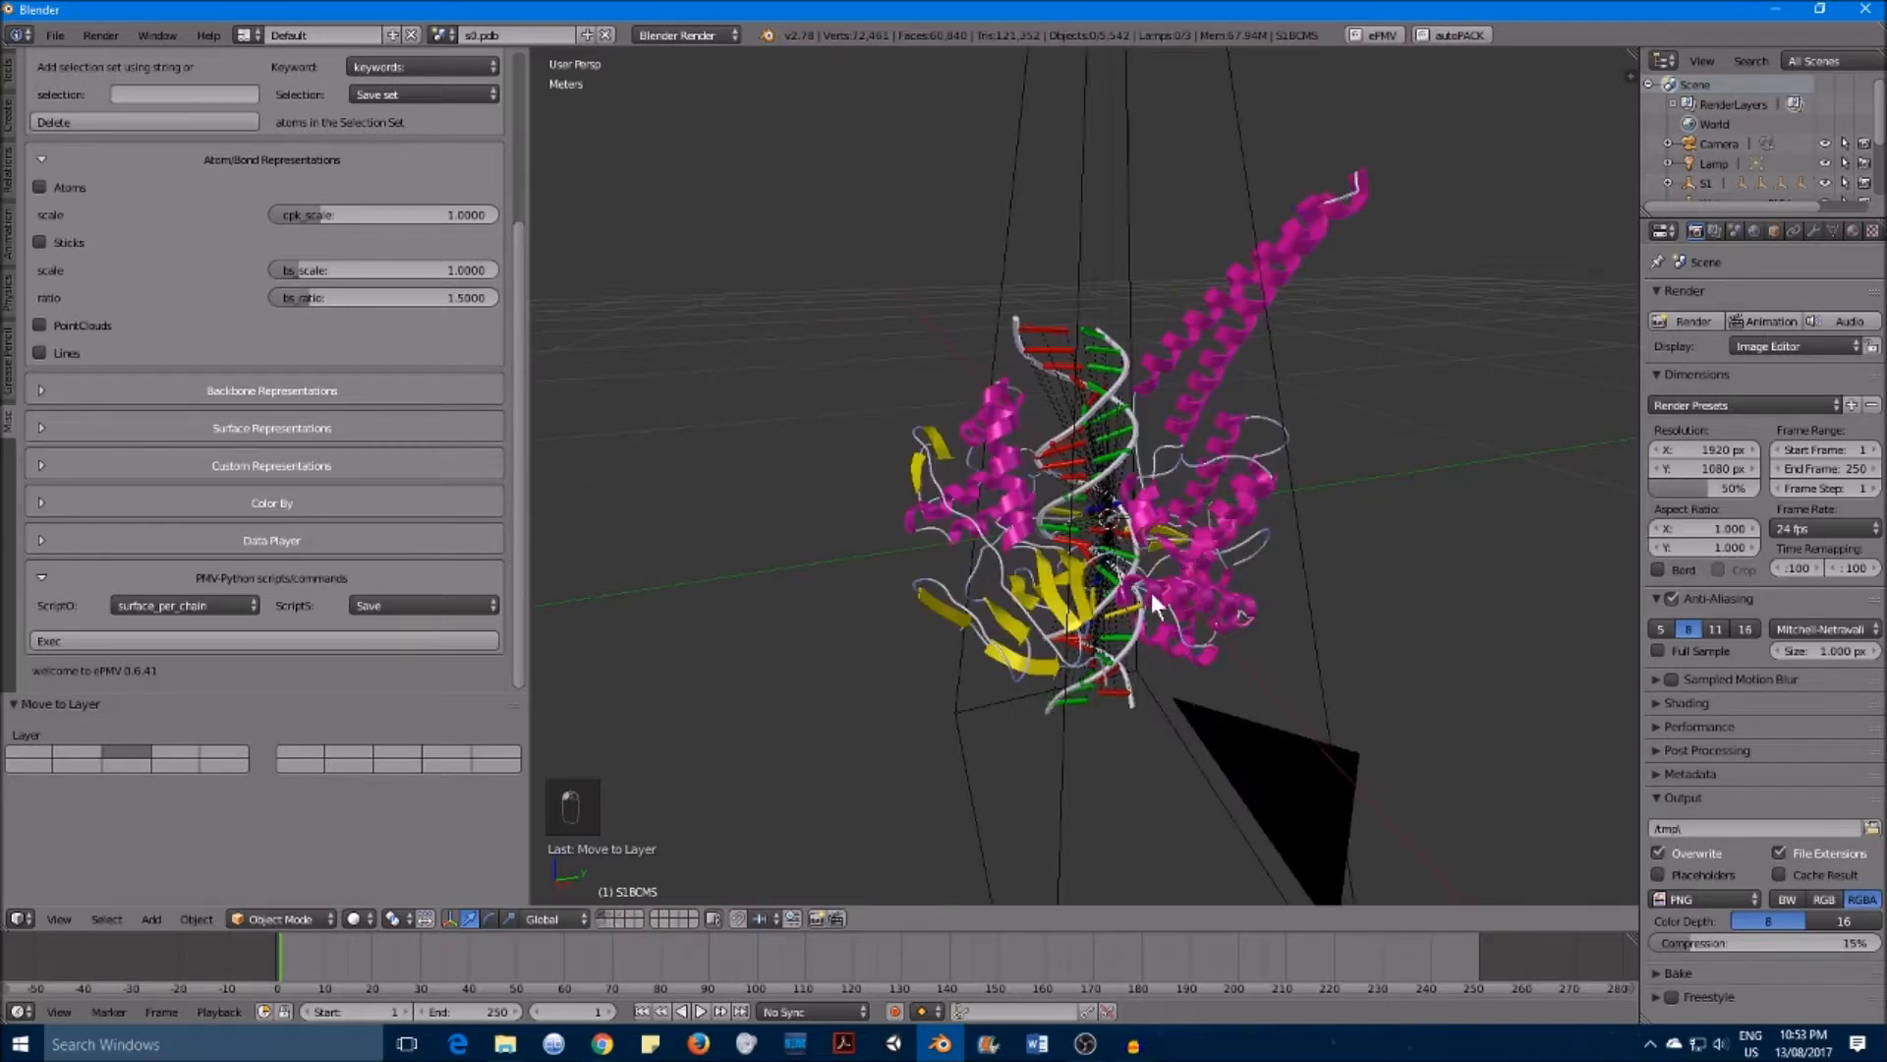
click(614, 918)
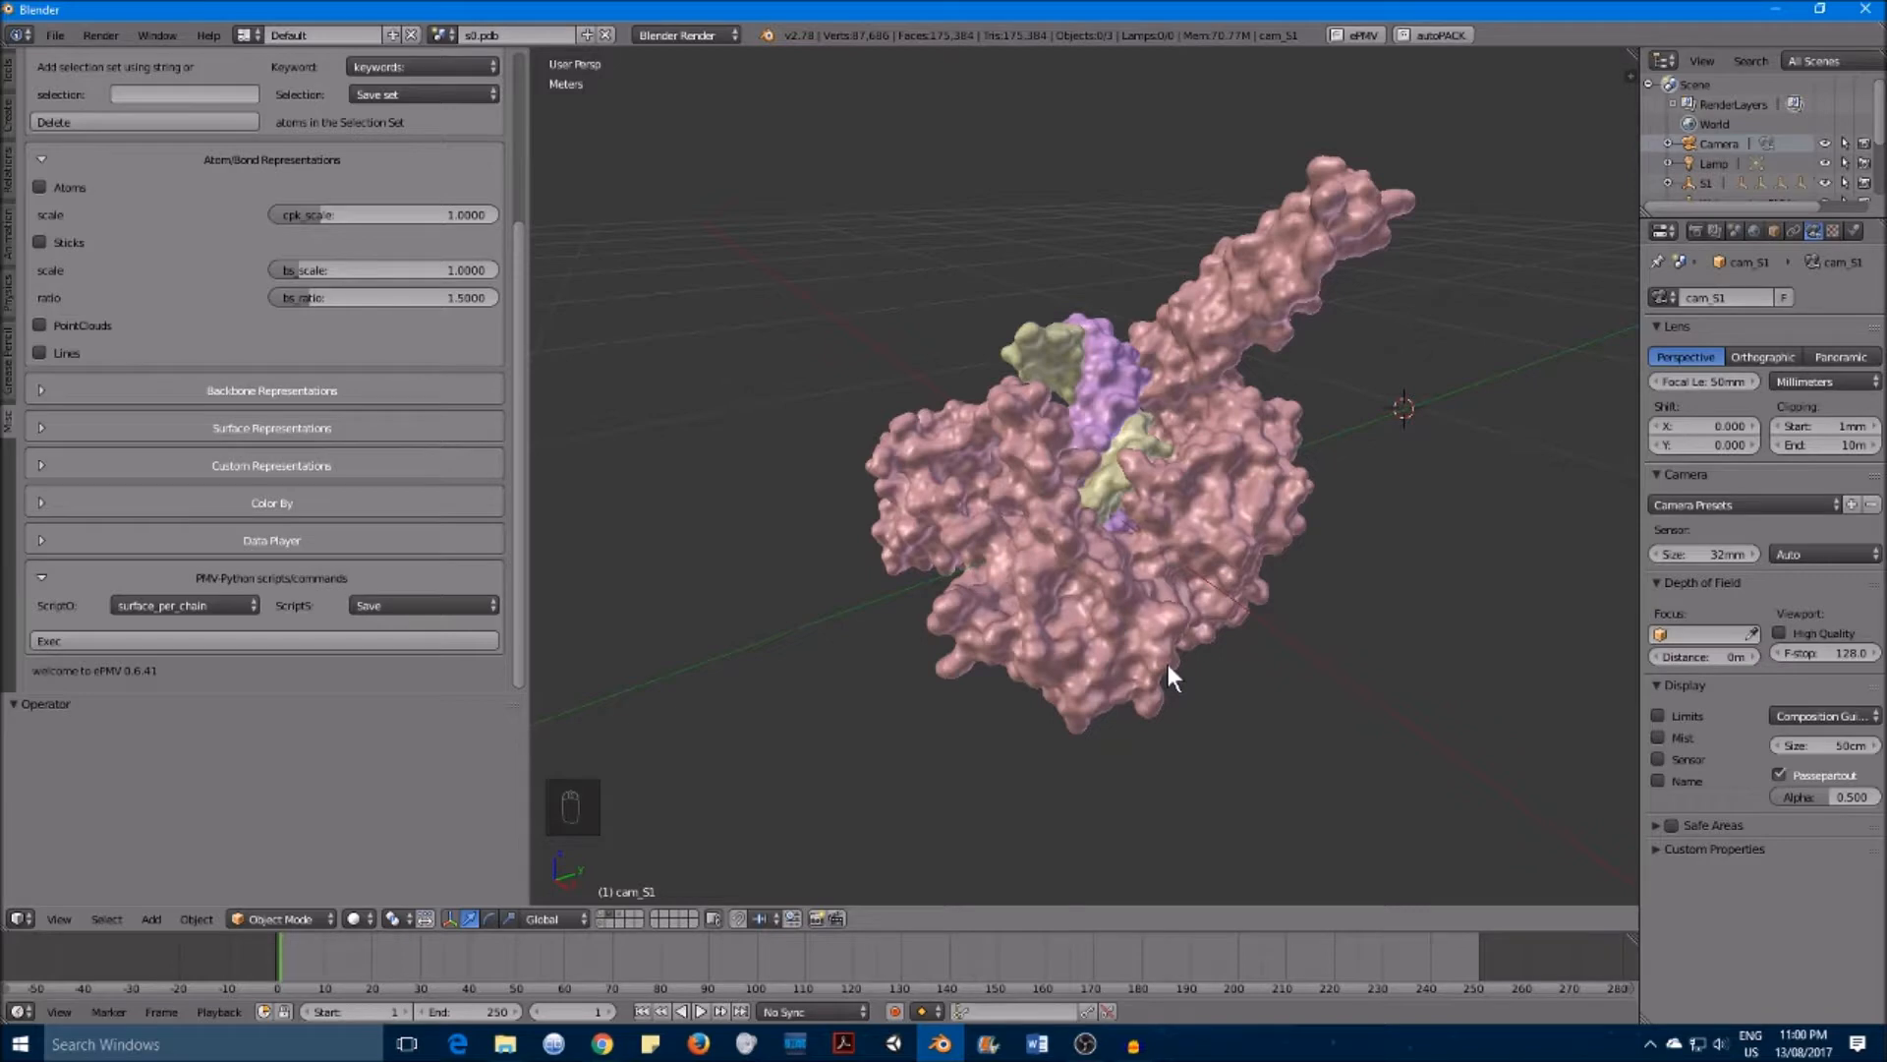
Step: Frame the molecule in the viewport and align the camera to the current view
mouse_move(1277, 587)
middle_down()
mouse_move(1206, 592)
mouse_move(1276, 562)
mouse_move(1278, 580)
middle_up()
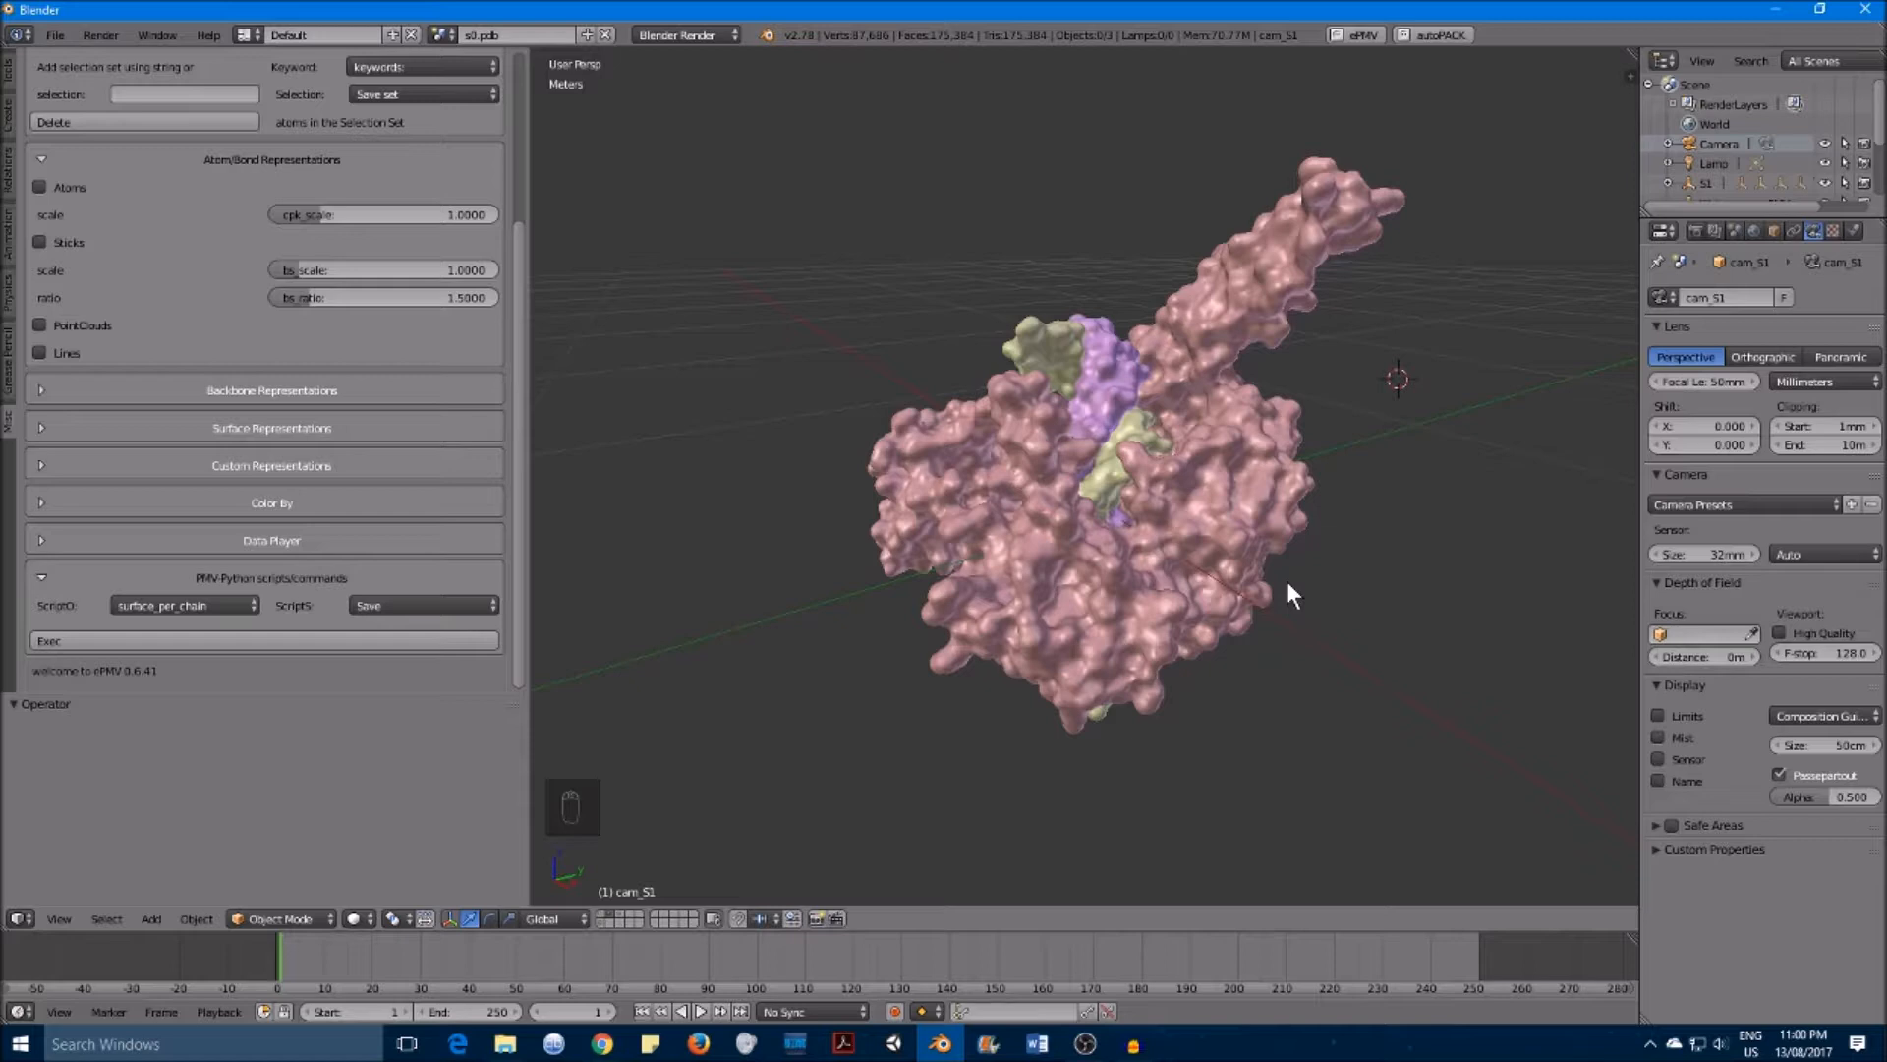
key(KP_0)
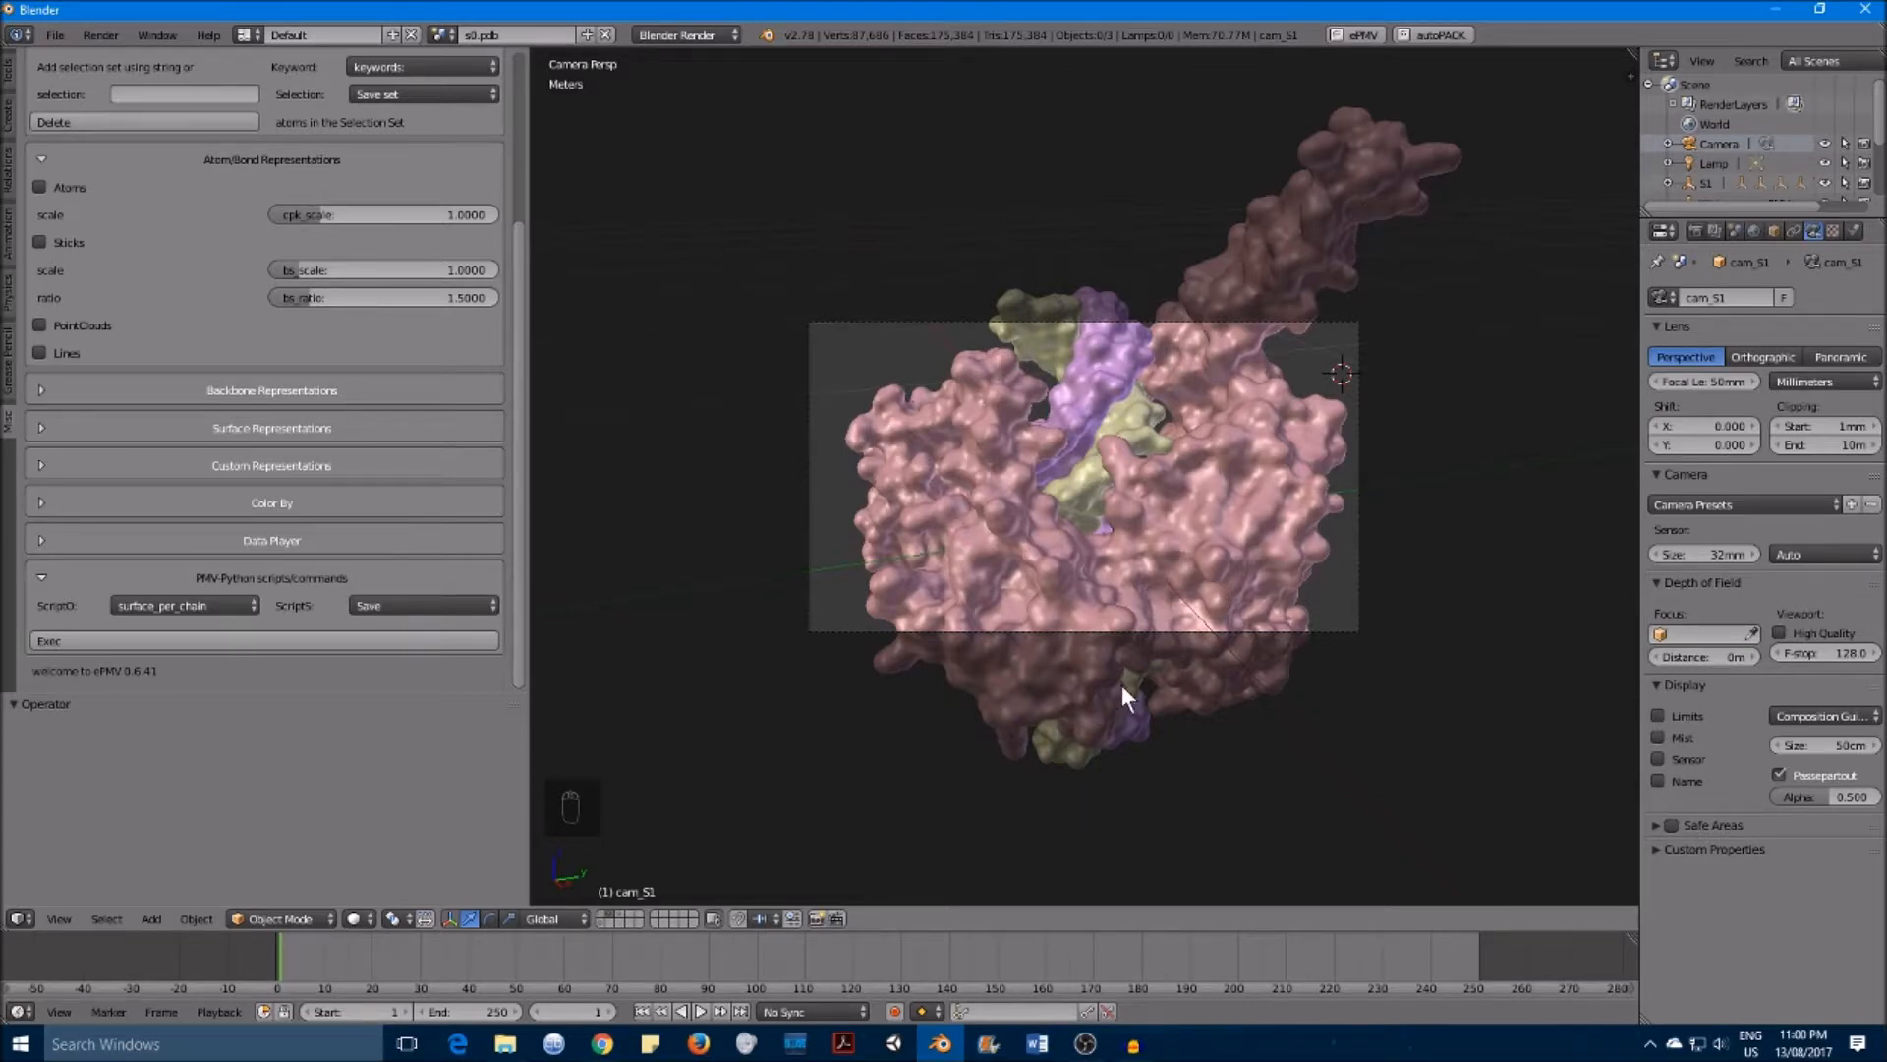
key(KP_0)
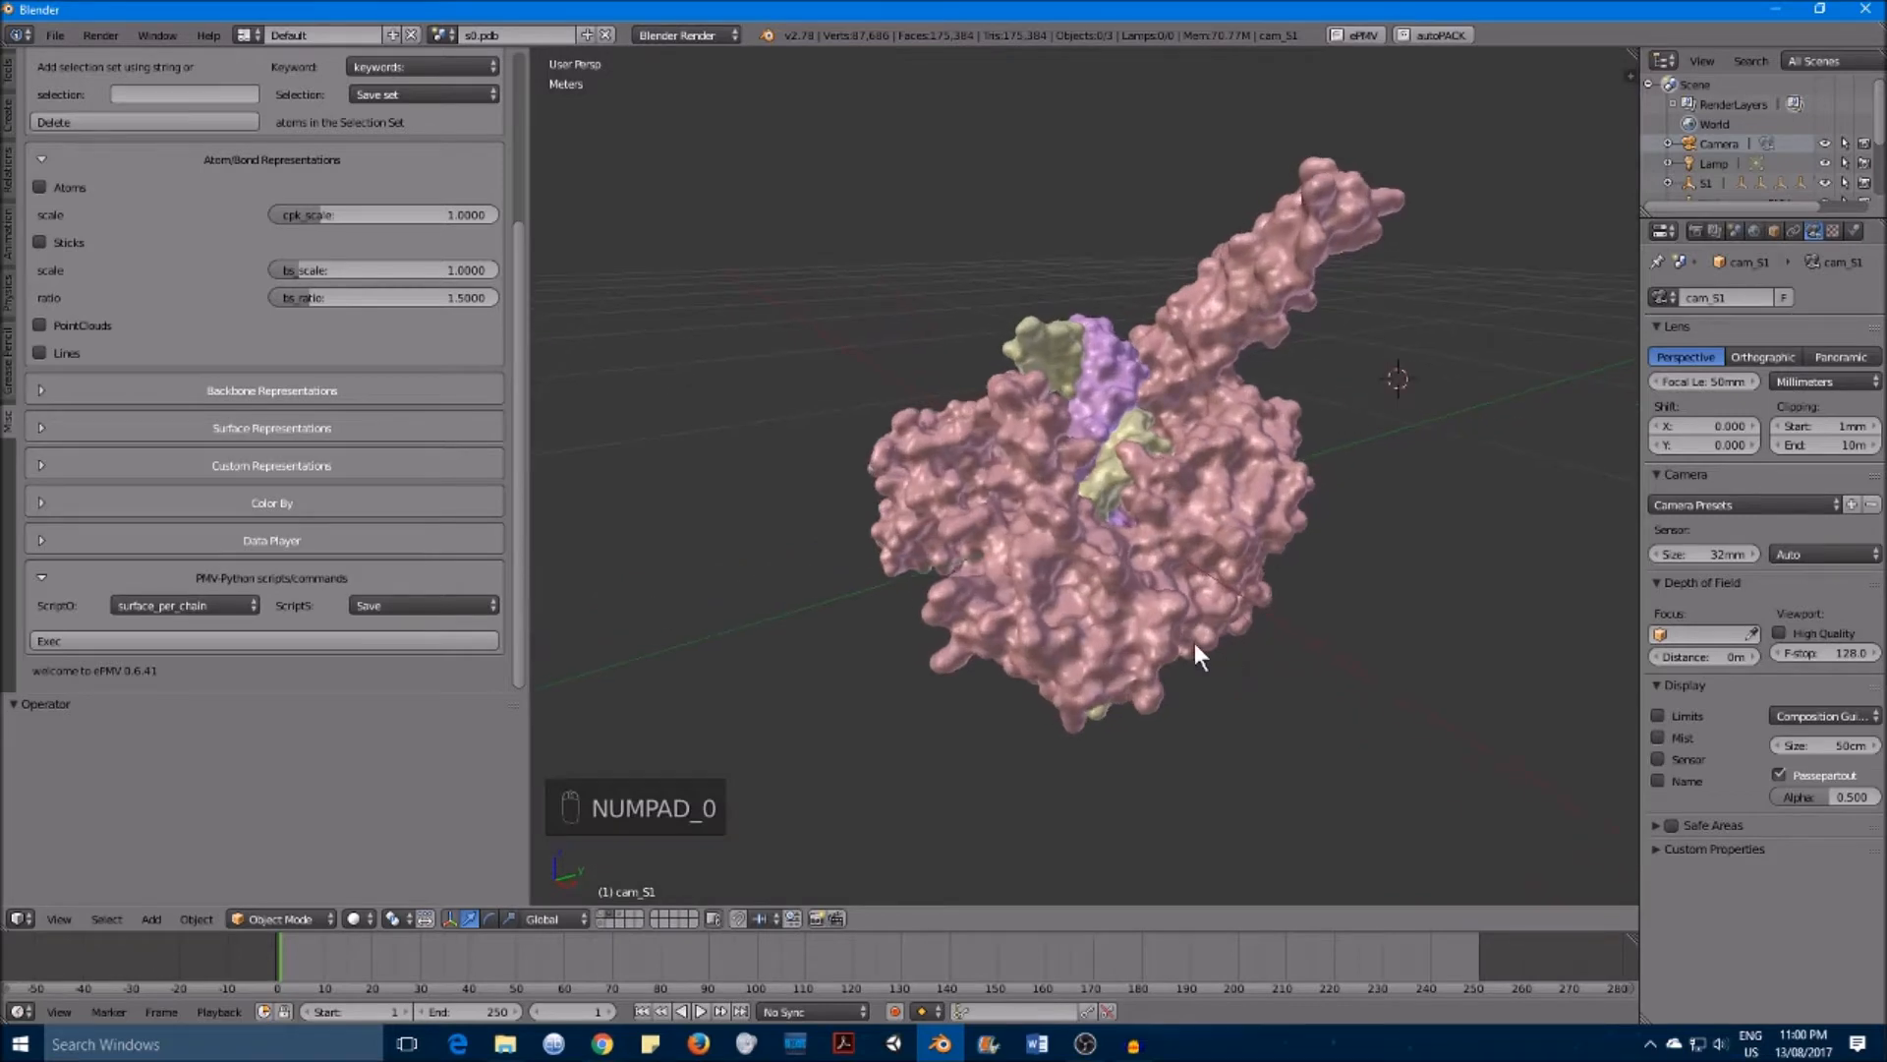
mouse_move(1130, 536)
middle_down()
mouse_move(1152, 538)
mouse_move(1111, 541)
middle_up()
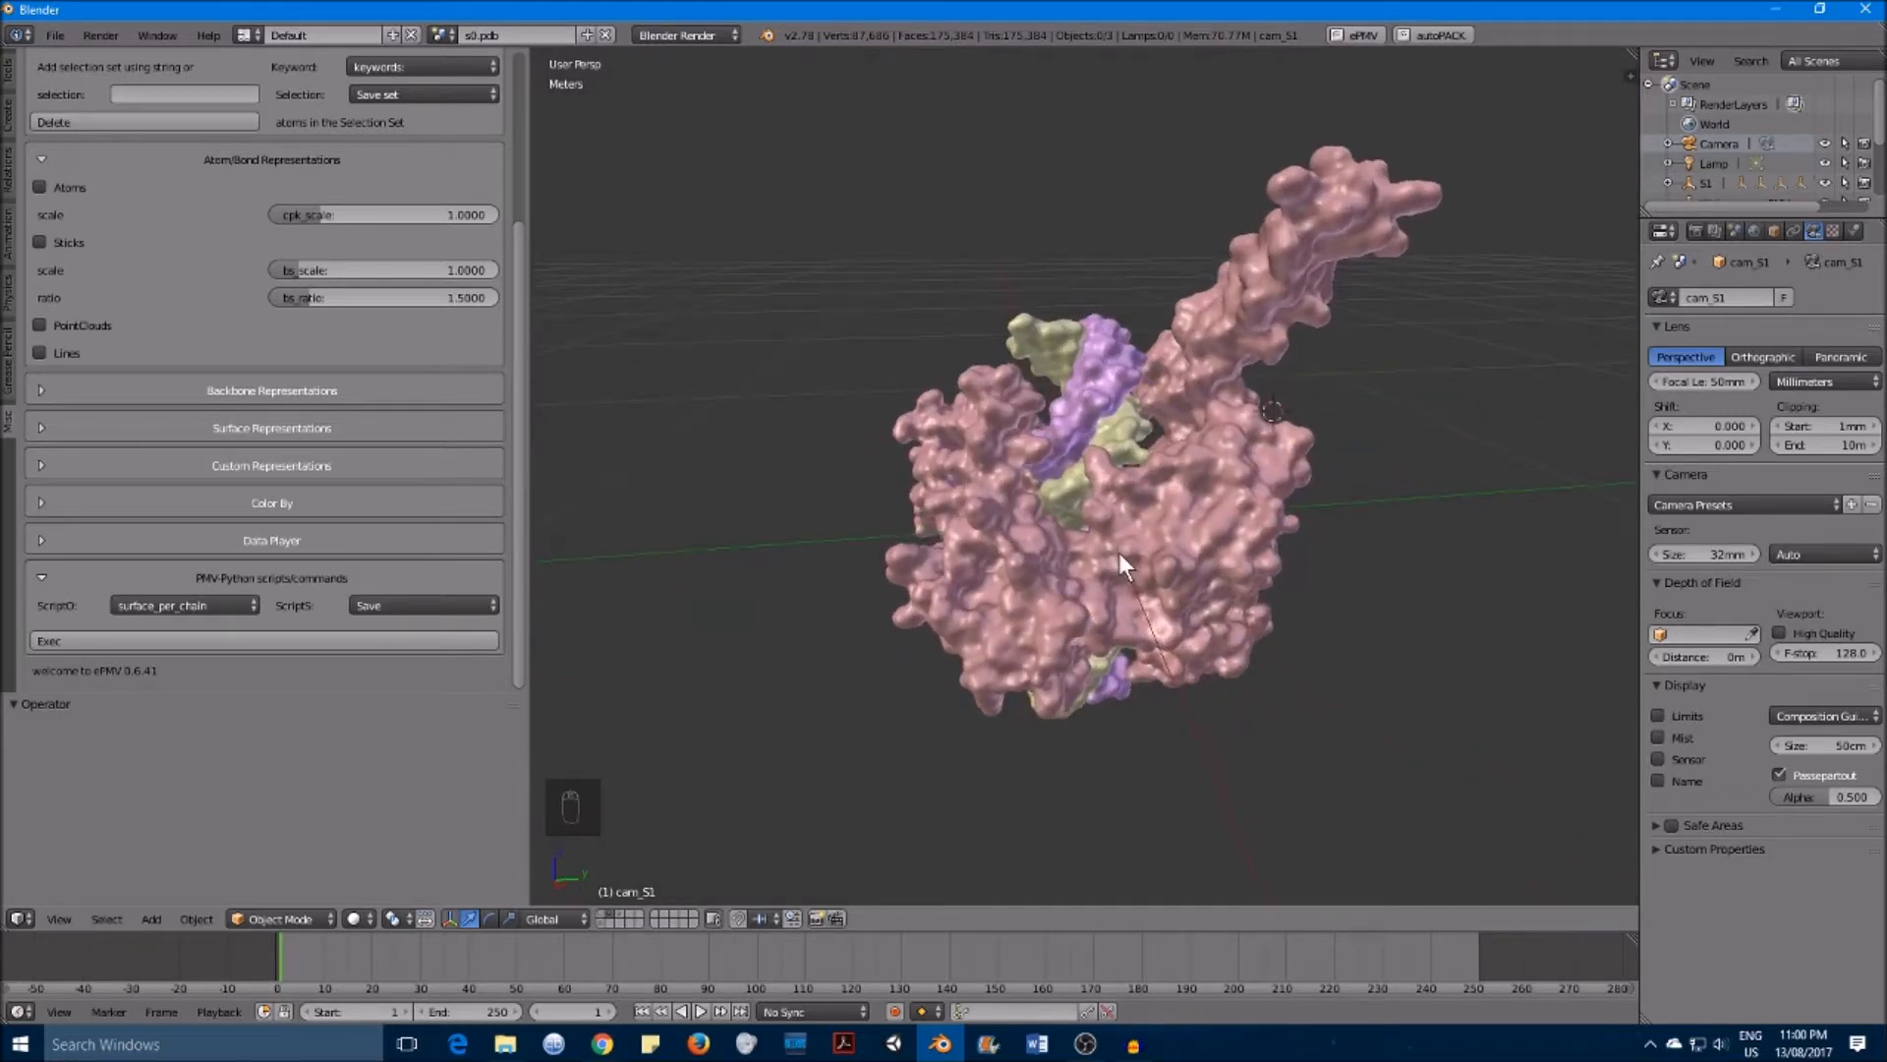
middle_drag(1118, 553, 1189, 555)
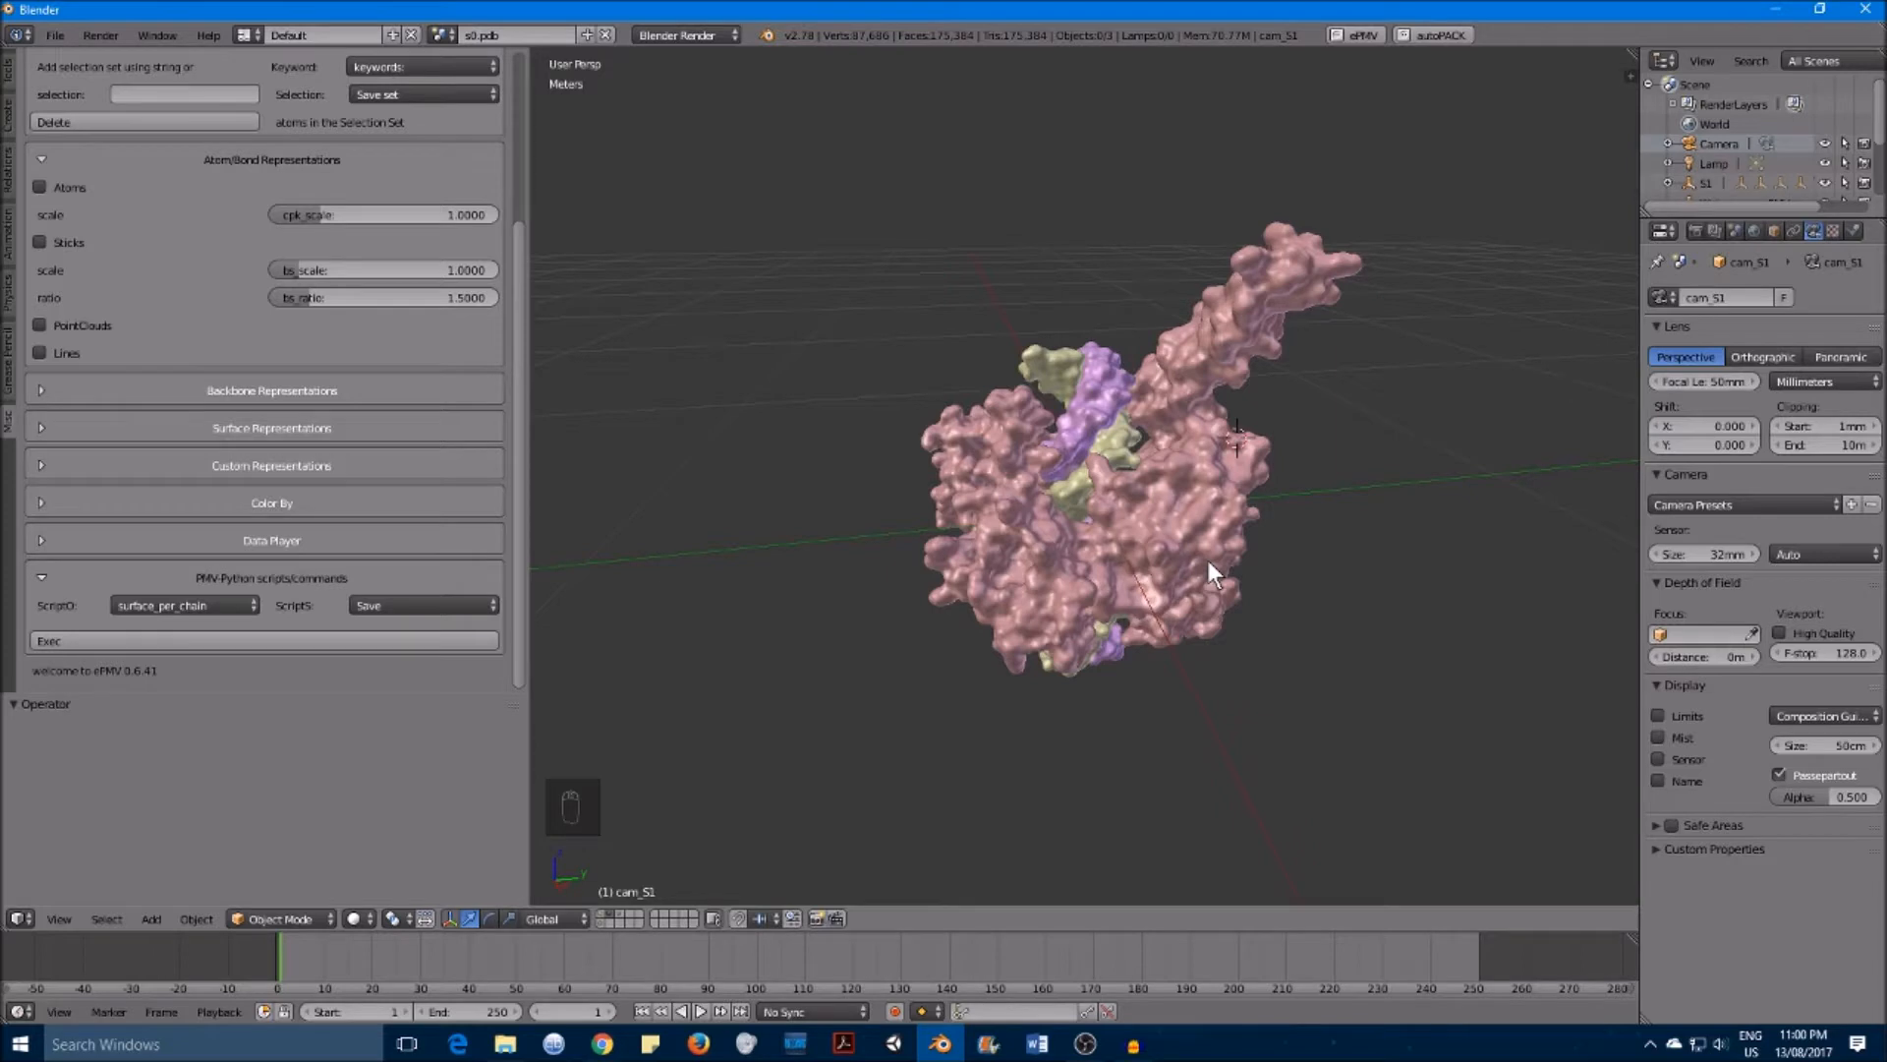
key(ctrl+alt+KP_0)
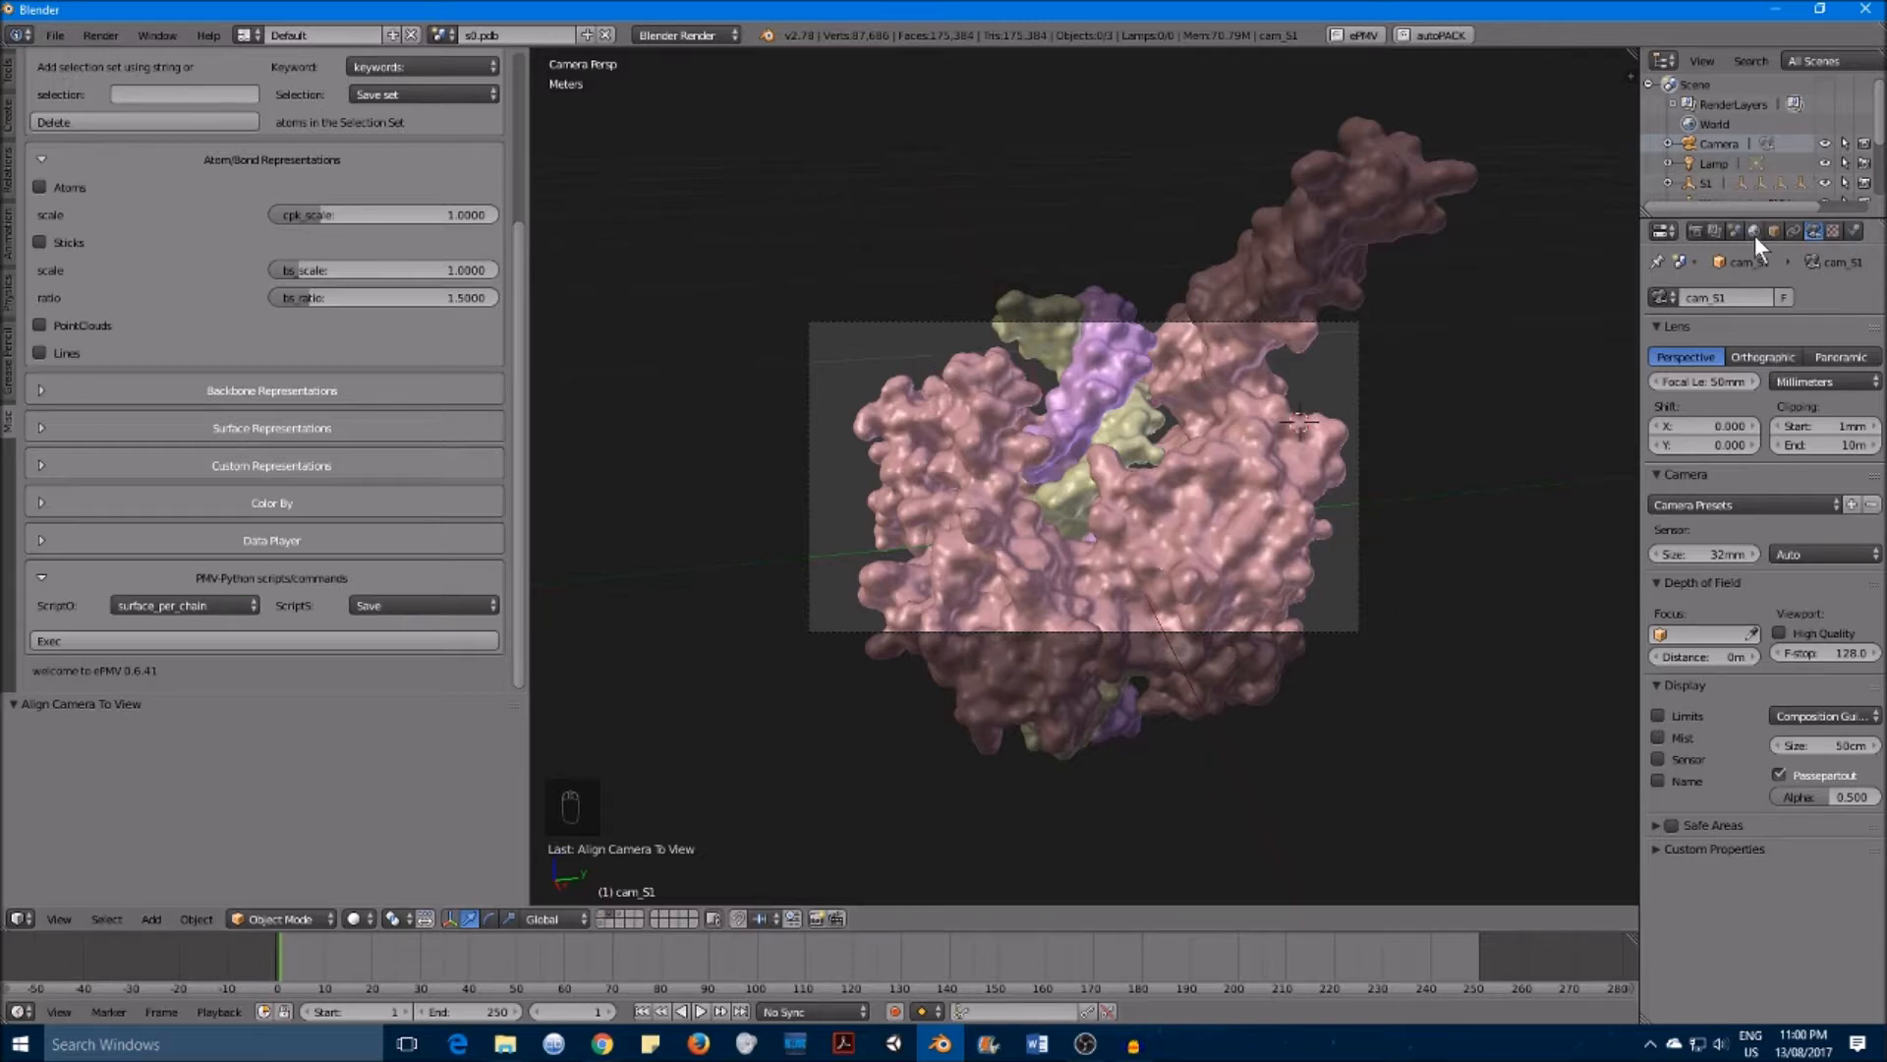
Step: Set the camera's focal length to 20.4 mm and leave the camera view
click(1693, 231)
click(1718, 232)
click(1795, 233)
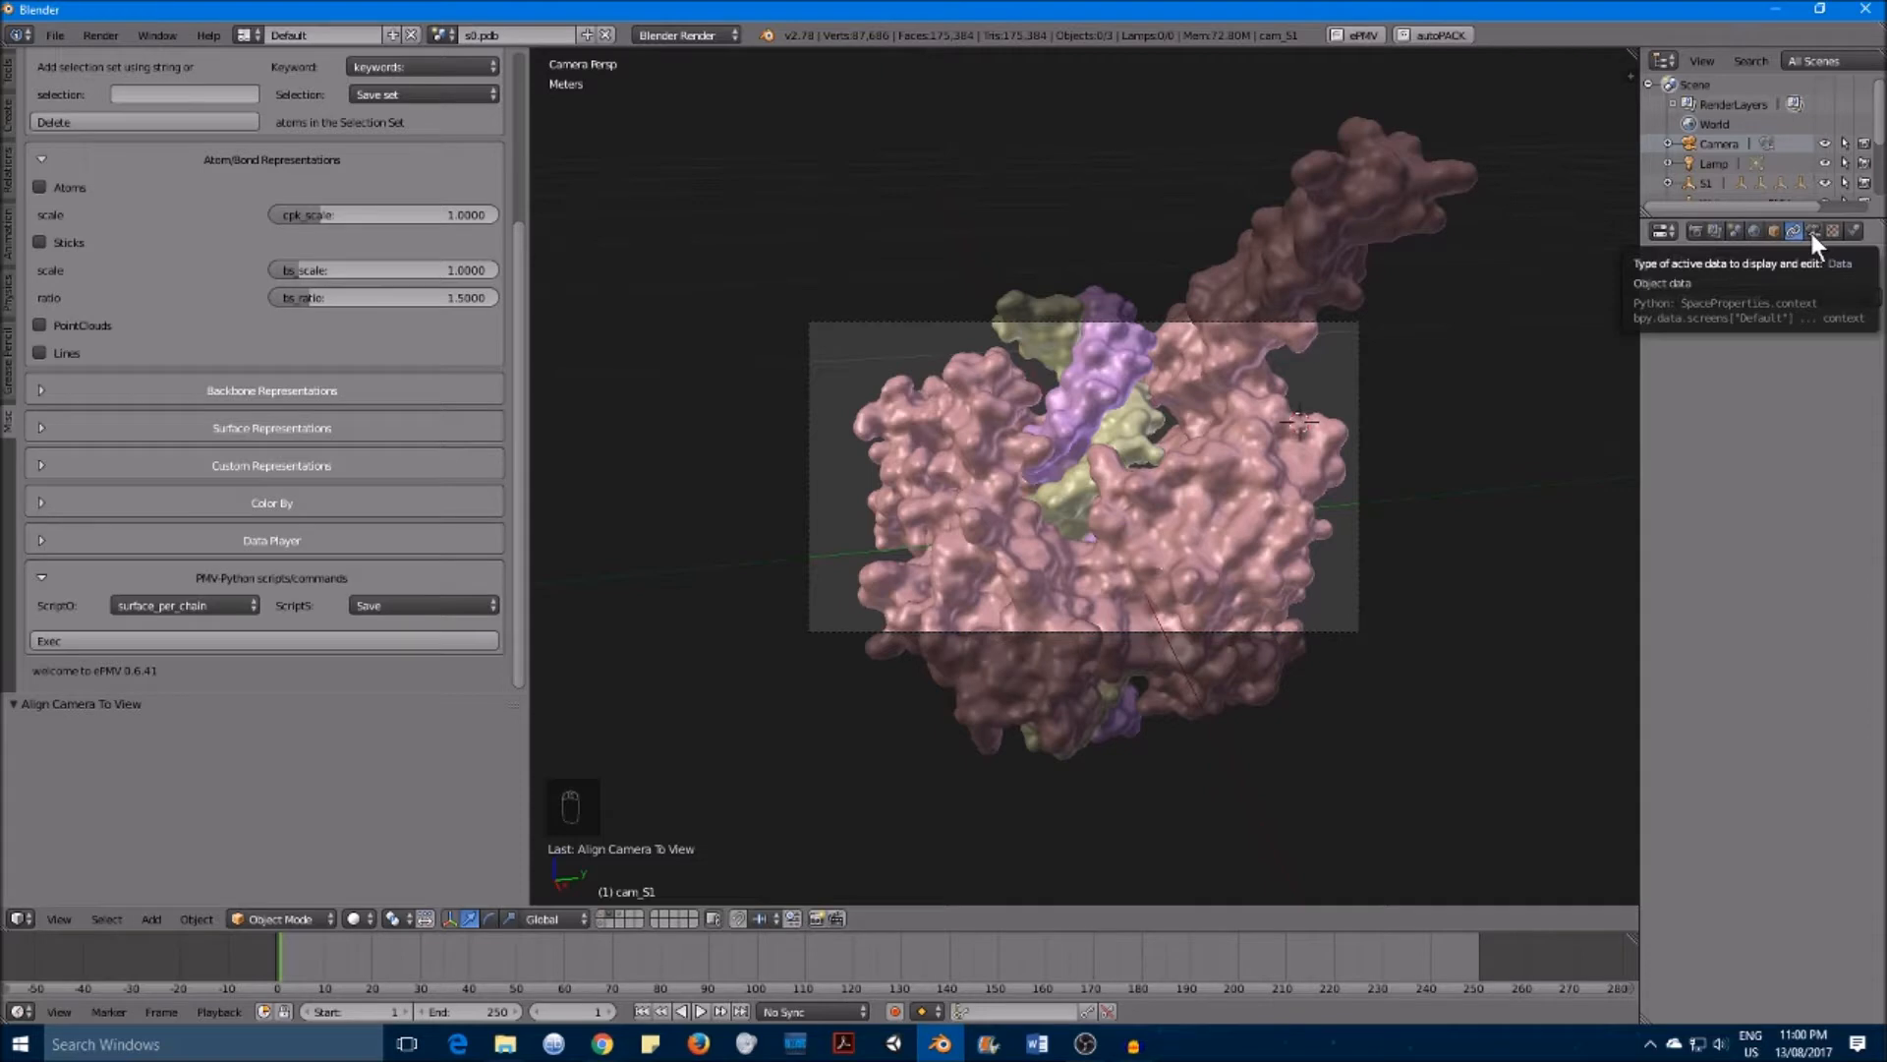
click(1814, 232)
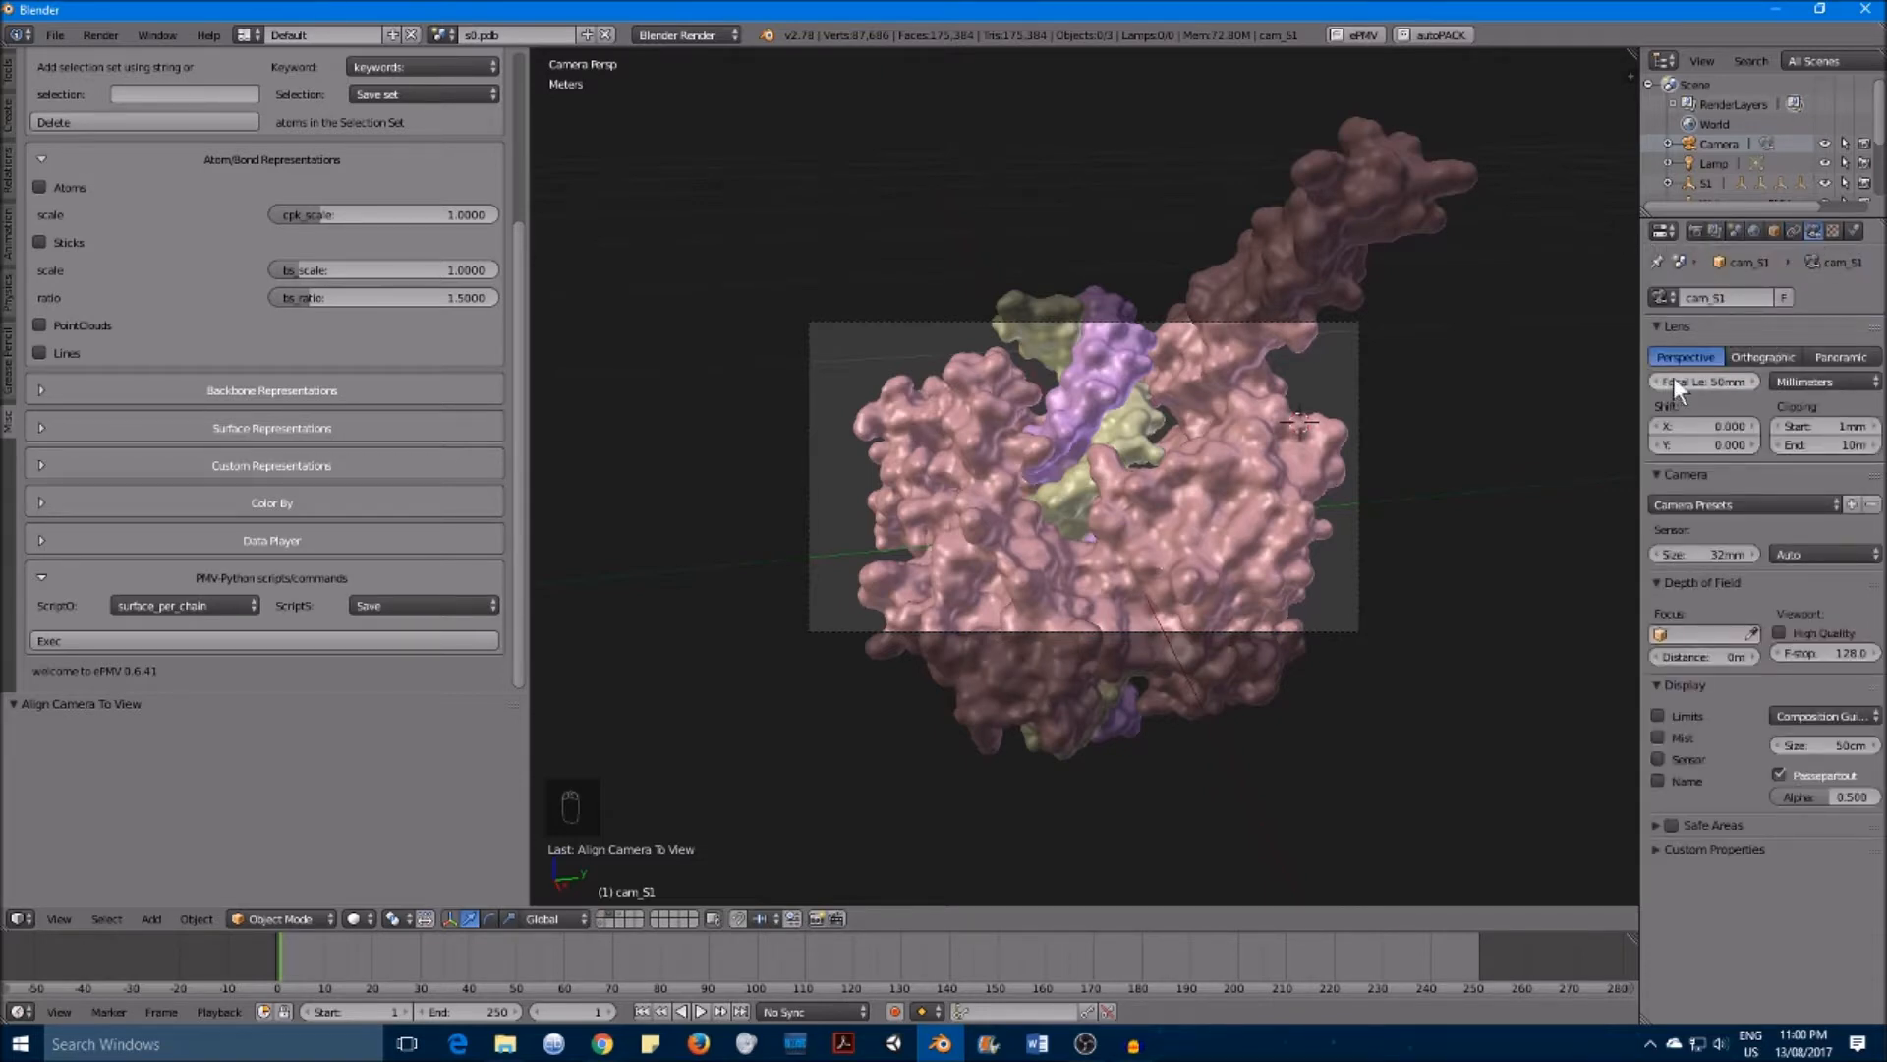
drag(1714, 379, 1612, 380)
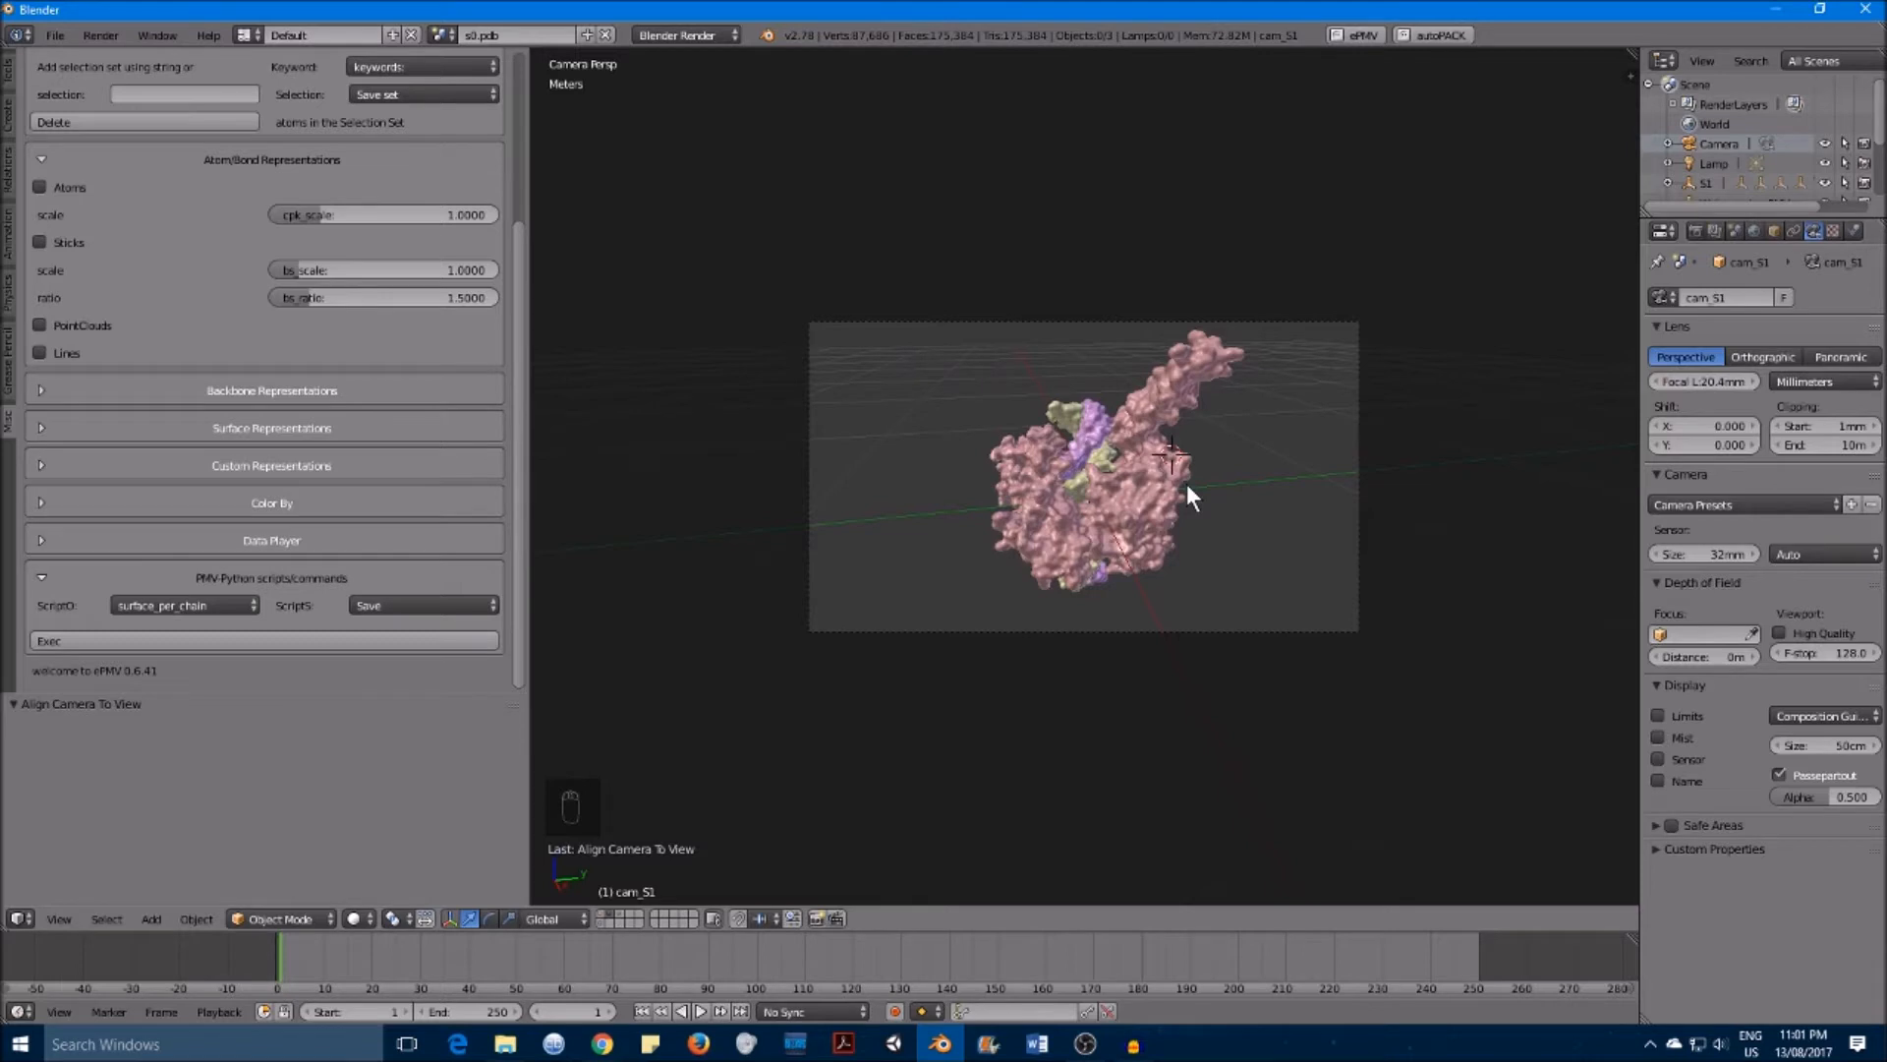
key(KP_0)
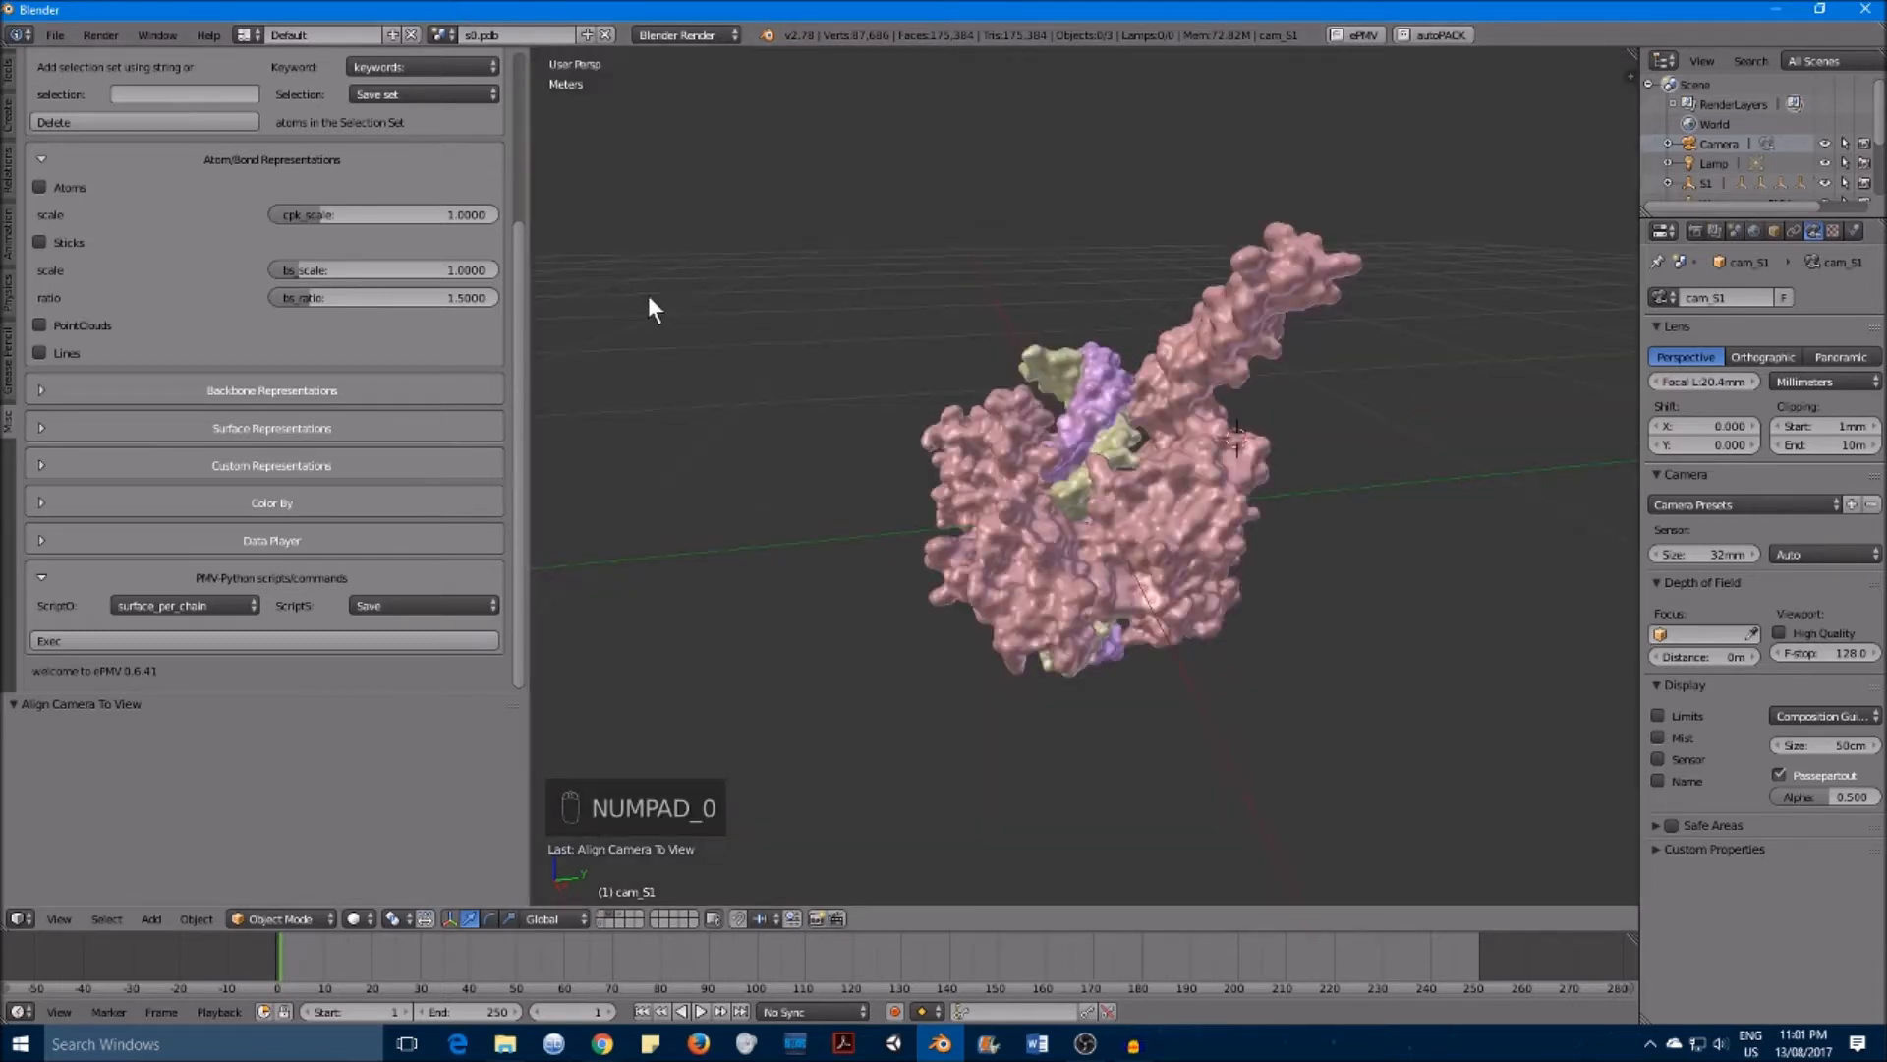
Step: Hide the tool shelf, then render a test image of the molecule from the camera and close it
key(t)
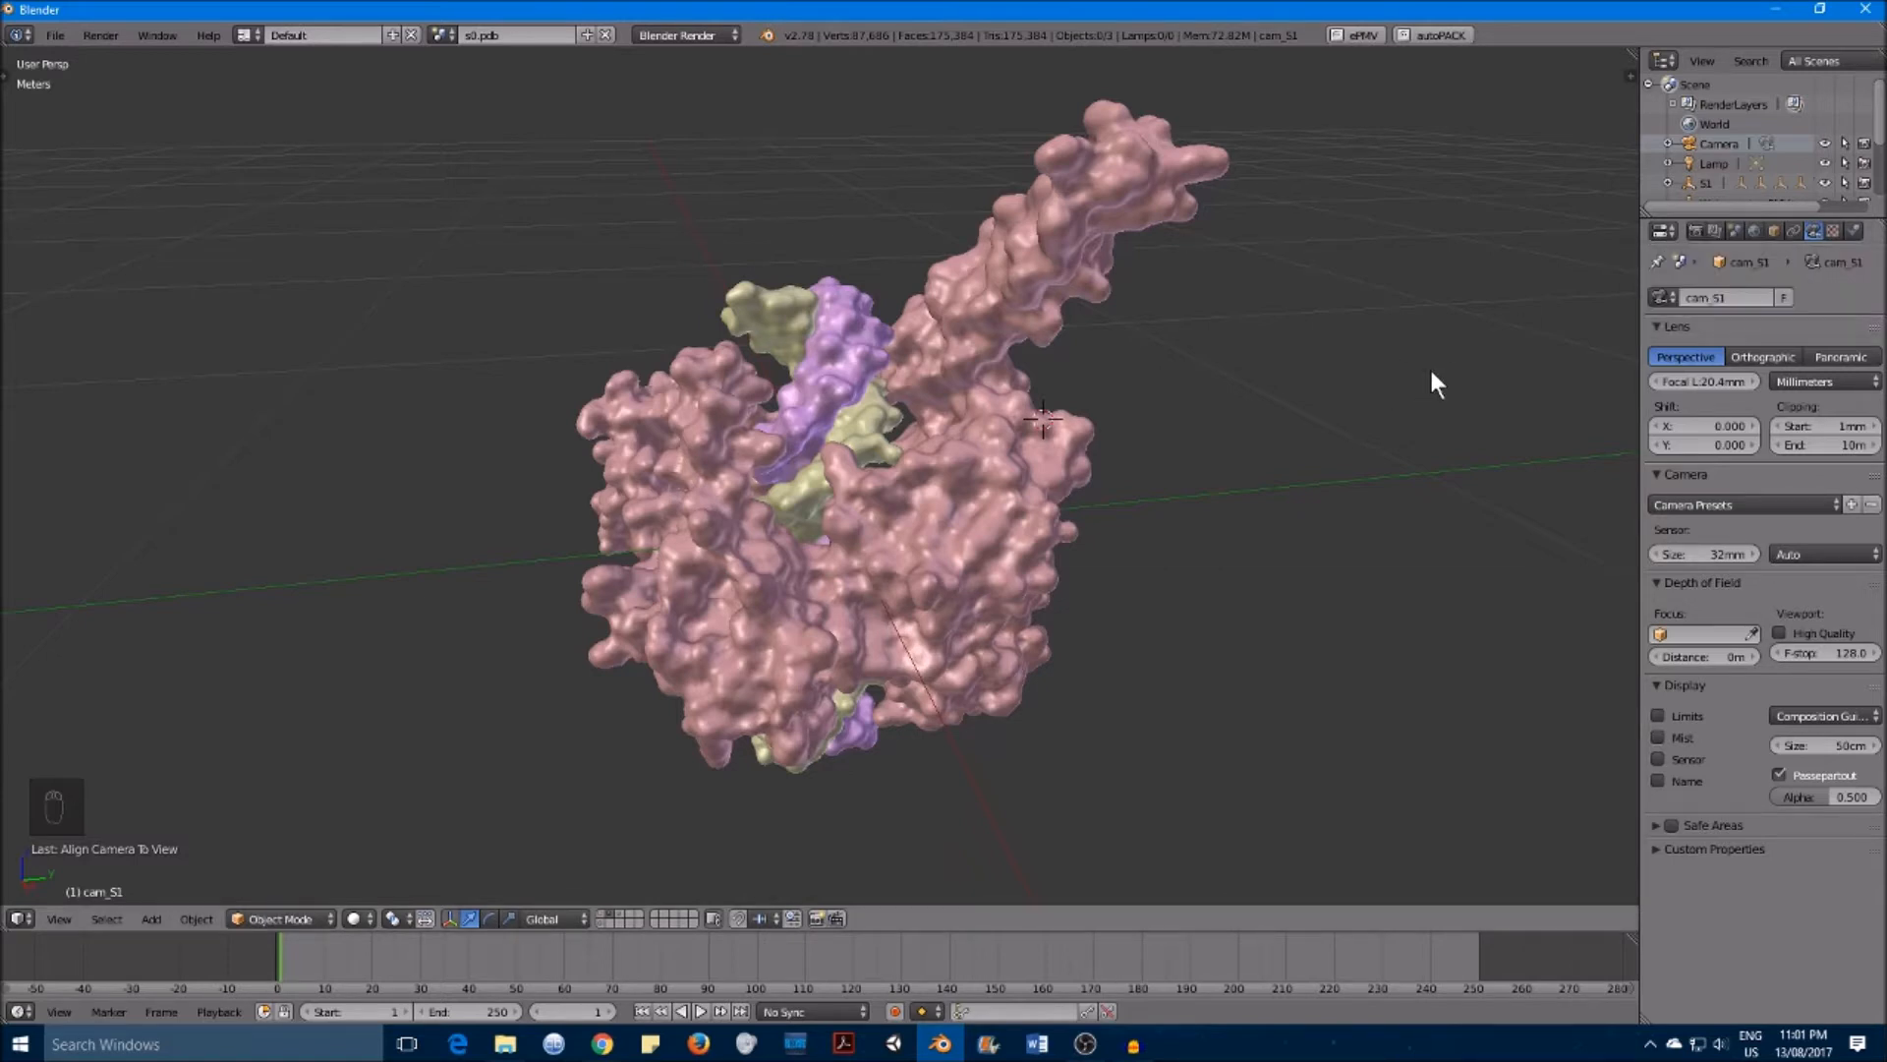
key(F12)
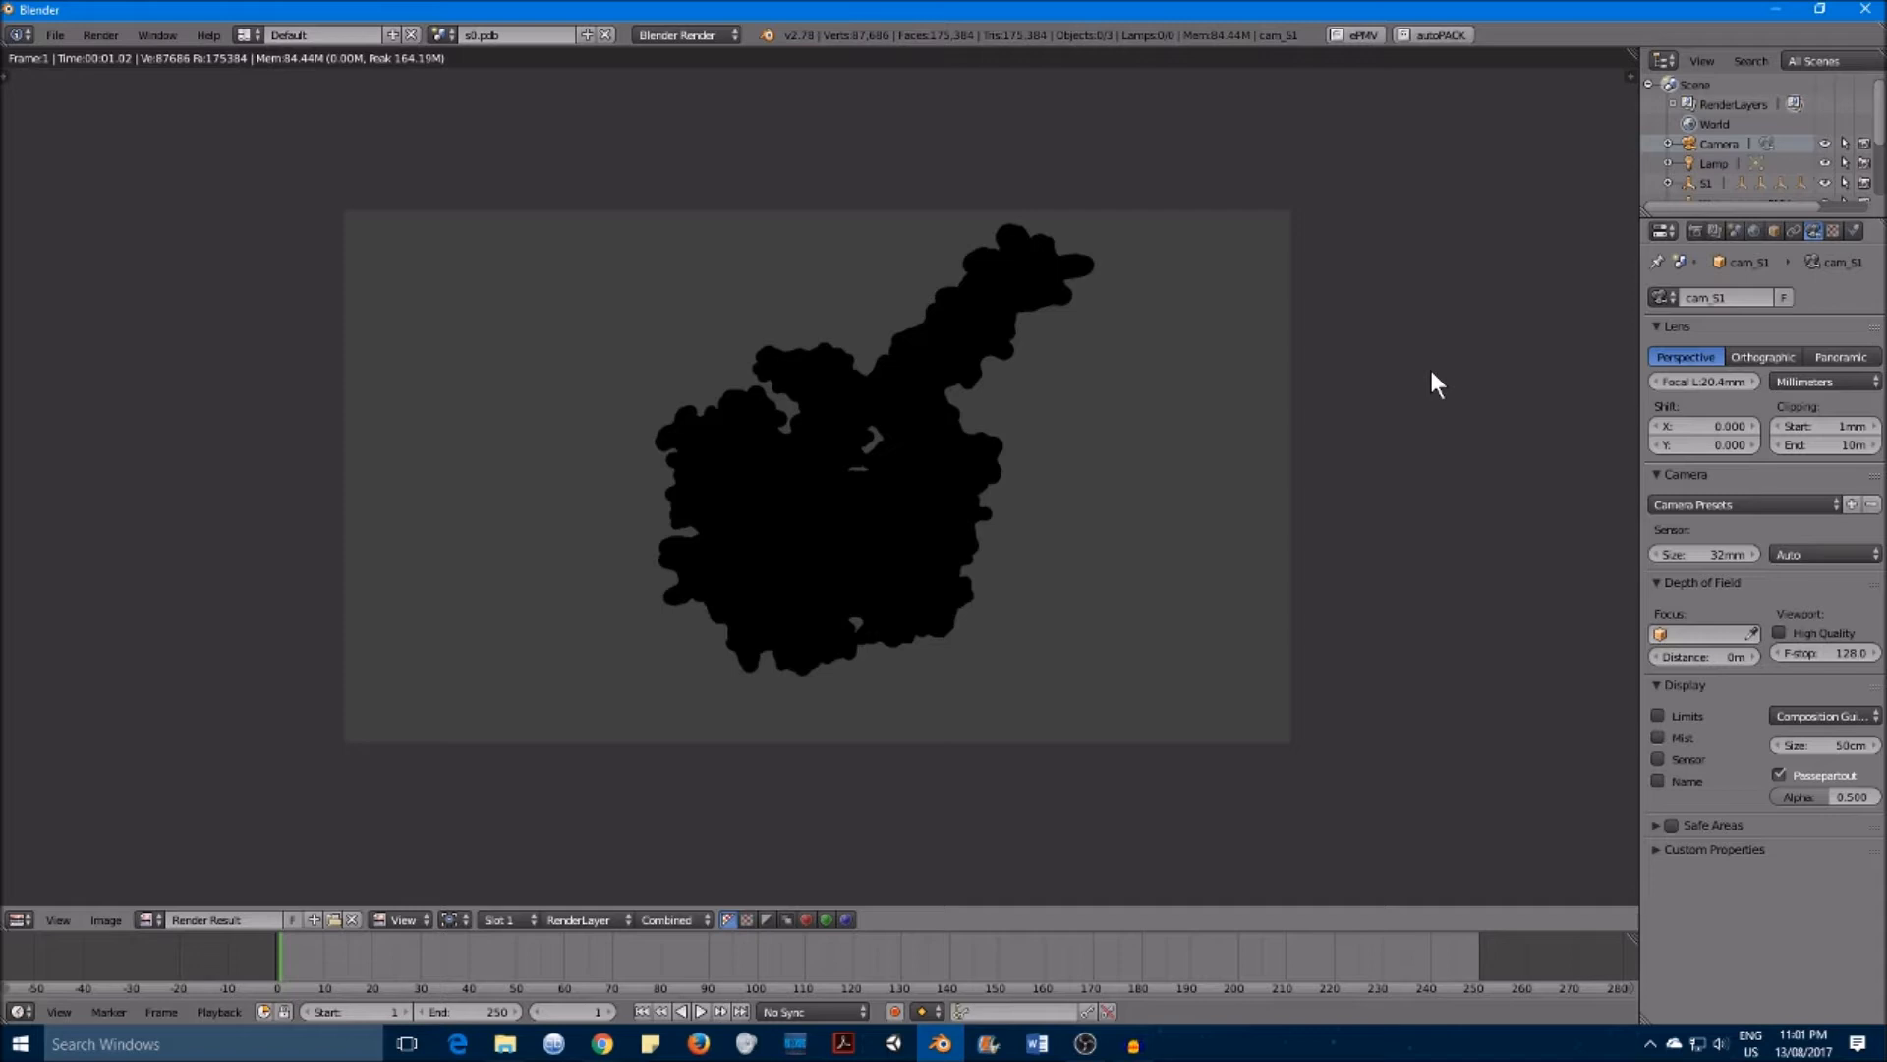
key(Escape)
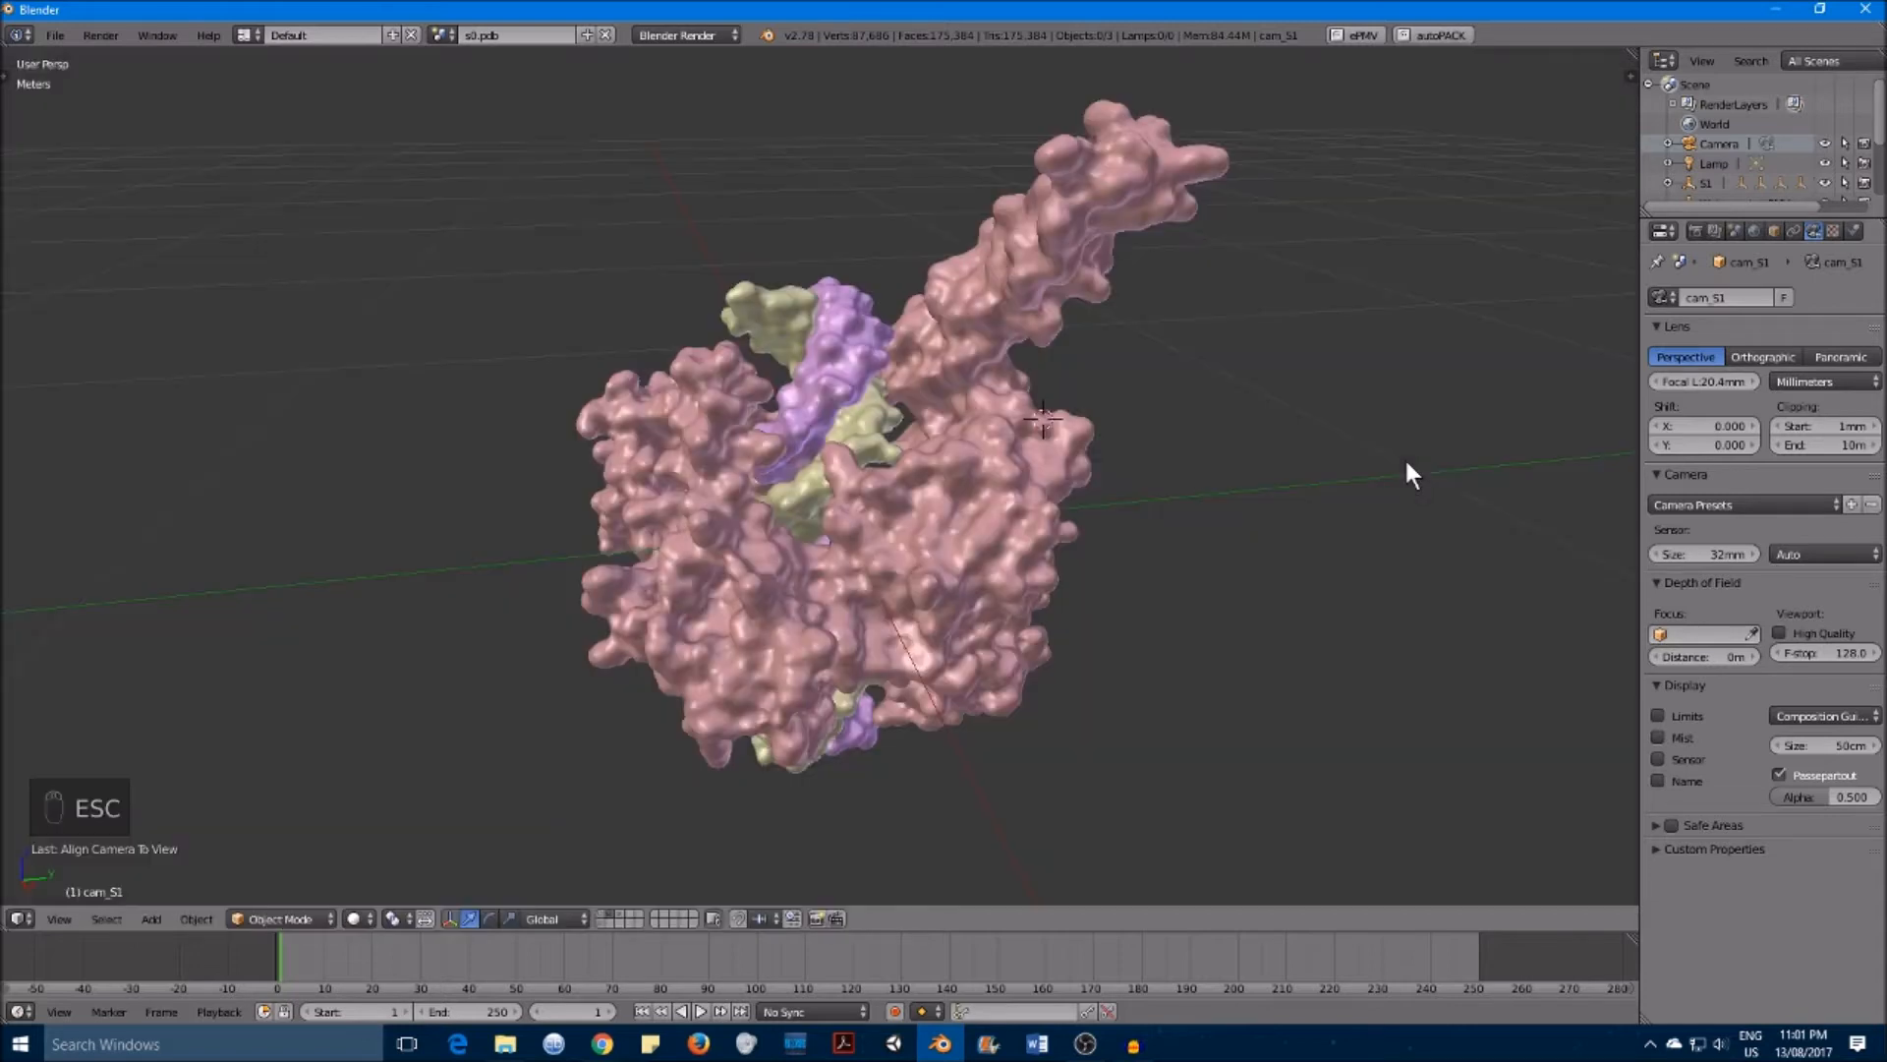
Step: Add a Sun lamp above and to the right of the molecule and rotate it to shine toward the molecule
scroll(1388, 459, down, 2)
click(1214, 296)
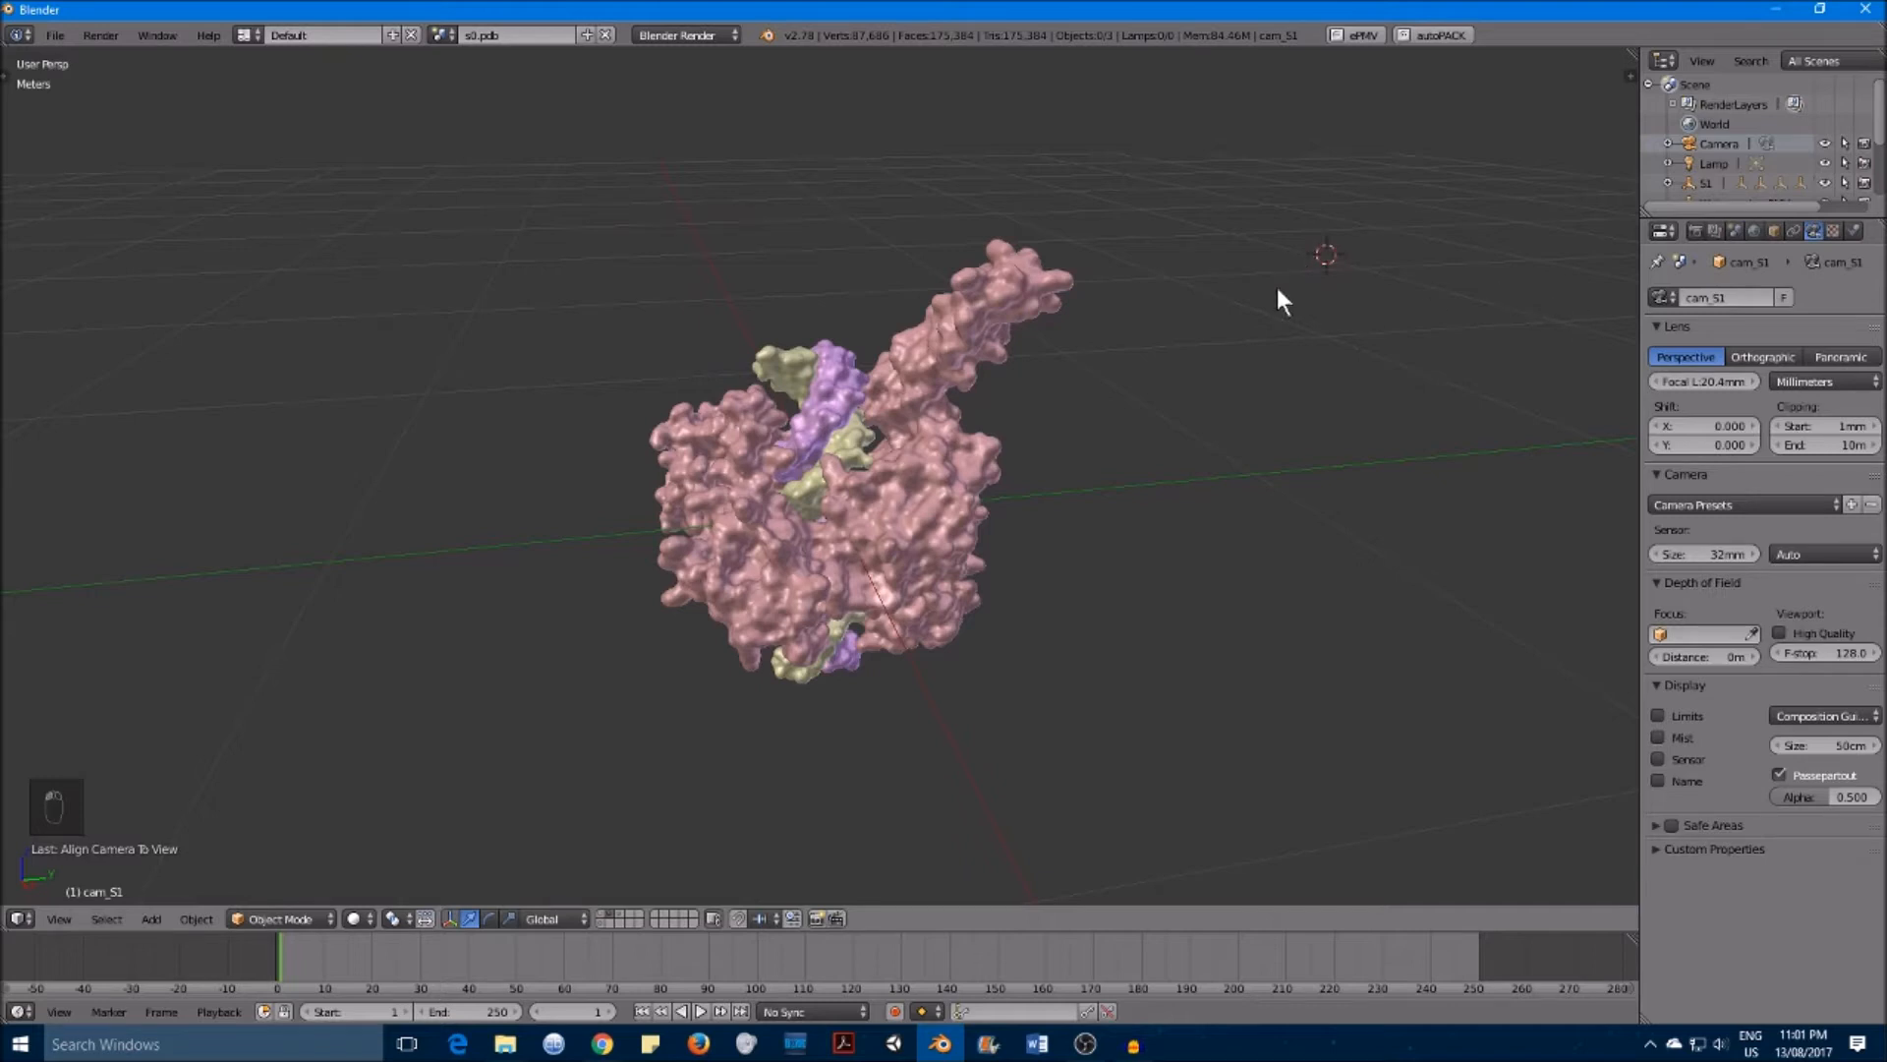
key(shift+a)
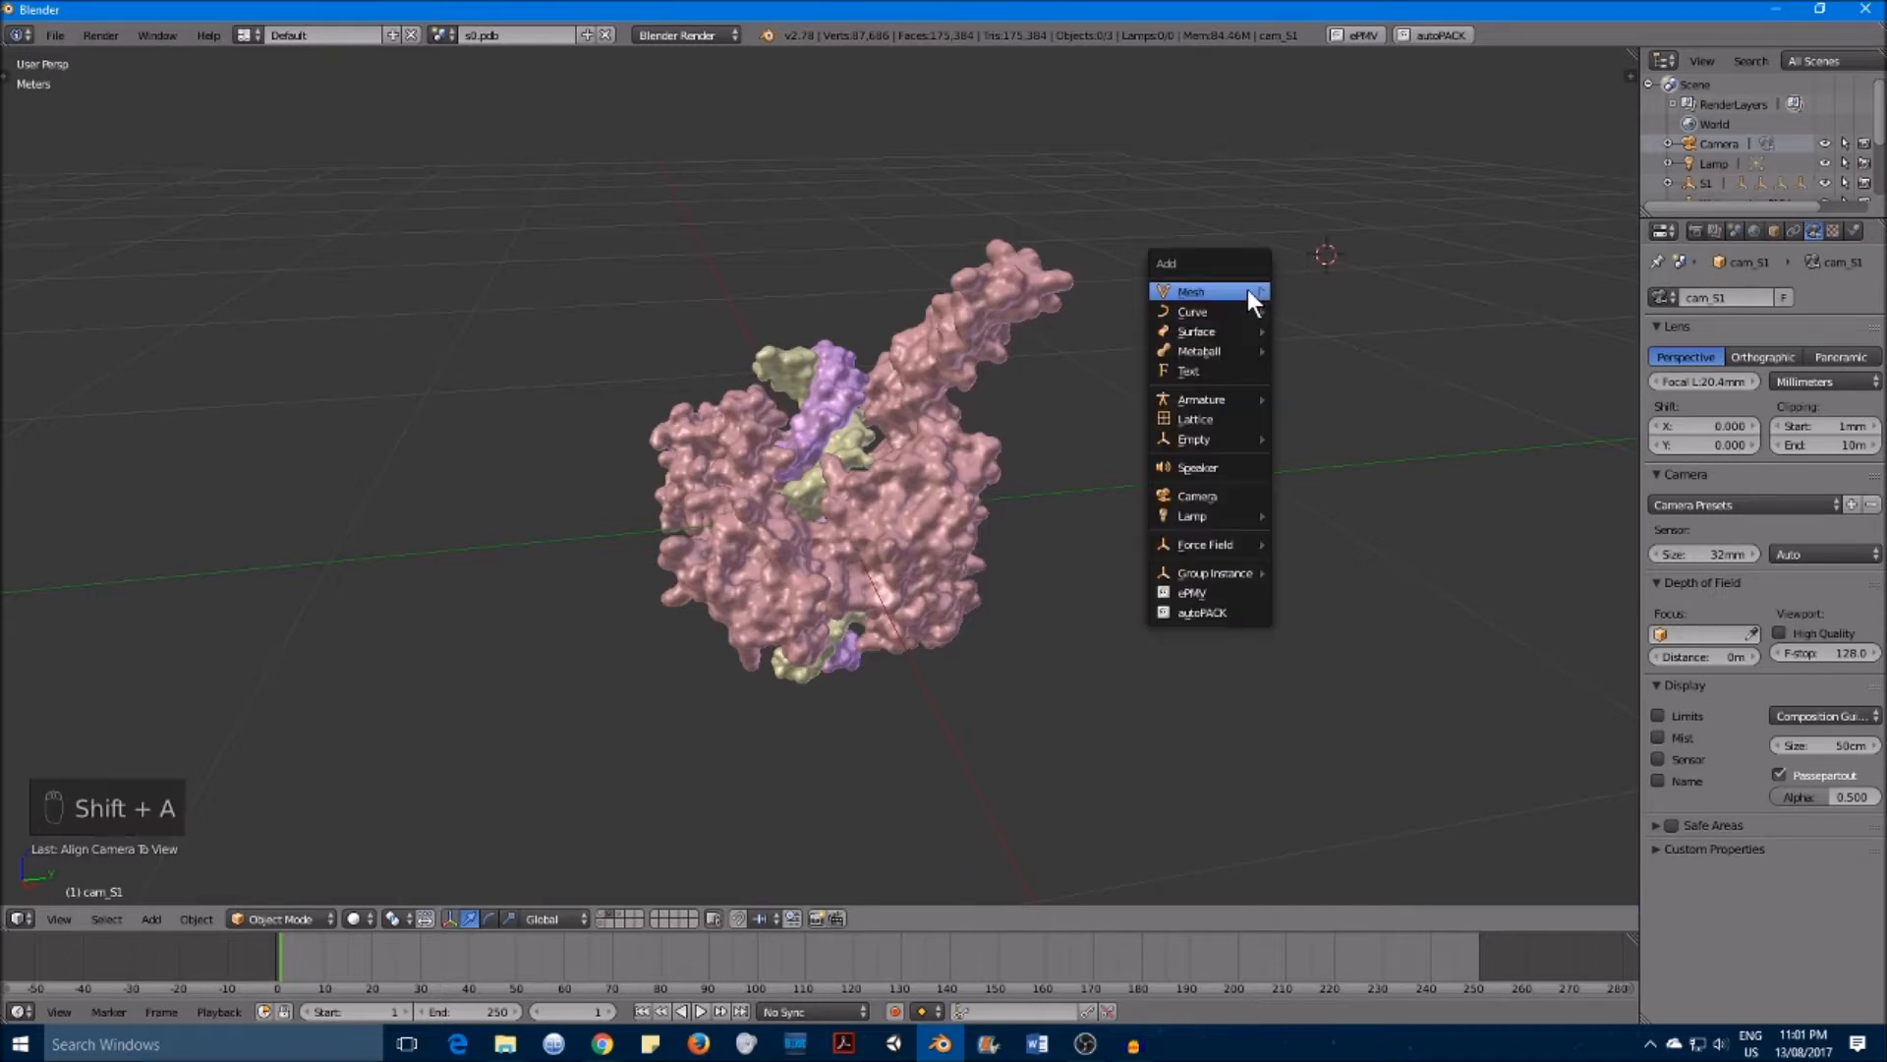
mouse_move(1248, 291)
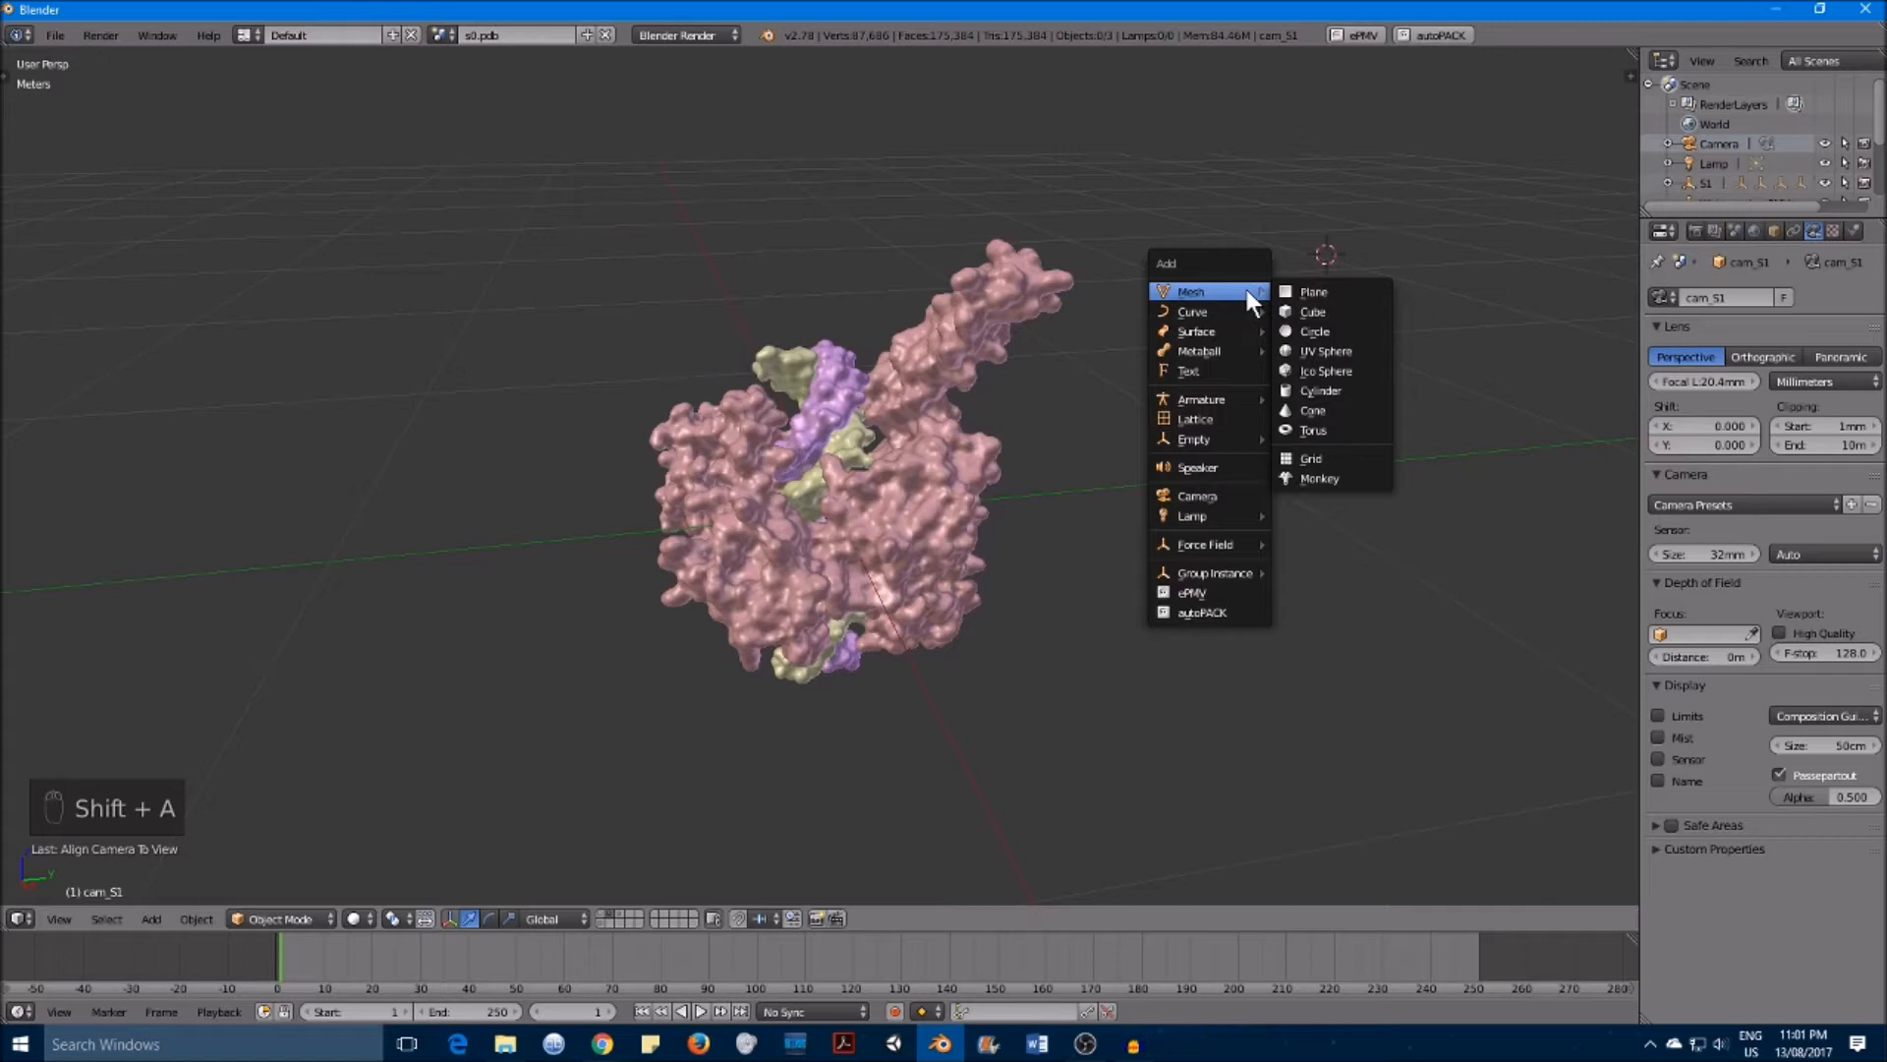
mouse_move(1241, 515)
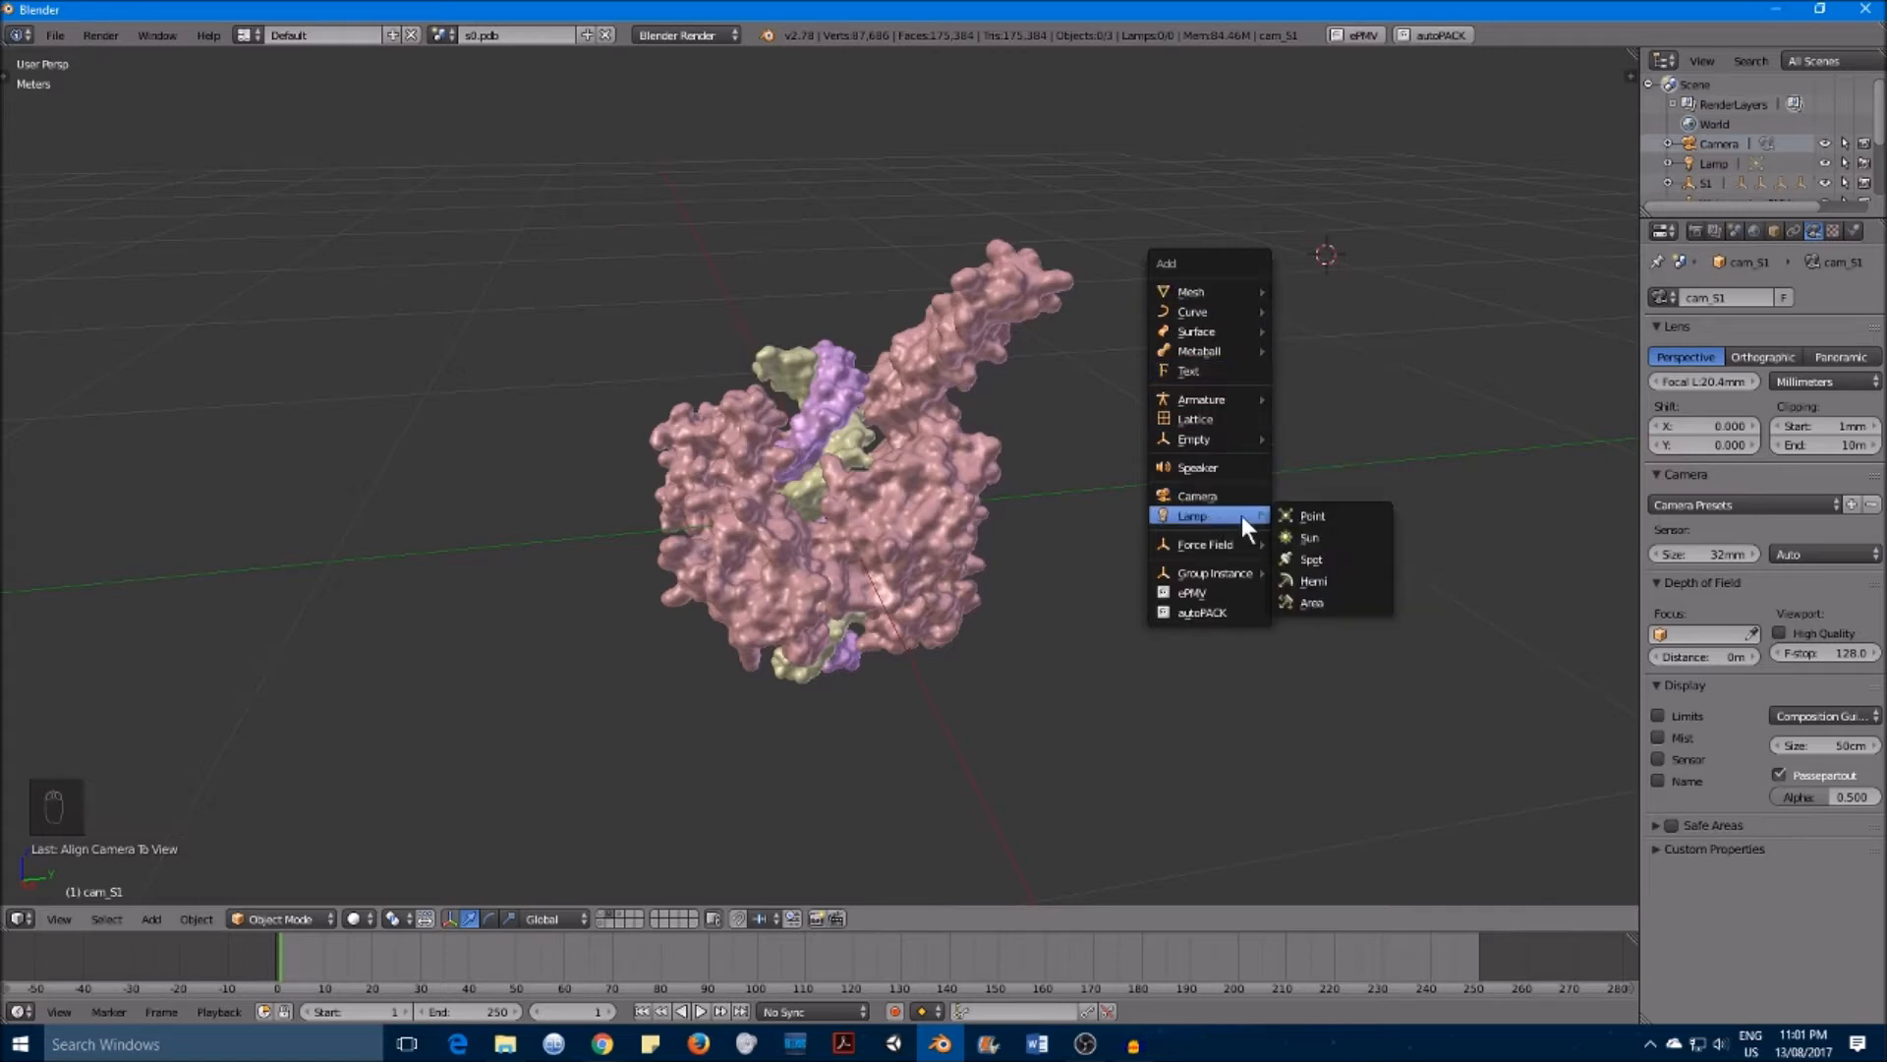
click(1346, 537)
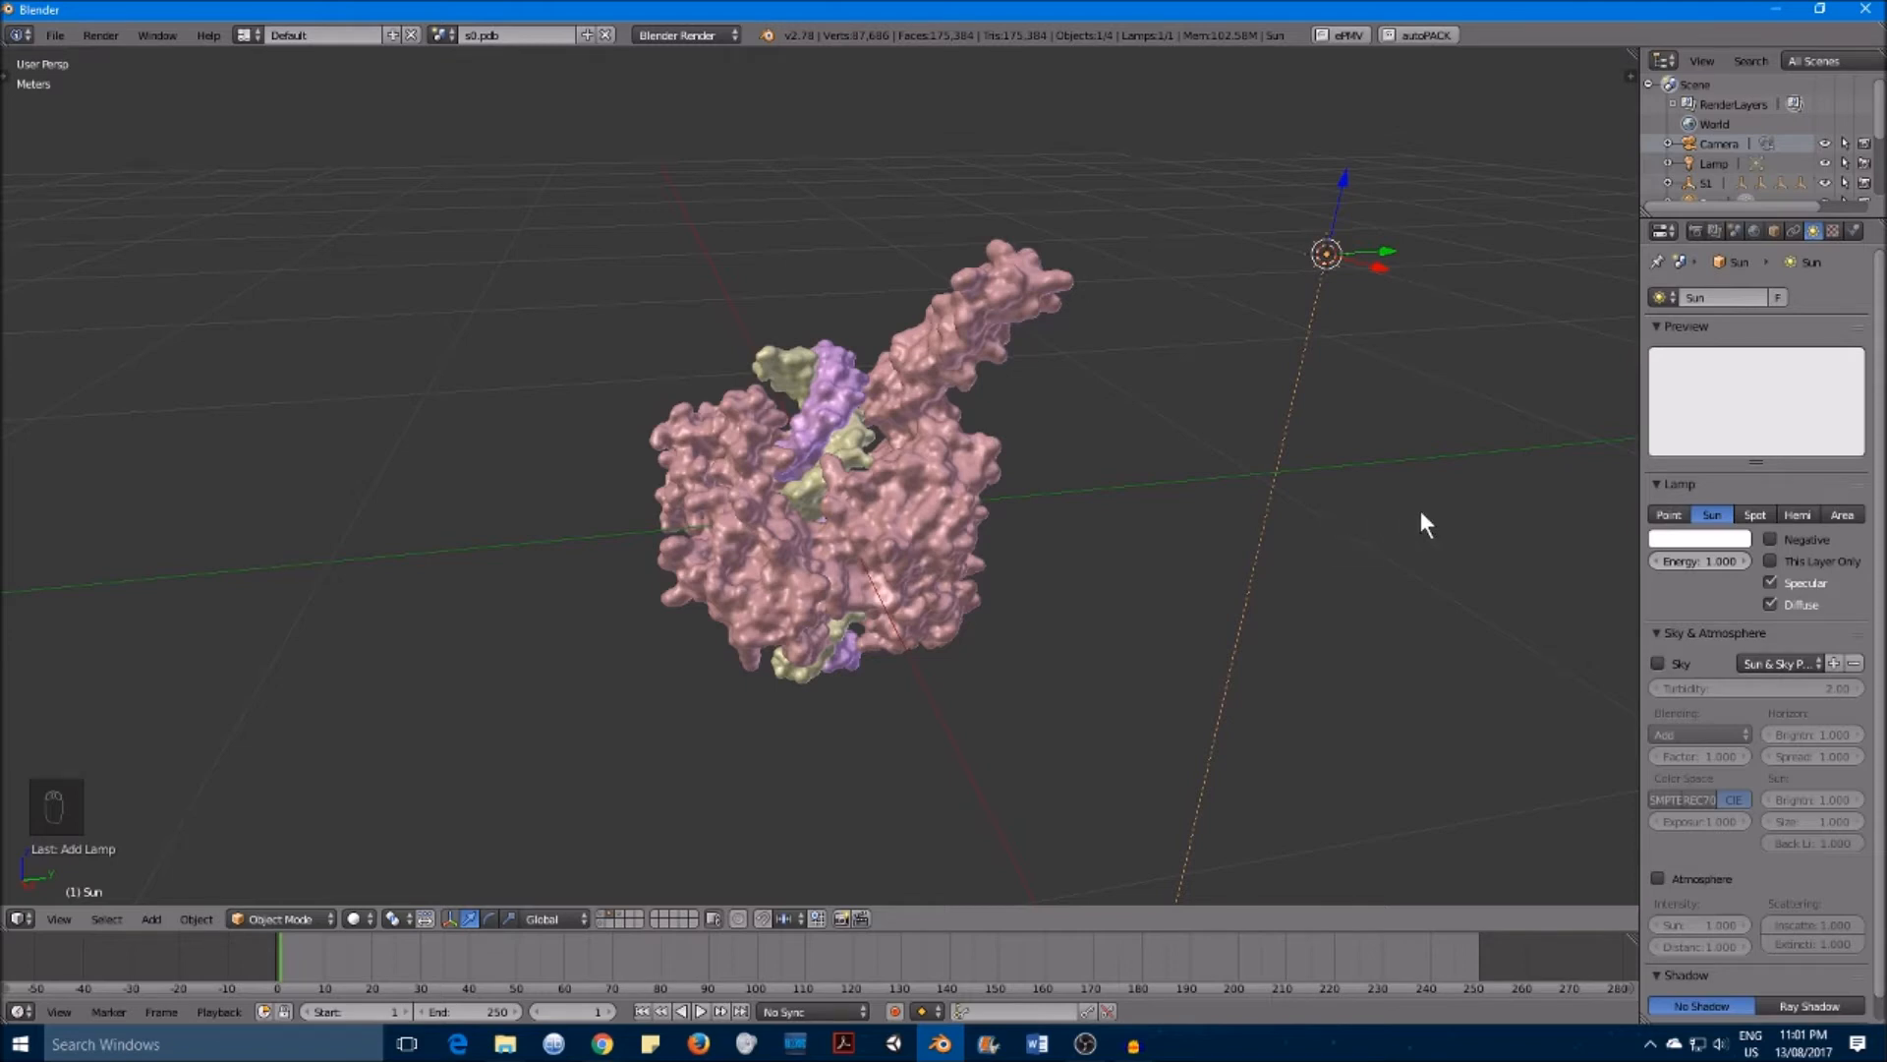
key(r)
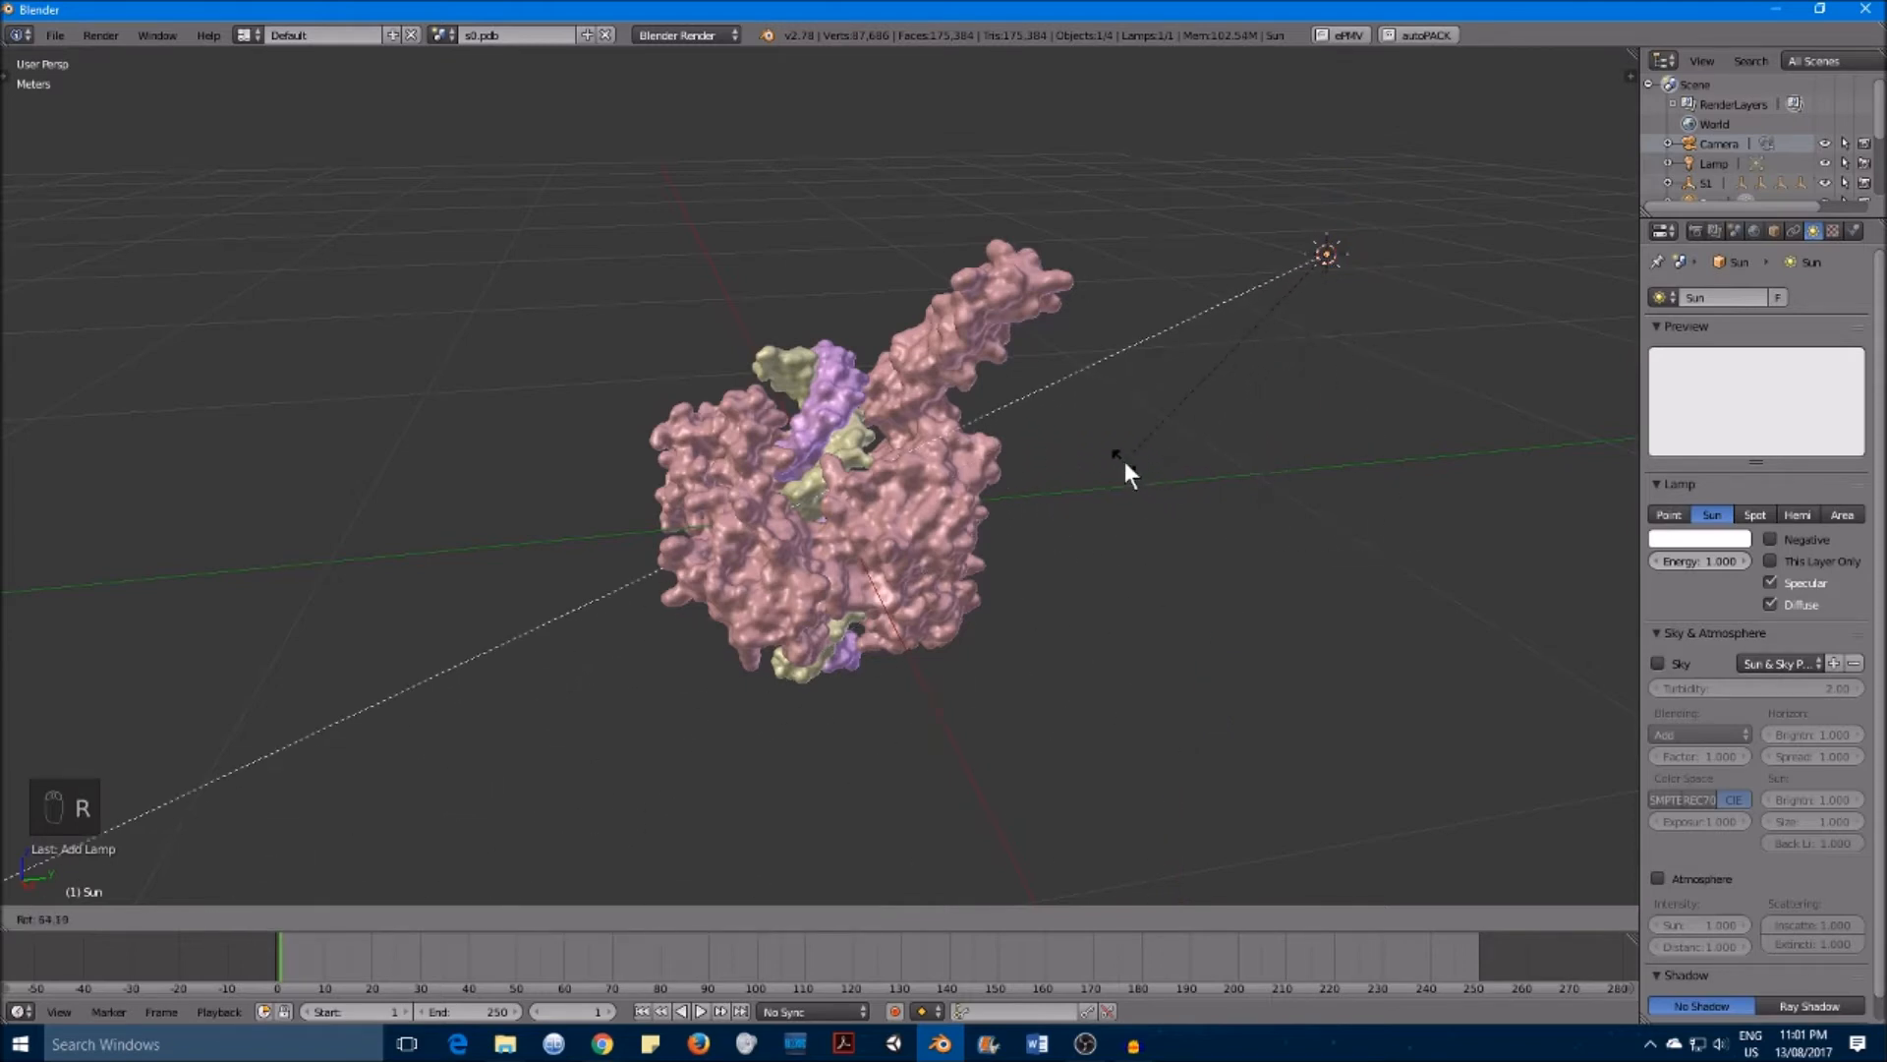
click(1124, 462)
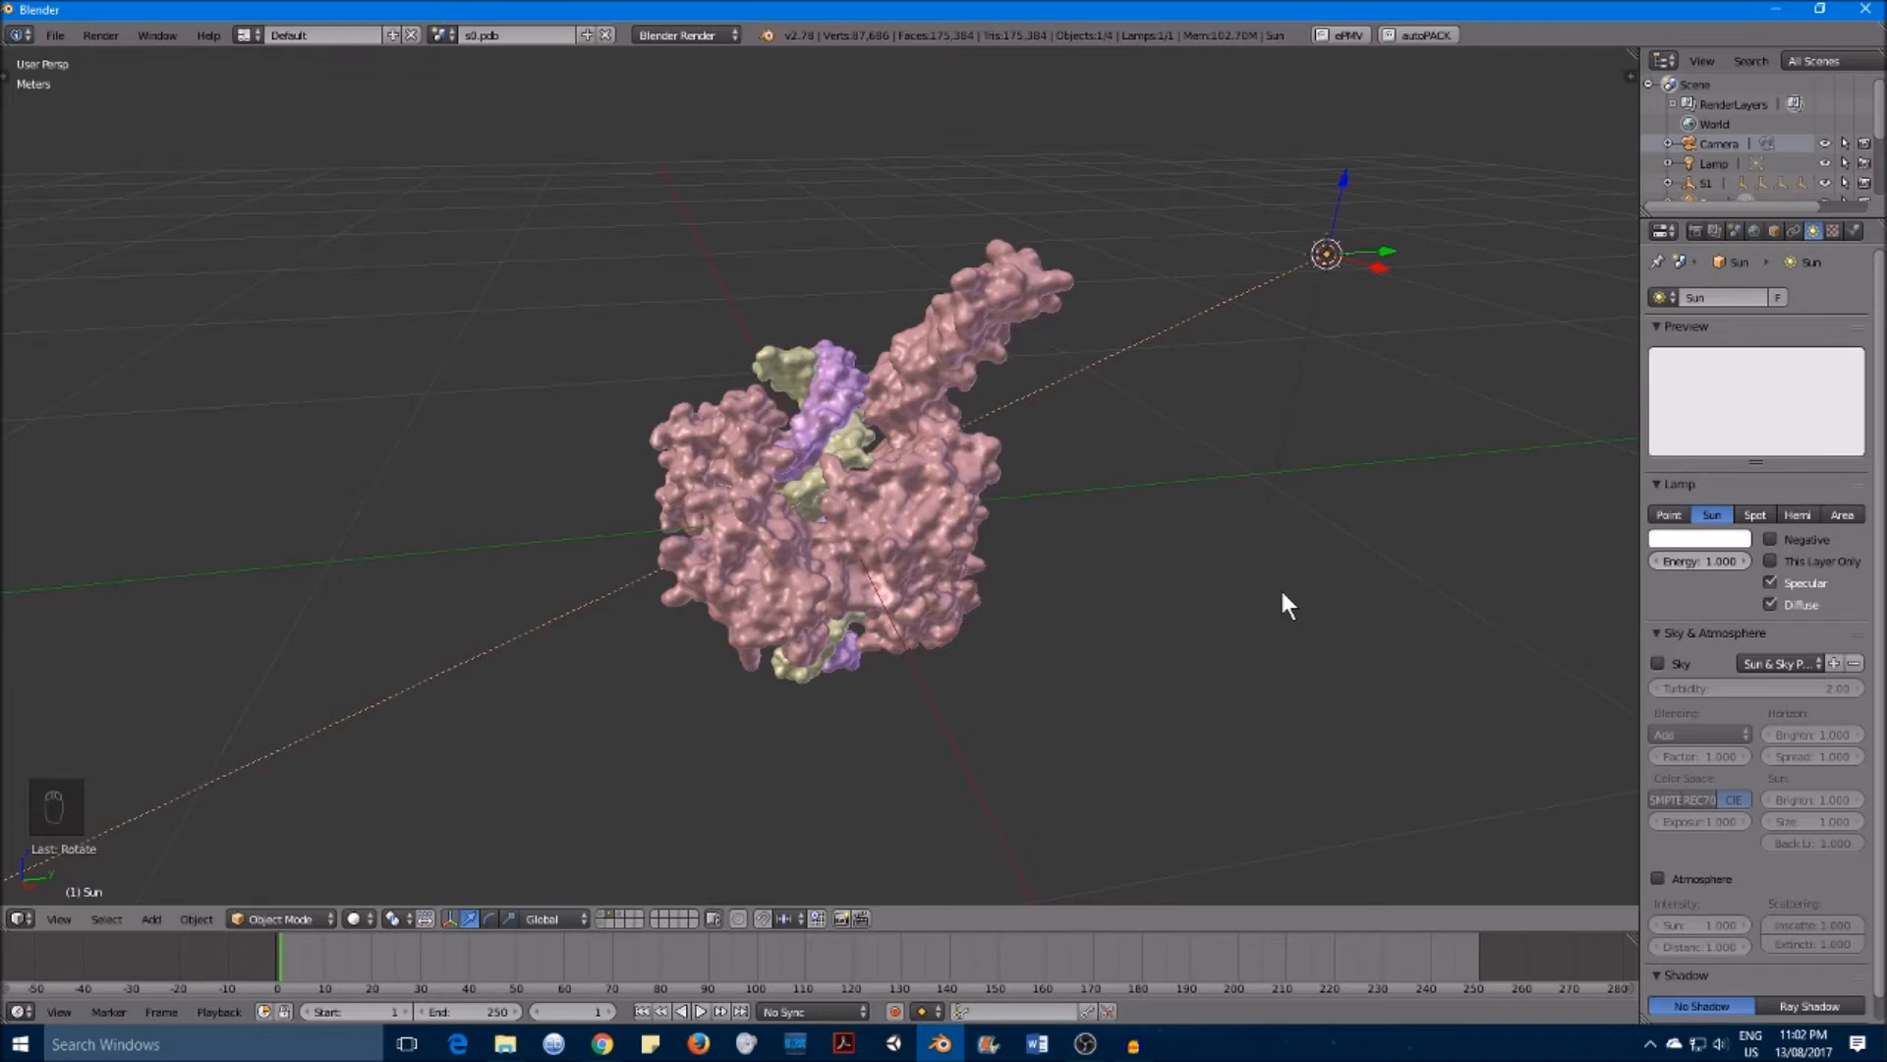
Step: Render a test image with the sun lighting and close the render view
key(F12)
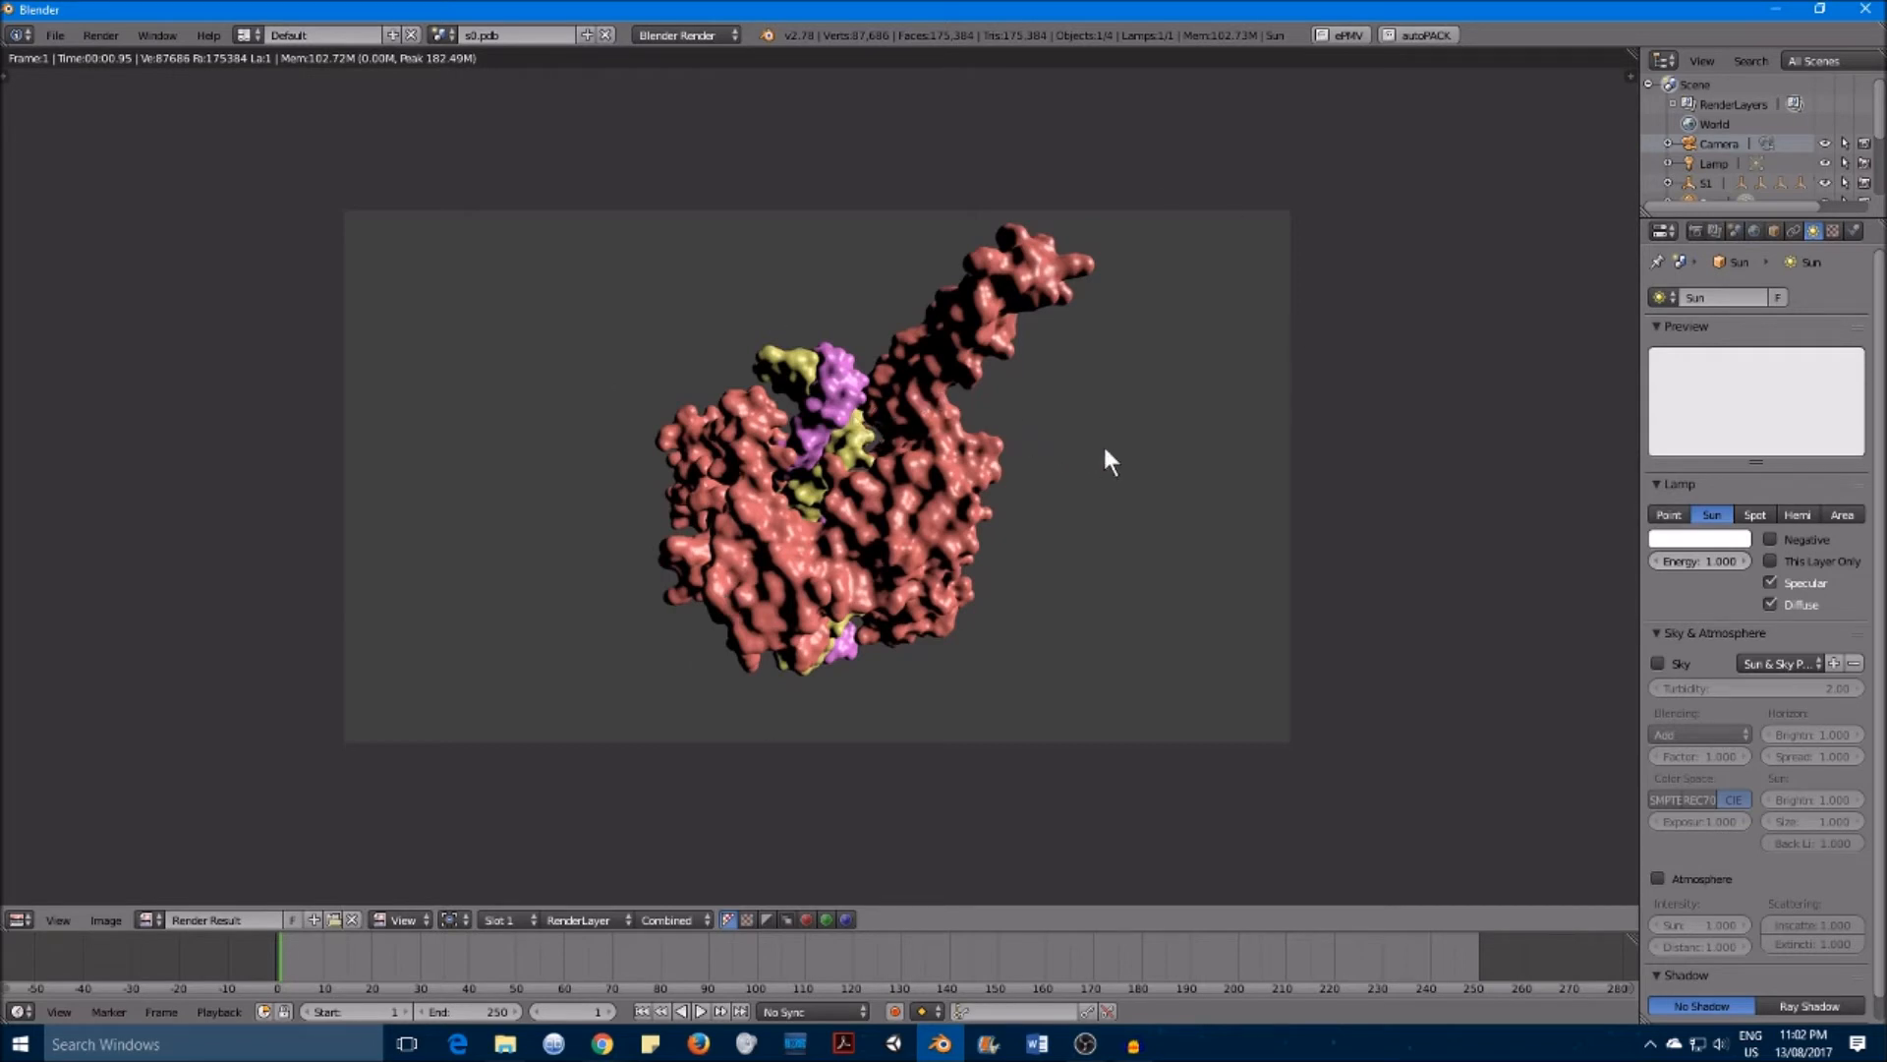
key(Escape)
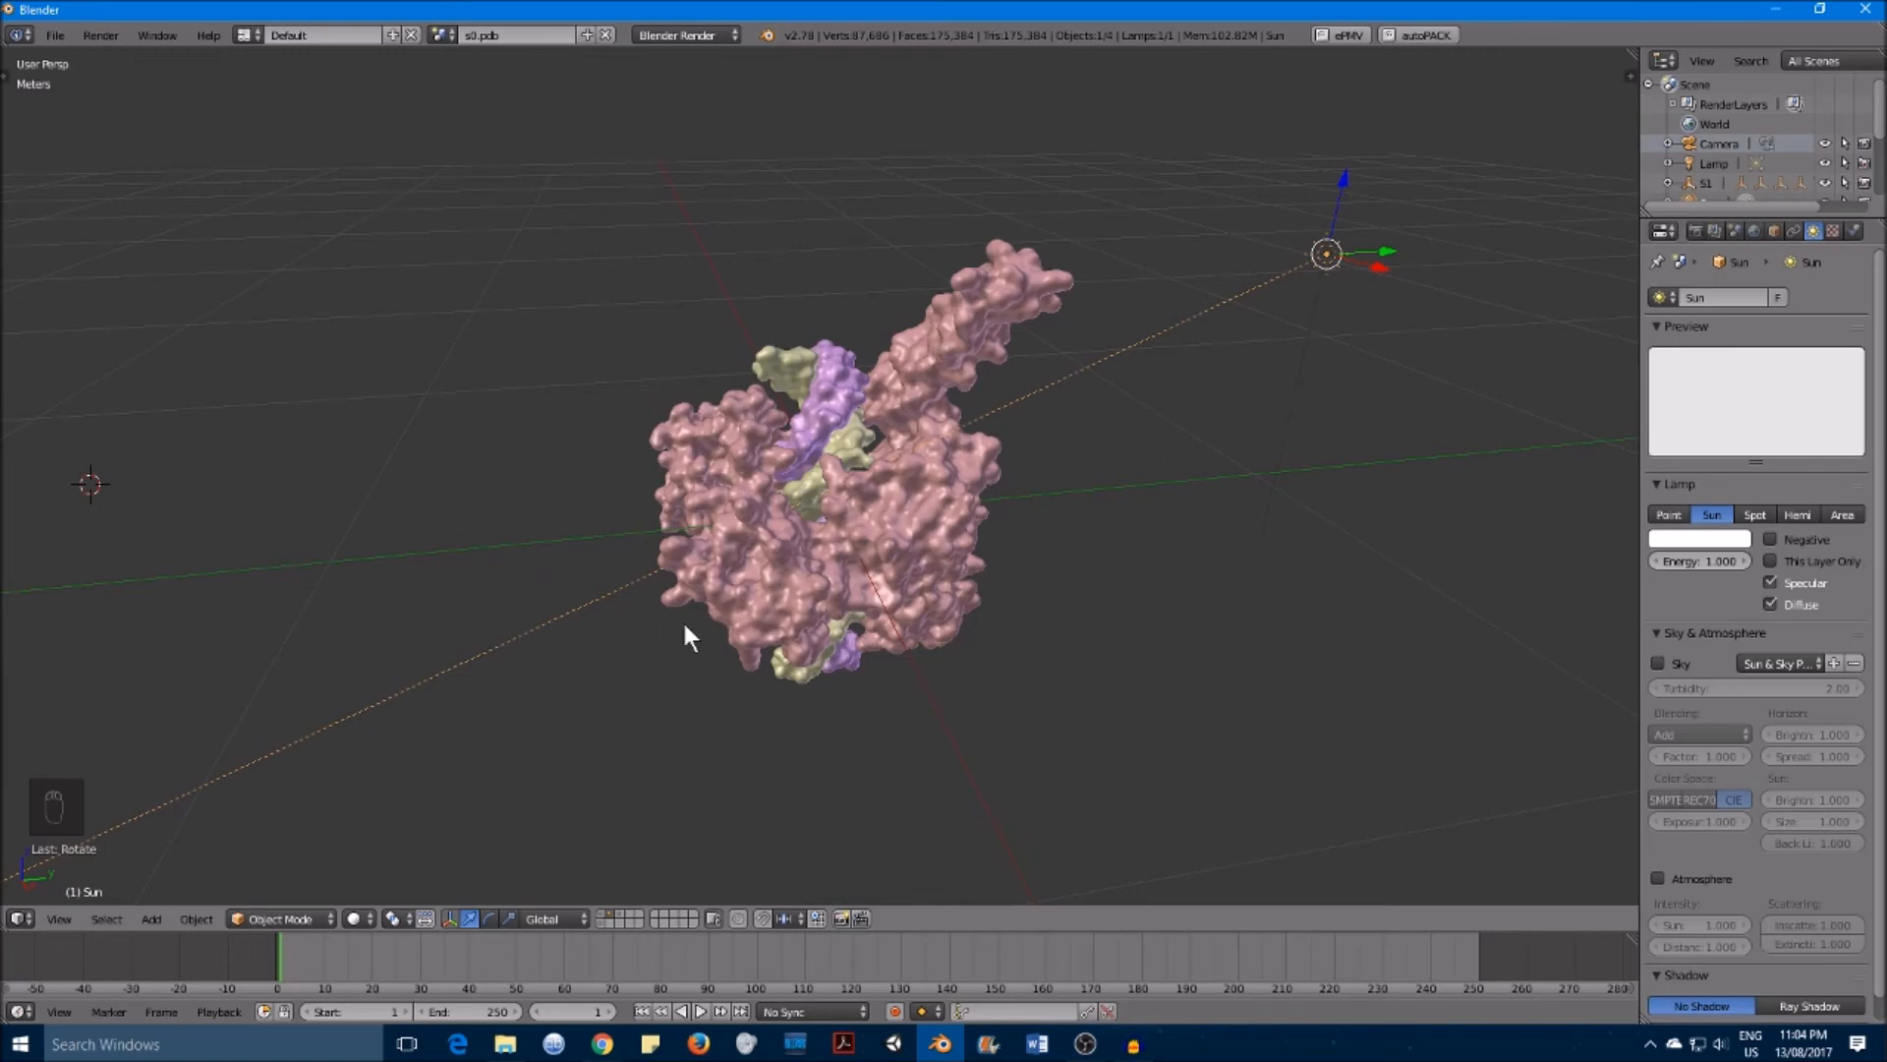
Step: Try to export the scene as an FBX file named Test1 in the Documents folder
click(54, 35)
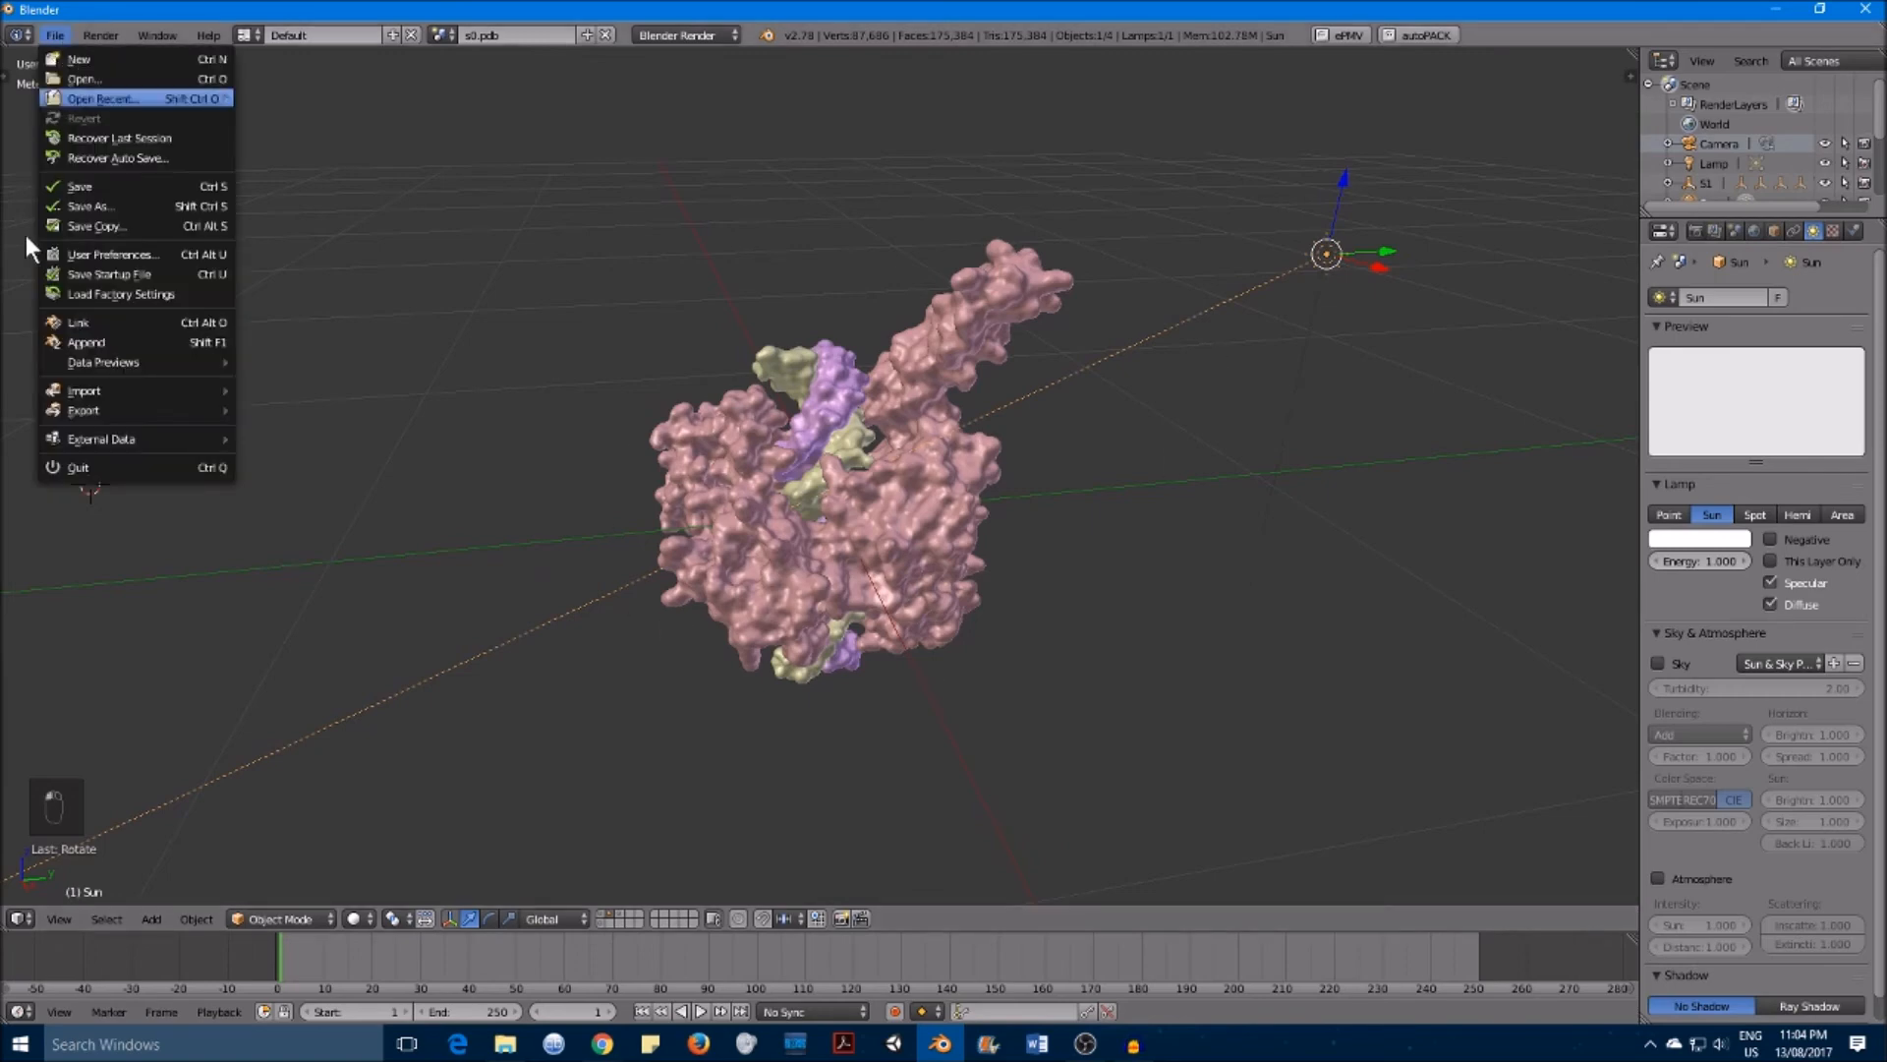
mouse_move(85, 407)
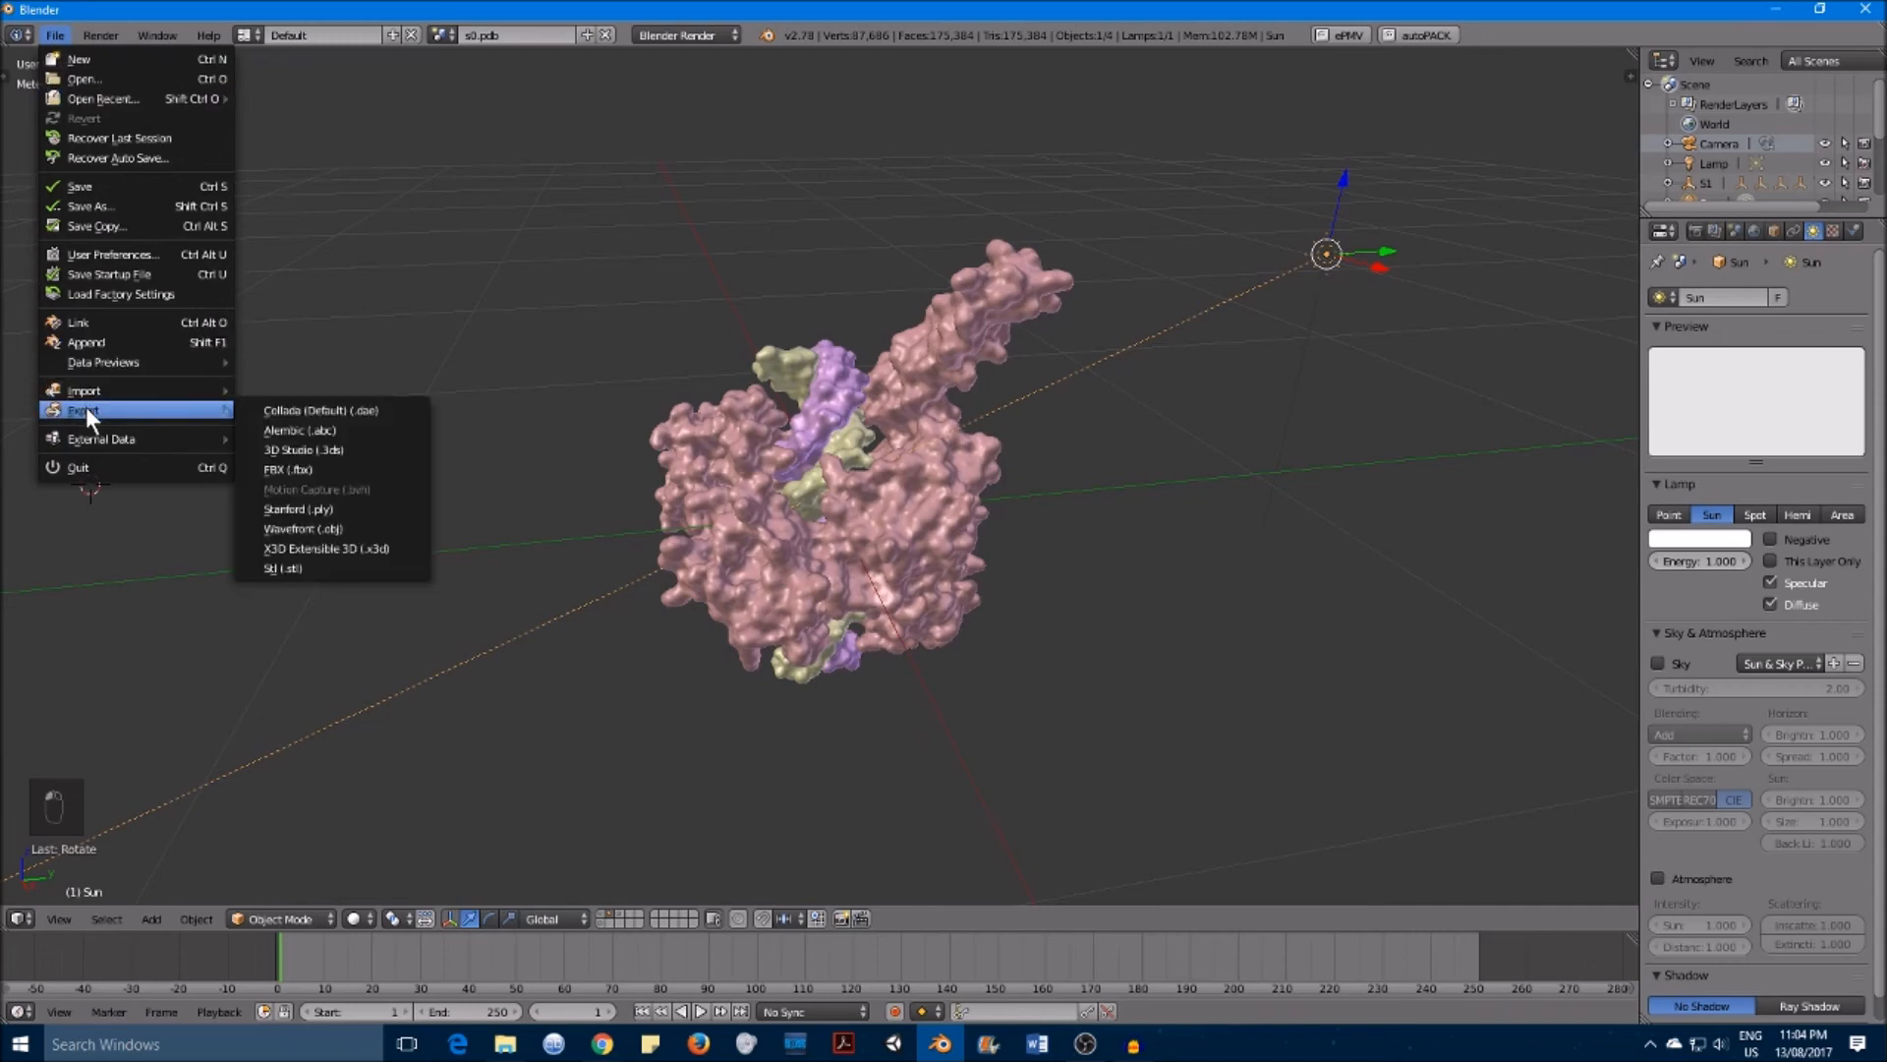
click(344, 468)
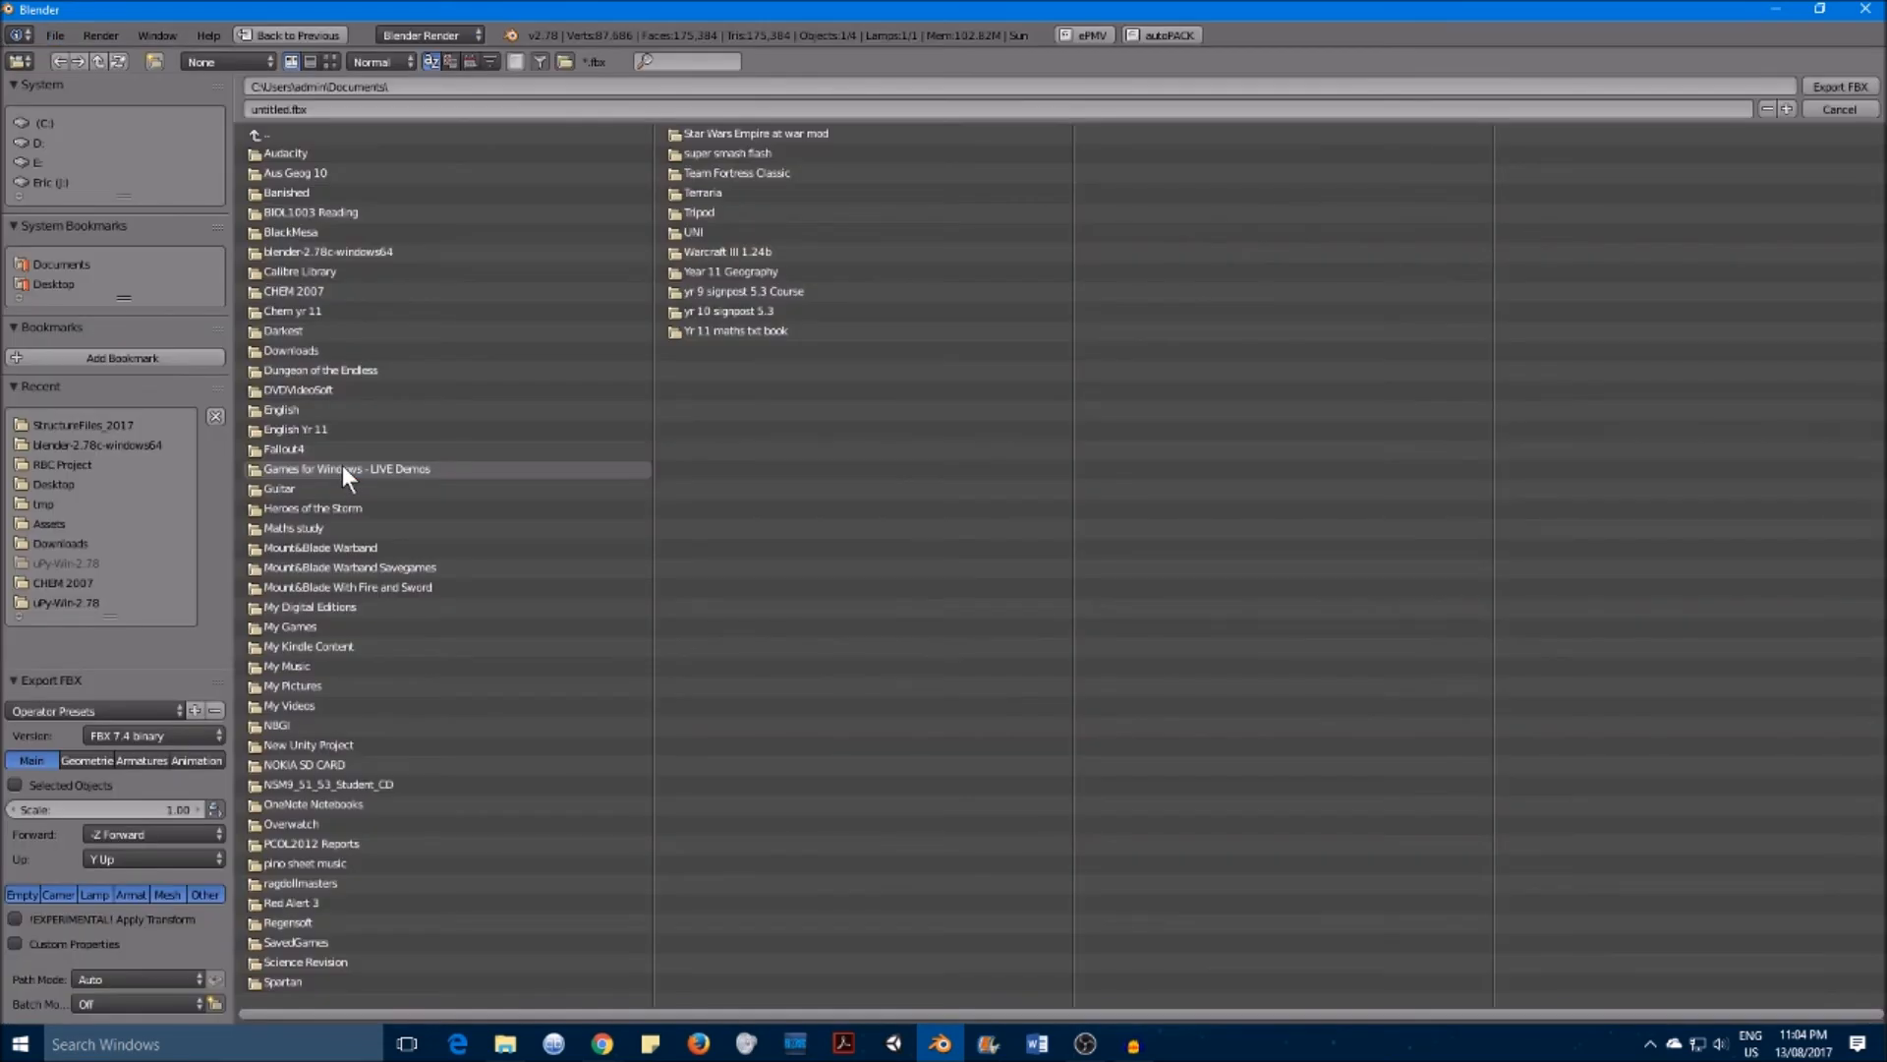
click(382, 111)
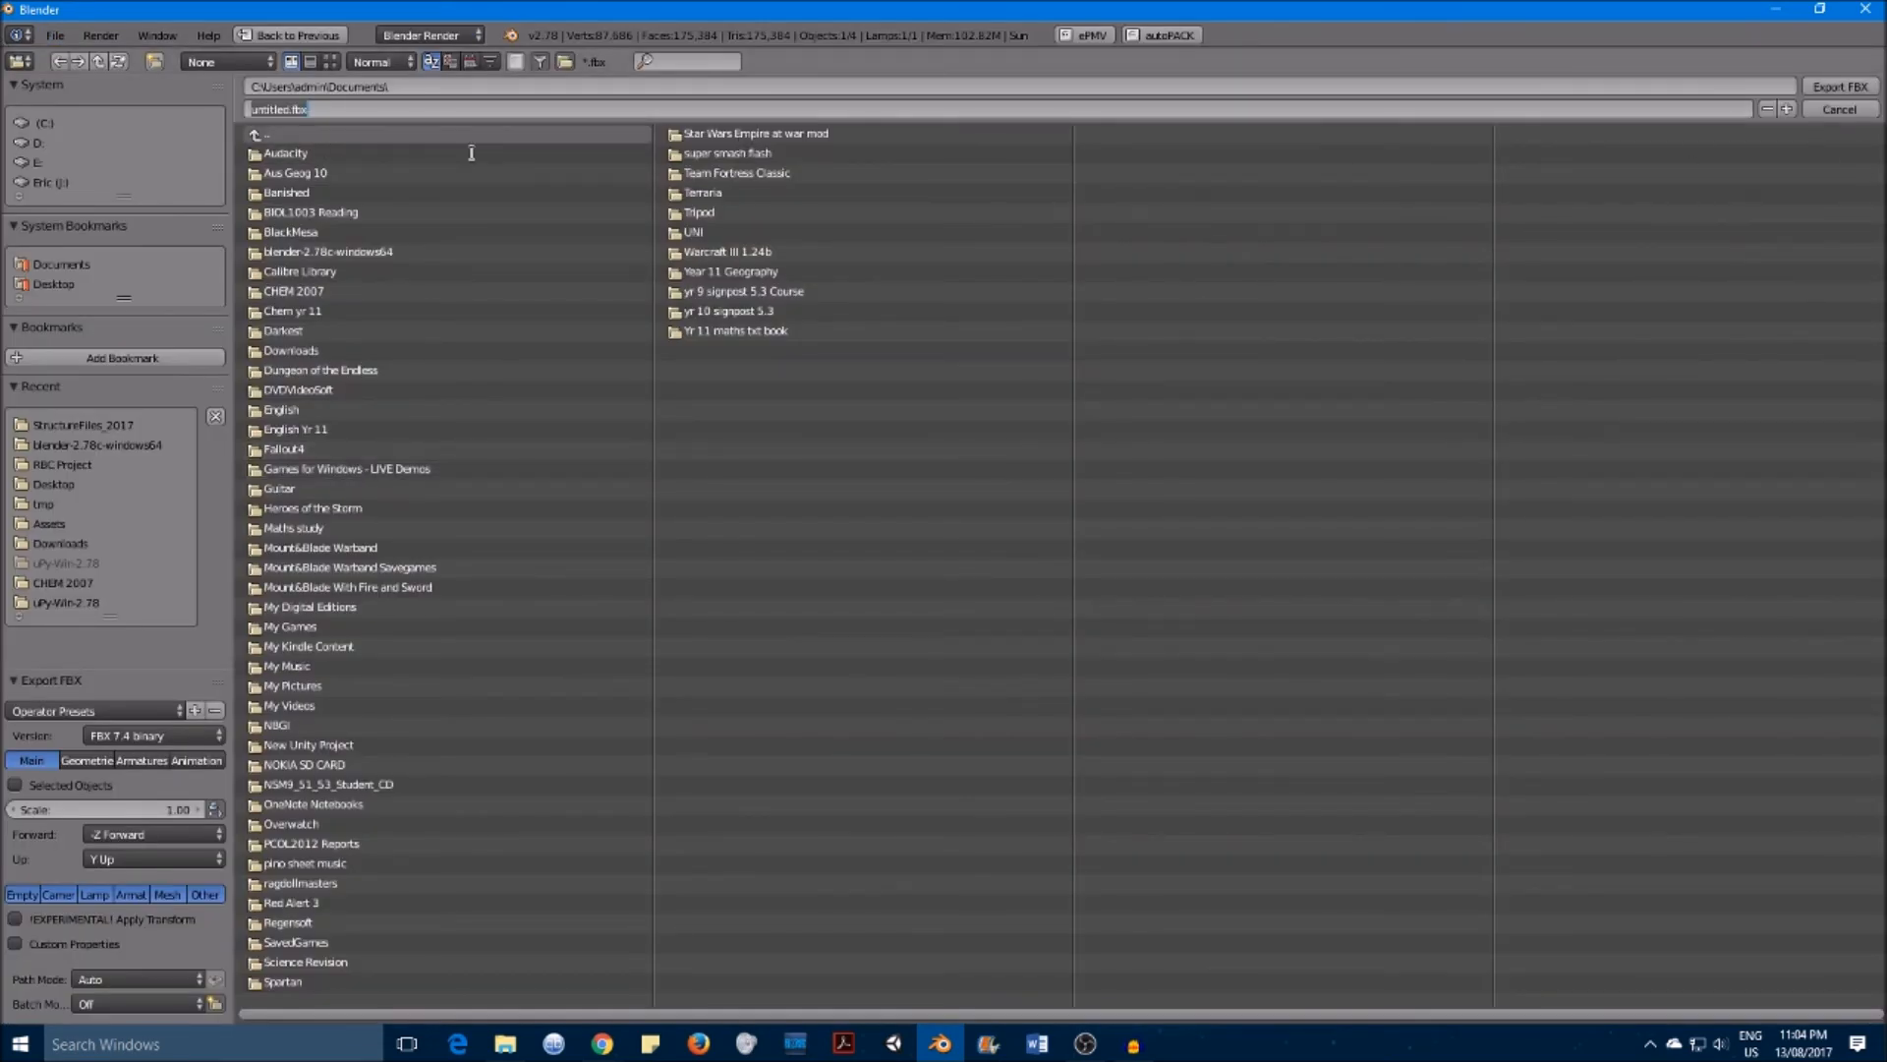
text(Test1)
click(1870, 100)
click(1831, 84)
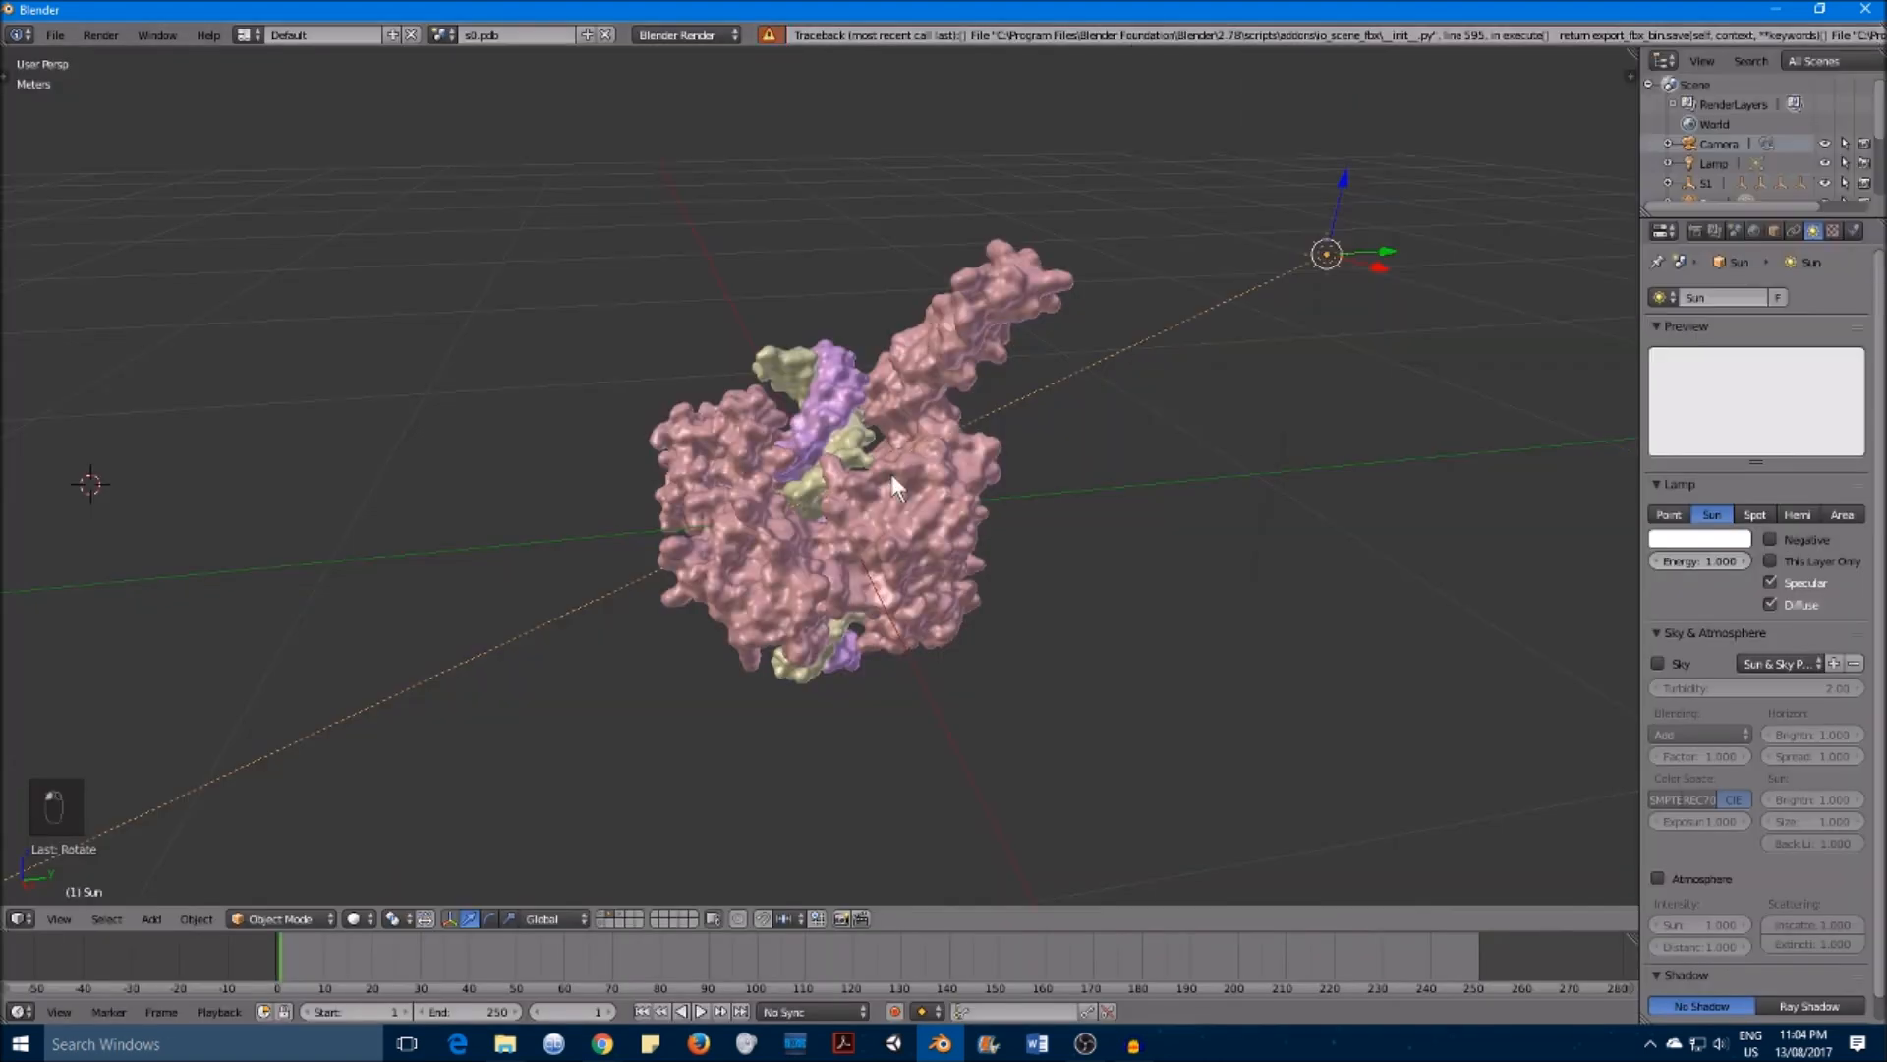